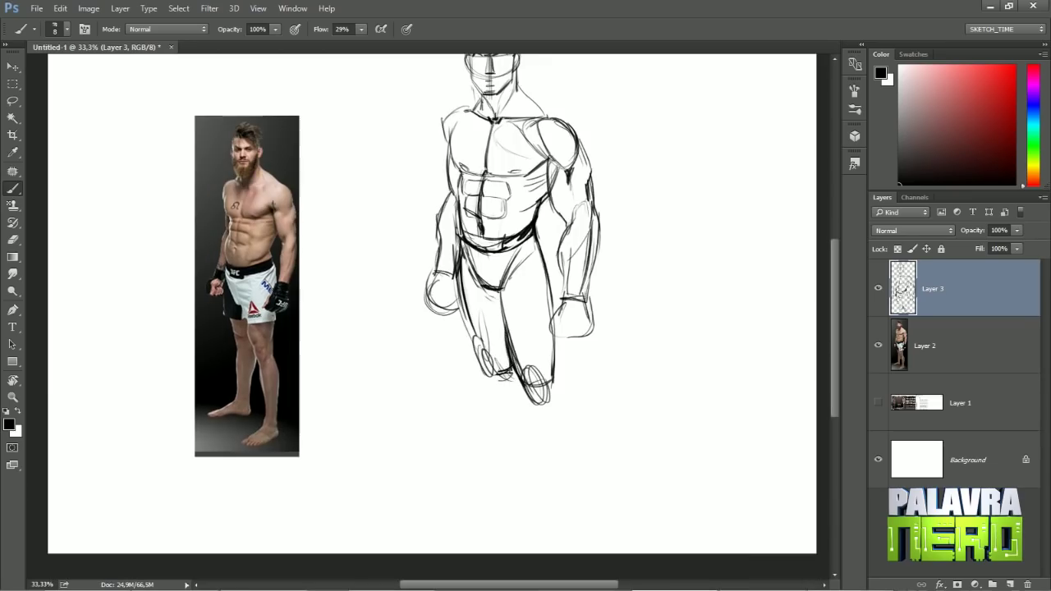
Sketch the standing fighter's lower legs and both feet below the knees, following the reference photo.
drag(491, 385, 493, 452)
drag(534, 394, 554, 497)
mouse_move(550, 381)
mouse_down()
mouse_move(580, 434)
mouse_move(575, 511)
mouse_up()
drag(575, 497, 530, 537)
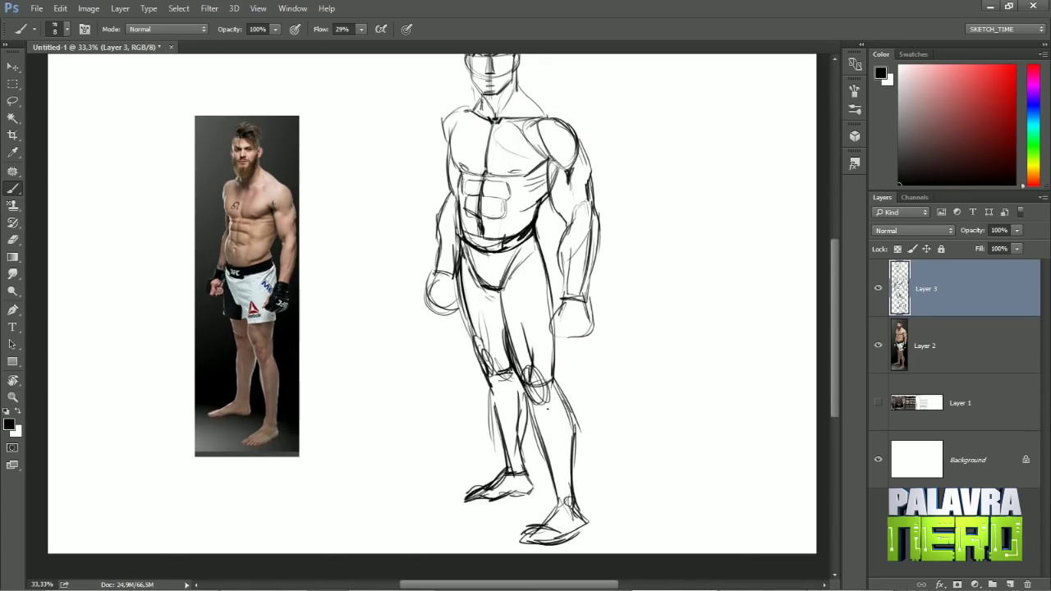
Rework the waistband and sketch the outline and hem of the fighter's shorts across the thighs.
scroll(431, 304, up, 1)
right_click(603, 214)
key(Escape)
mouse_move(460, 263)
mouse_down()
mouse_move(493, 302)
mouse_move(476, 315)
mouse_up()
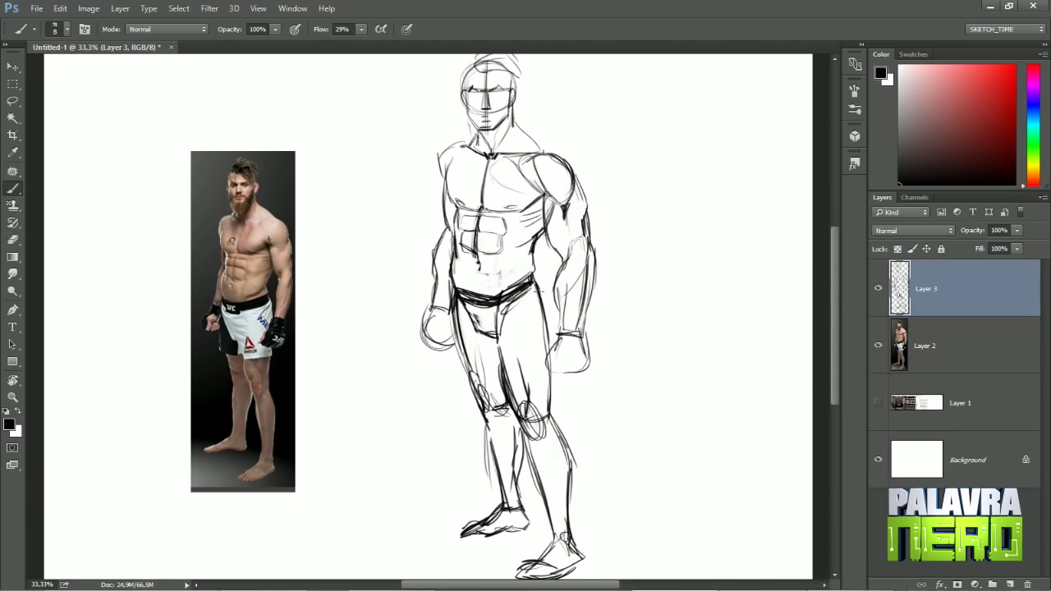
drag(539, 283, 542, 361)
drag(501, 348, 558, 381)
drag(455, 328, 509, 384)
Draw the fighter's beard, brows, eyes and swept-back hair, and strengthen the neck outline.
key(ctrl+plus)
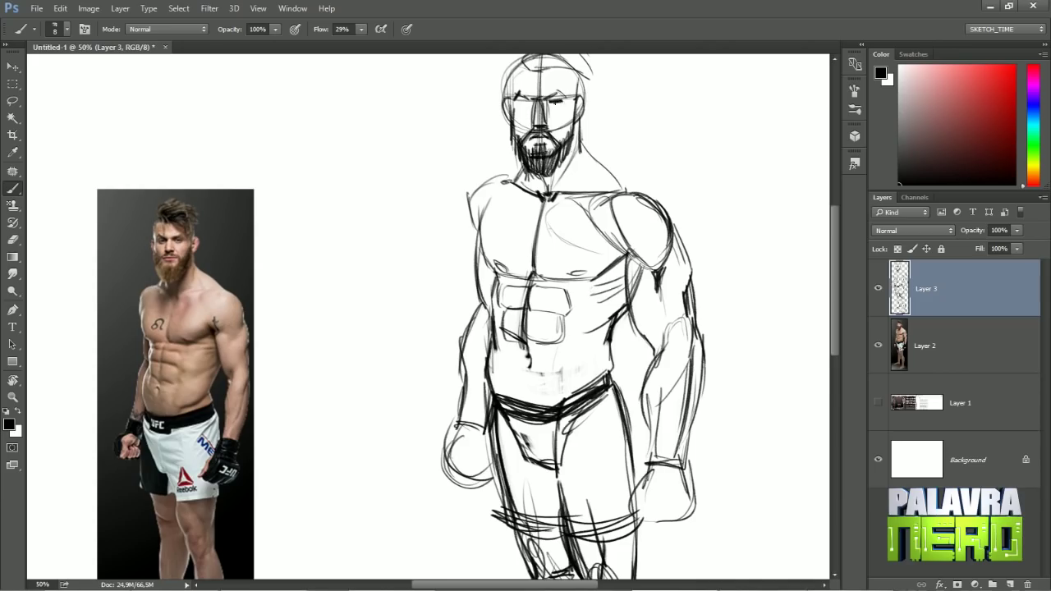
scroll(427, 320, up, 1)
drag(526, 156, 598, 96)
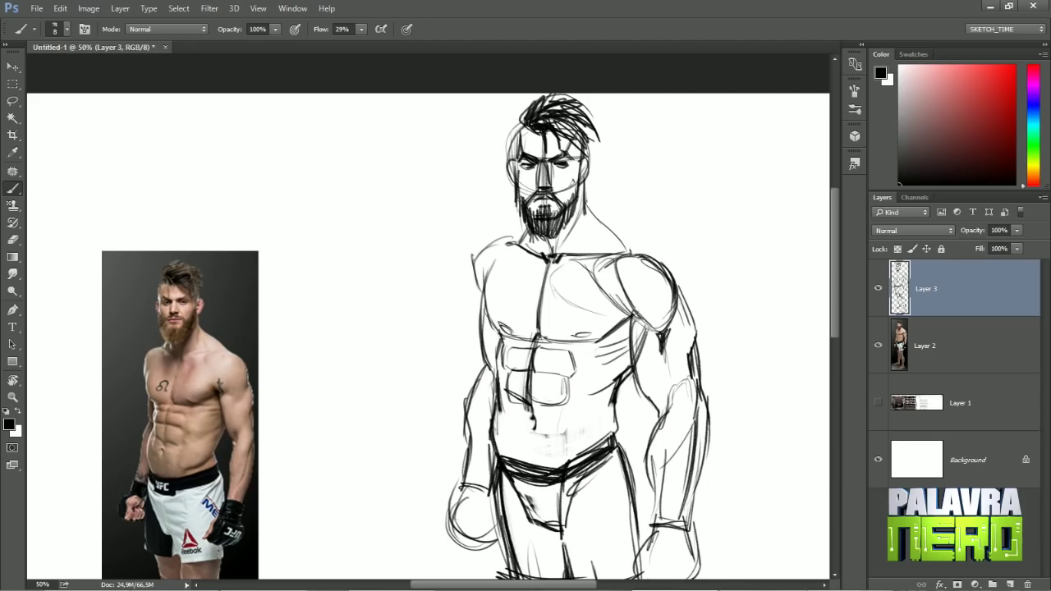
drag(584, 229, 588, 232)
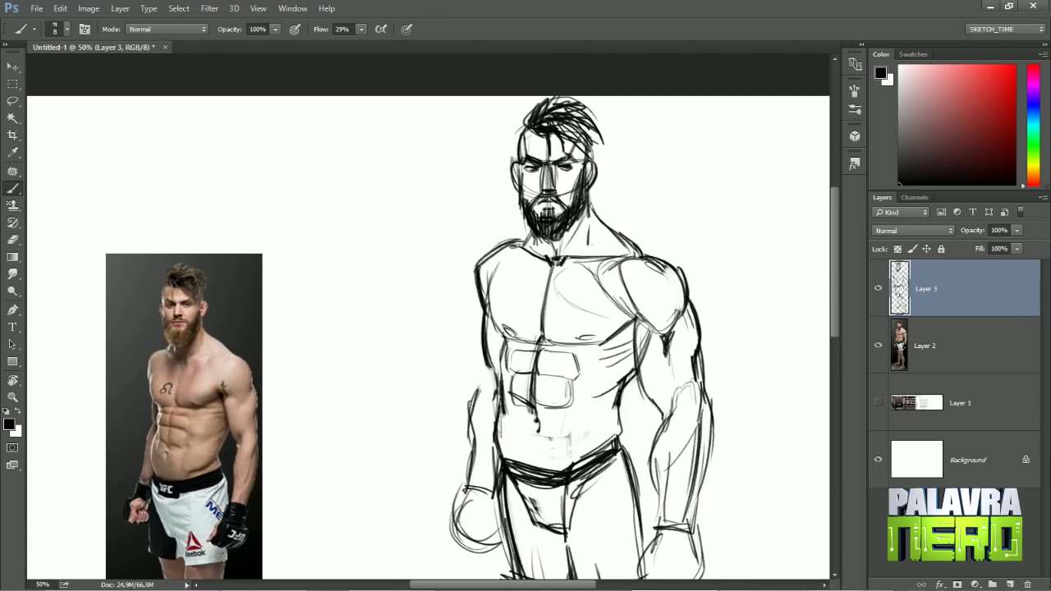
Strengthen the torso and arm contours and draw dark fingerless gloves with wrist wraps on both hands.
key(ctrl+plus)
mouse_move(579, 327)
mouse_down()
mouse_move(540, 395)
mouse_move(591, 287)
mouse_up()
drag(591, 329, 453, 343)
mouse_move(661, 344)
mouse_down()
mouse_move(723, 378)
mouse_move(649, 448)
mouse_up()
mouse_move(649, 394)
mouse_down()
mouse_move(714, 460)
mouse_move(697, 456)
mouse_up()
key(ctrl+minus)
key(ctrl+minus)
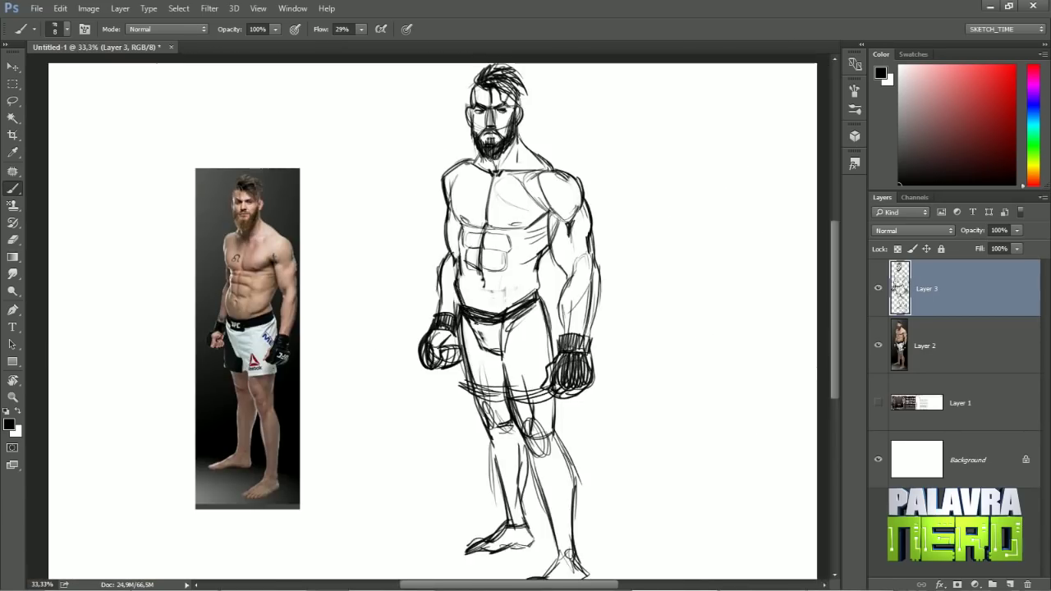
Save the document as estudos_ufc.psb in a subfolder of the 2018 folder.
key(r)
mouse_move(617, 262)
mouse_down()
mouse_move(574, 370)
mouse_move(617, 263)
mouse_up()
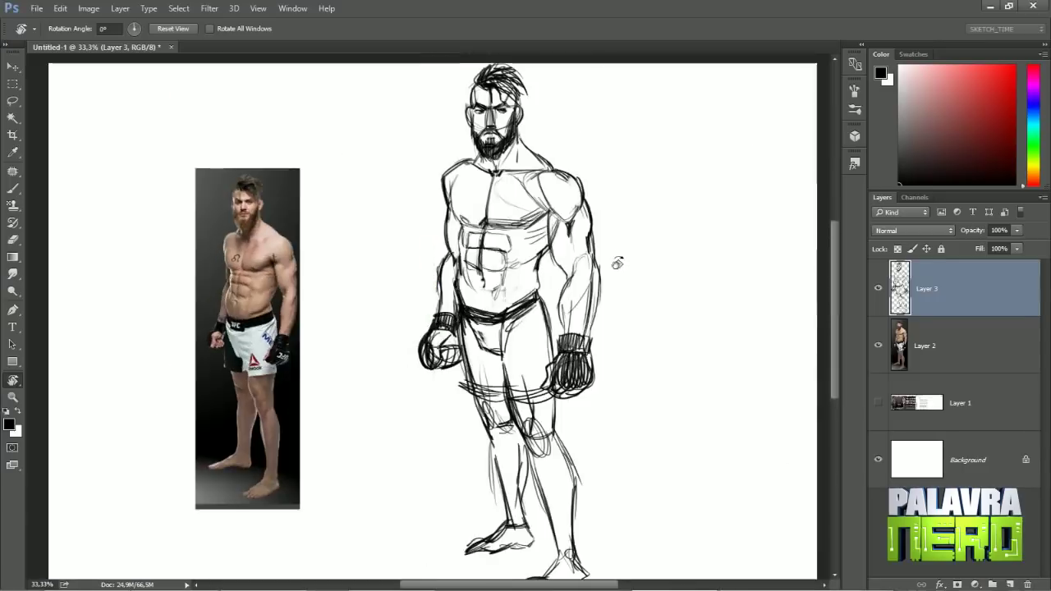
key(ctrl+shift+s)
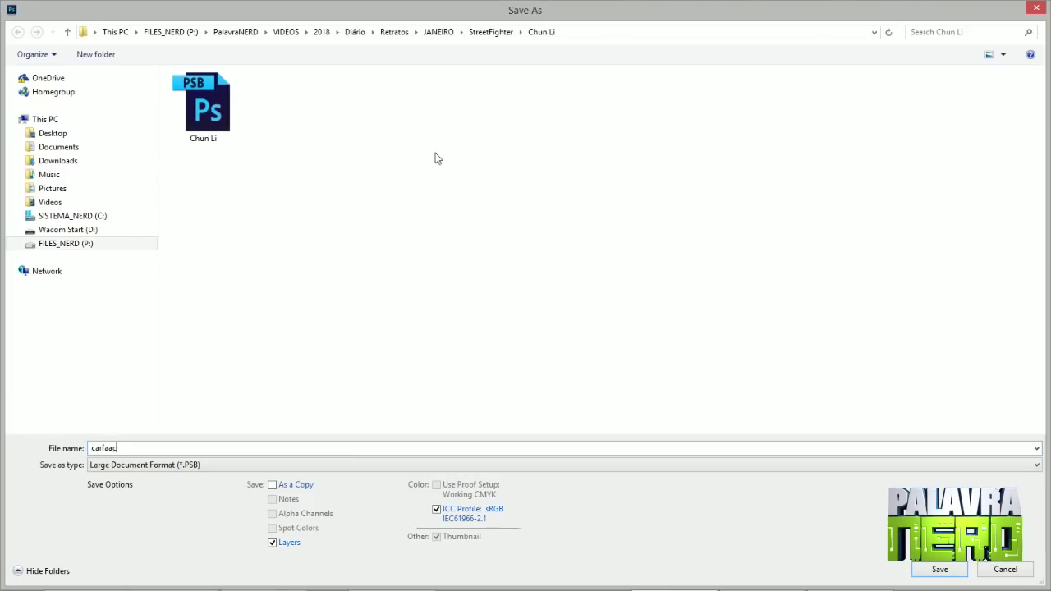
click(321, 31)
double_click(223, 93)
double_click(274, 106)
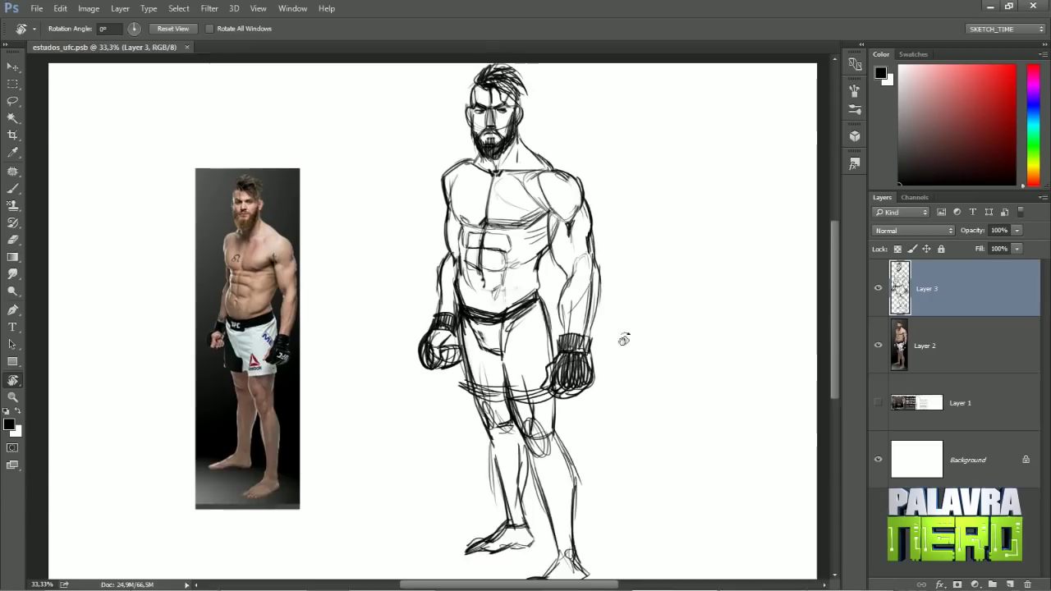
Strengthen the outlines of both legs from the thighs to the ankles.
mouse_move(500, 345)
mouse_down()
mouse_move(517, 418)
mouse_move(574, 530)
mouse_up()
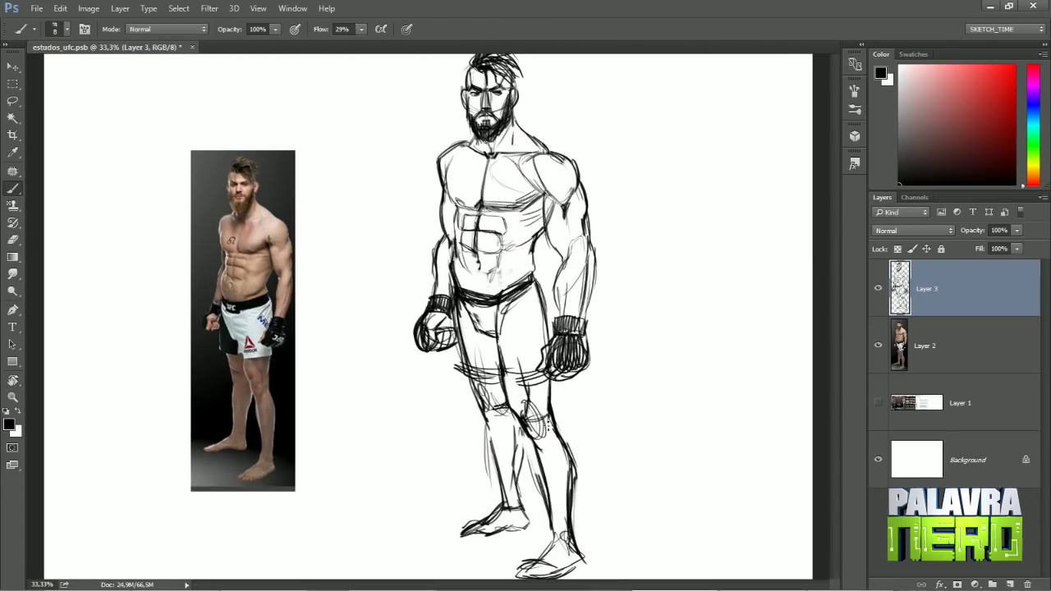
drag(488, 390, 496, 507)
drag(521, 431, 525, 514)
Redraw the rear foot with clearer toes and sole, erasing the stray sketch lines around it.
key(ctrl+minus)
key(ctrl+plus)
key(ctrl+plus)
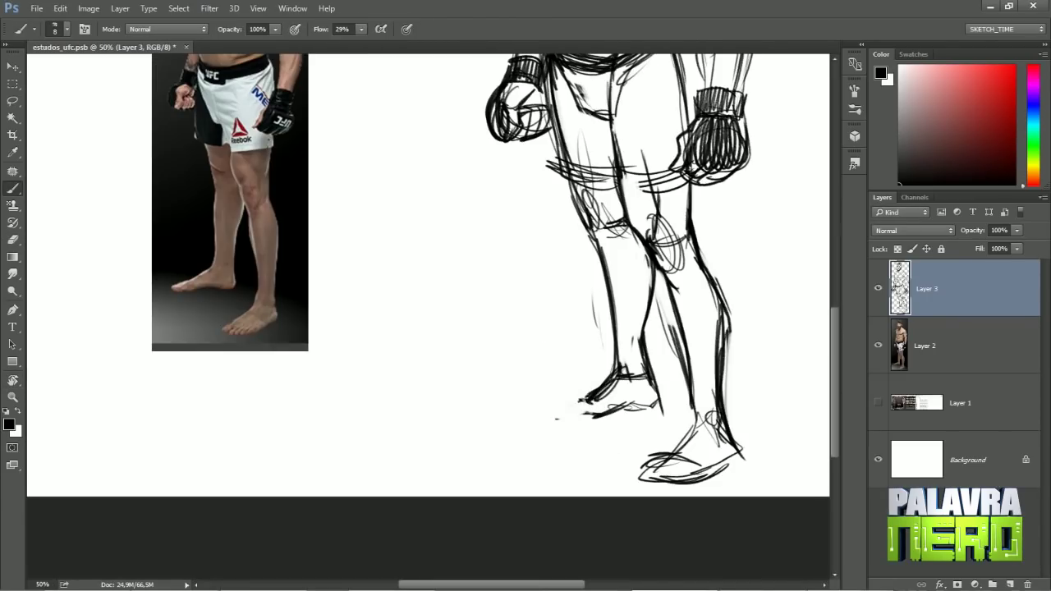
drag(555, 411, 631, 420)
key(e)
drag(574, 369, 533, 327)
mouse_move(636, 429)
mouse_down()
mouse_move(698, 414)
mouse_move(681, 435)
mouse_up()
key(b)
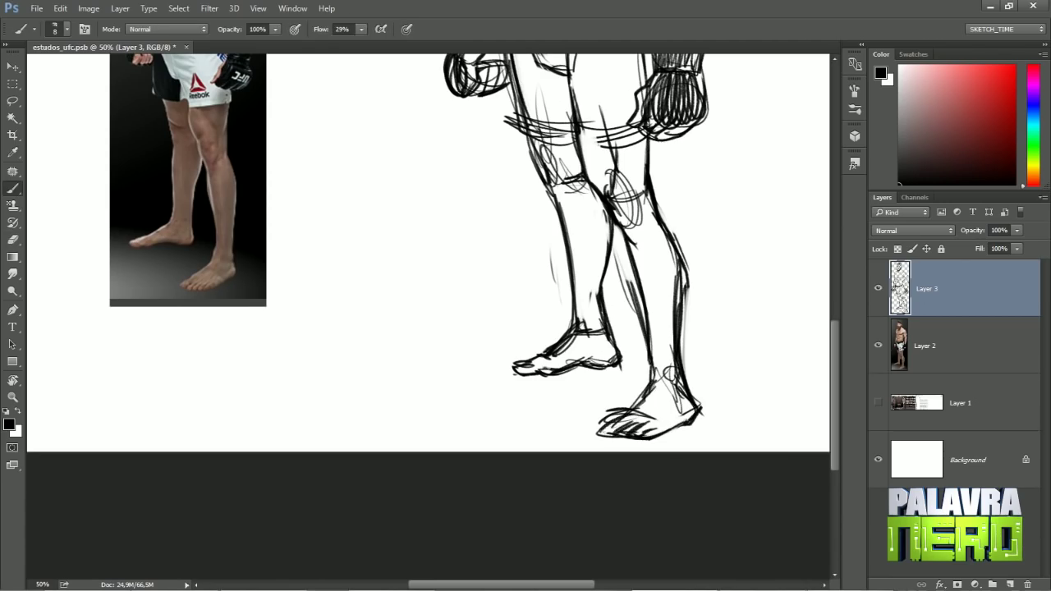
Erase the rough lines on the front foot and ankle and redraw its toes.
key(e)
drag(628, 411, 599, 431)
drag(624, 328, 586, 361)
key(b)
mouse_move(616, 403)
mouse_down()
mouse_move(594, 420)
mouse_move(632, 423)
mouse_up()
Lighten the construction lines around the knees and below the shorts' hem with the Eraser.
scroll(533, 287, up, 2)
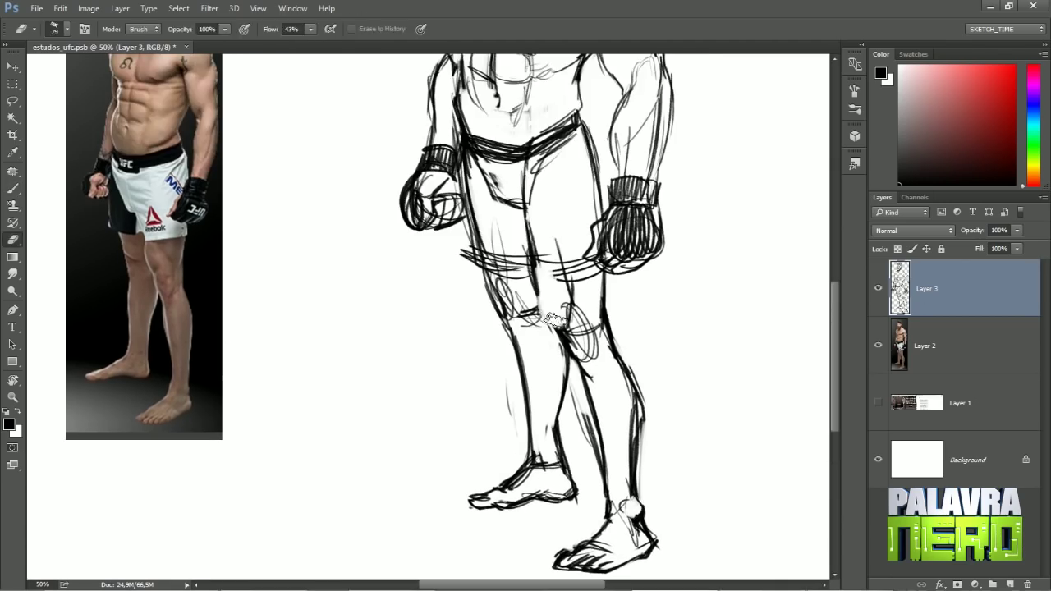
drag(537, 268, 566, 328)
drag(599, 277, 581, 311)
drag(488, 287, 525, 345)
Shade the dark side panel of the shorts and redraw the hem across both thighs.
scroll(533, 287, up, 4)
drag(481, 312, 493, 409)
drag(496, 308, 515, 411)
drag(493, 373, 525, 427)
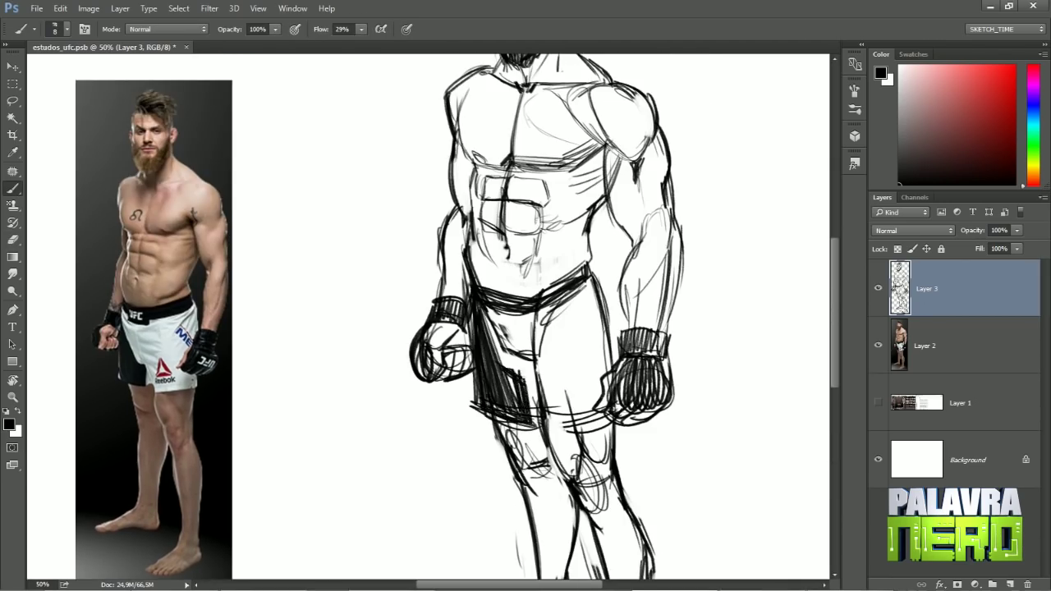
drag(533, 365, 595, 435)
key(r)
drag(591, 427, 558, 476)
mouse_move(472, 349)
mouse_down()
mouse_move(496, 411)
mouse_move(542, 444)
mouse_up()
Fill in the shorts' waistband in solid black and define its upper edge.
key(r)
drag(558, 477, 612, 426)
key(b)
drag(538, 288, 585, 261)
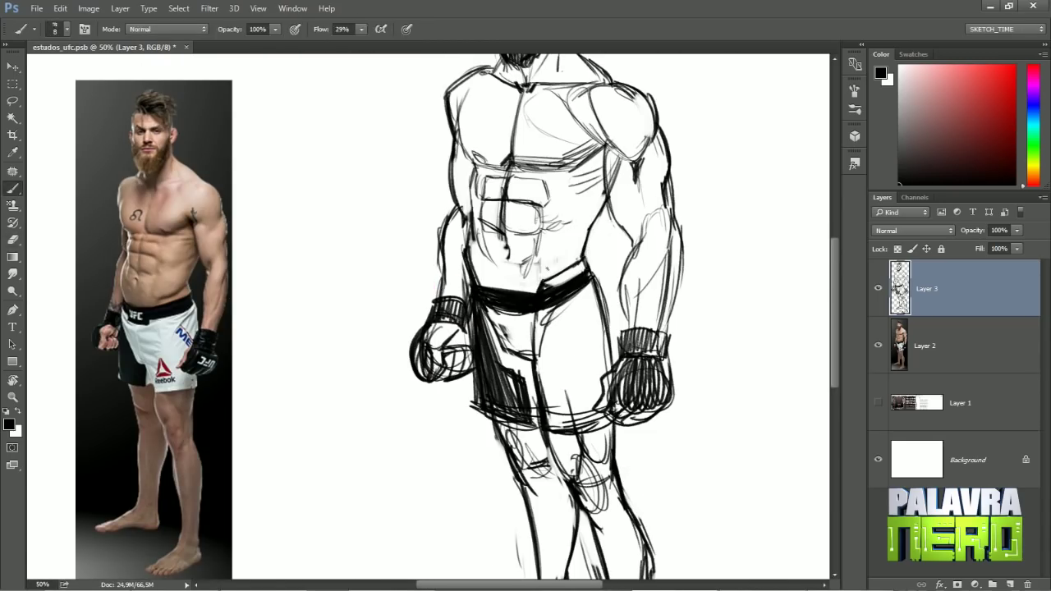
Clean up the lower end of the abdomen's centre line and draw the navel.
scroll(493, 295, up, 2)
key(e)
key(b)
drag(508, 302, 511, 311)
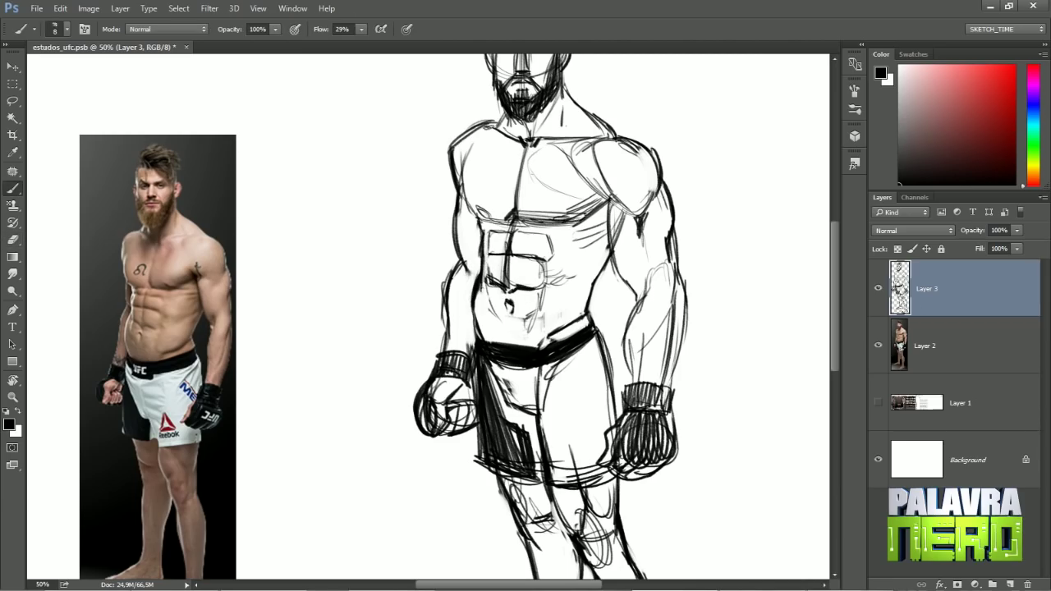
scroll(428, 316, up, 2)
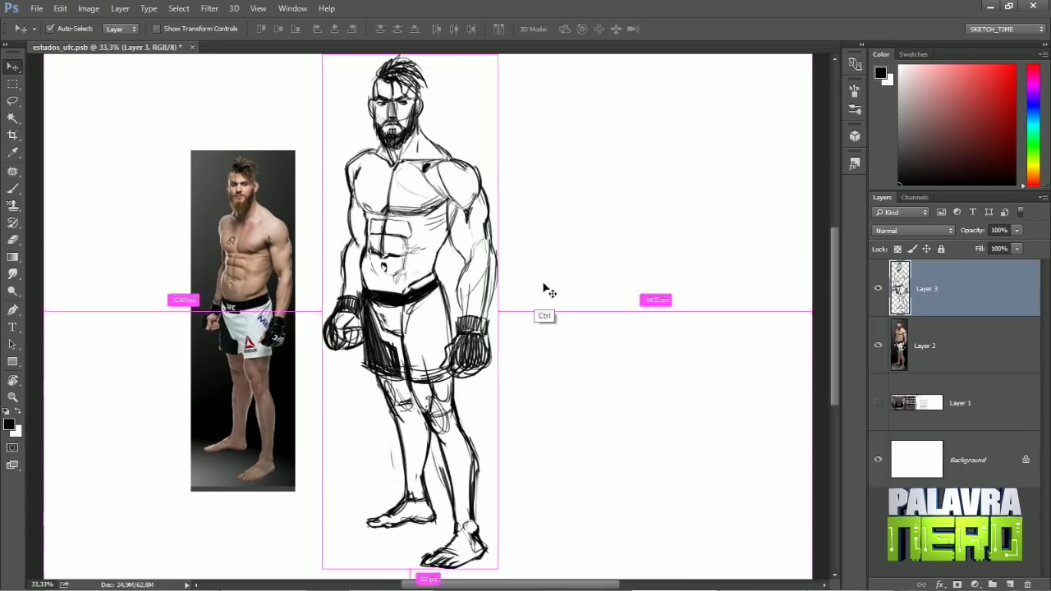
key(ctrl+u)
drag(839, 417, 862, 419)
key(Return)
key(ctrl+t)
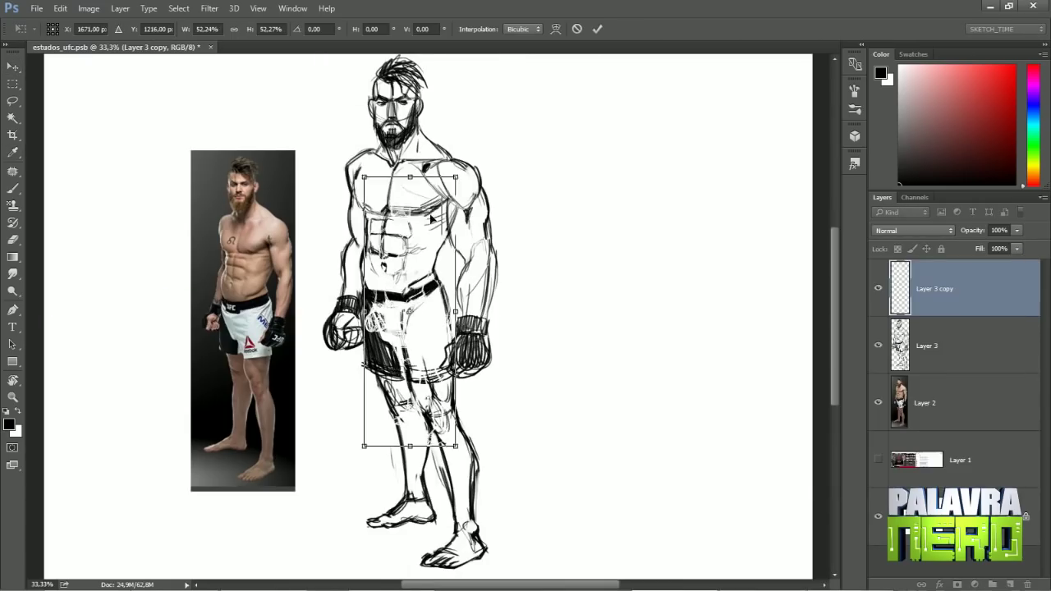
mouse_move(466, 456)
mouse_down()
mouse_move(296, 456)
mouse_move(271, 115)
mouse_move(247, 127)
mouse_move(301, 164)
mouse_move(175, 340)
mouse_move(281, 247)
mouse_up()
key(Escape)
Erase the rough nose, eyes and mouth of the bearded face and redraw them in more detail.
key(ctrl+plus)
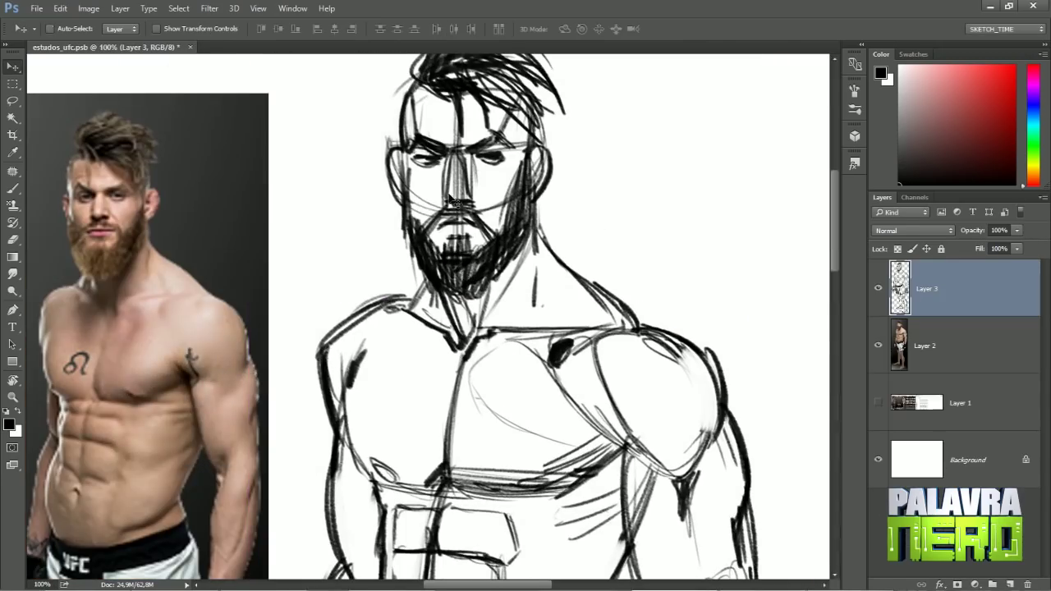
mouse_move(458, 238)
mouse_down()
mouse_move(443, 140)
mouse_move(454, 155)
mouse_up()
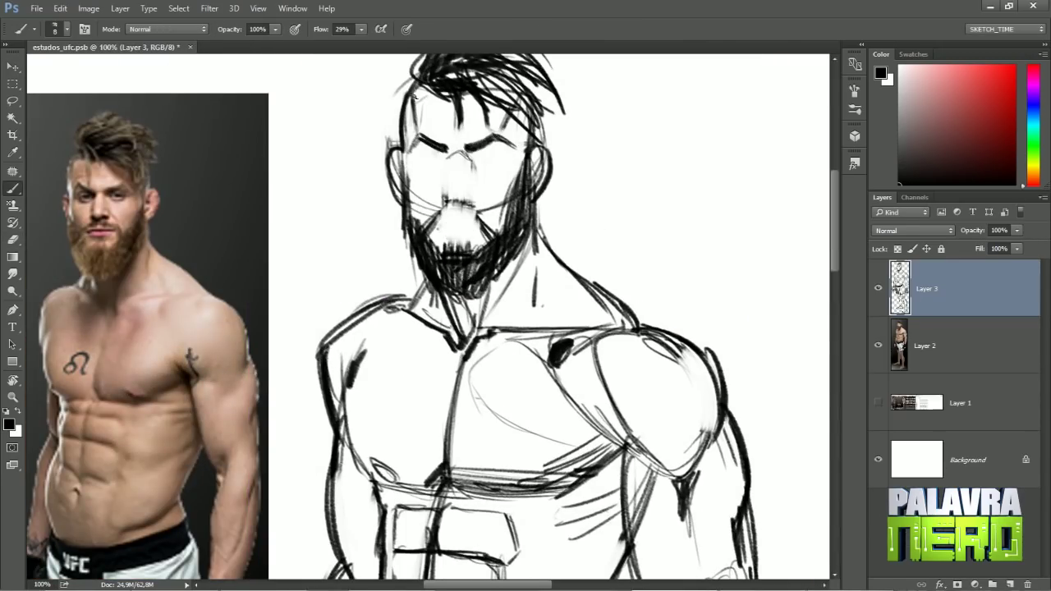
mouse_move(439, 156)
mouse_down()
mouse_move(458, 208)
mouse_move(441, 199)
mouse_move(458, 201)
mouse_move(443, 232)
mouse_up()
mouse_move(493, 205)
mouse_down()
mouse_move(435, 230)
mouse_move(447, 242)
mouse_up()
drag(421, 146, 431, 199)
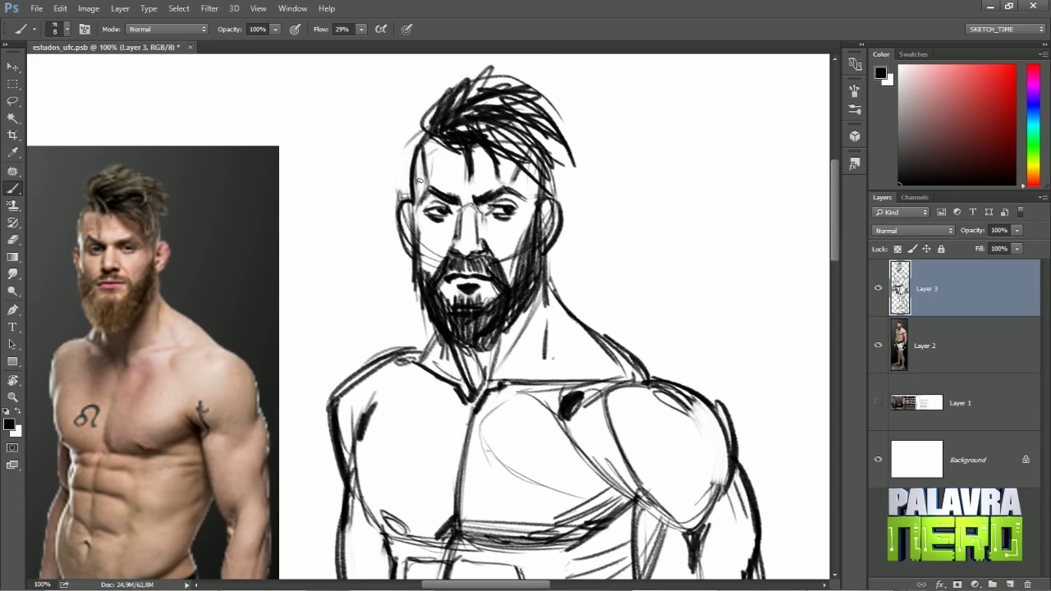
Redraw the ear beside the beard with inner detail and refine the strands and outline of the hair.
mouse_move(544, 258)
mouse_down()
mouse_move(557, 187)
mouse_move(565, 246)
mouse_up()
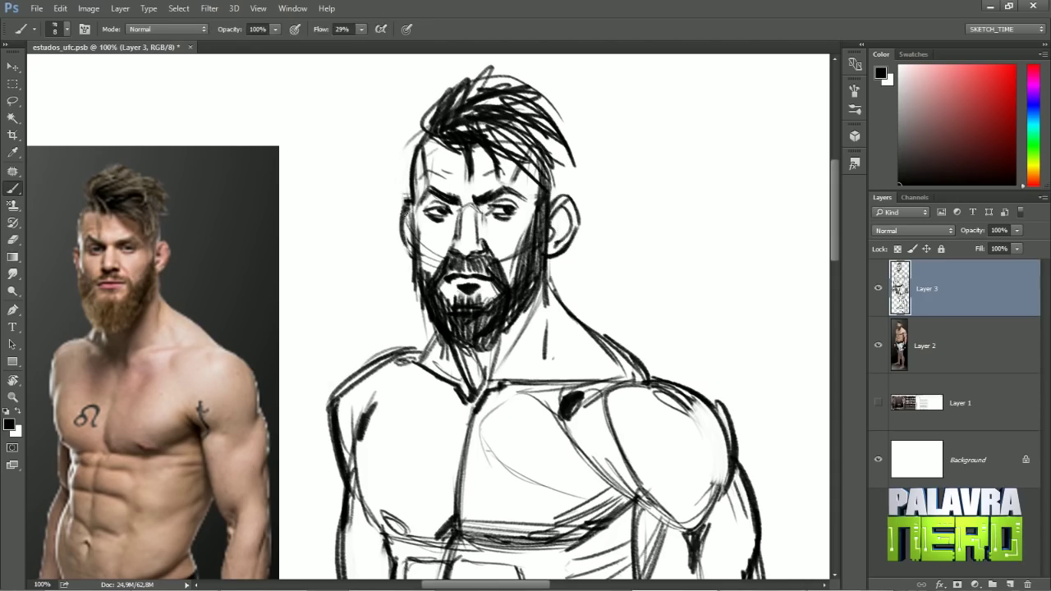
drag(493, 115, 558, 185)
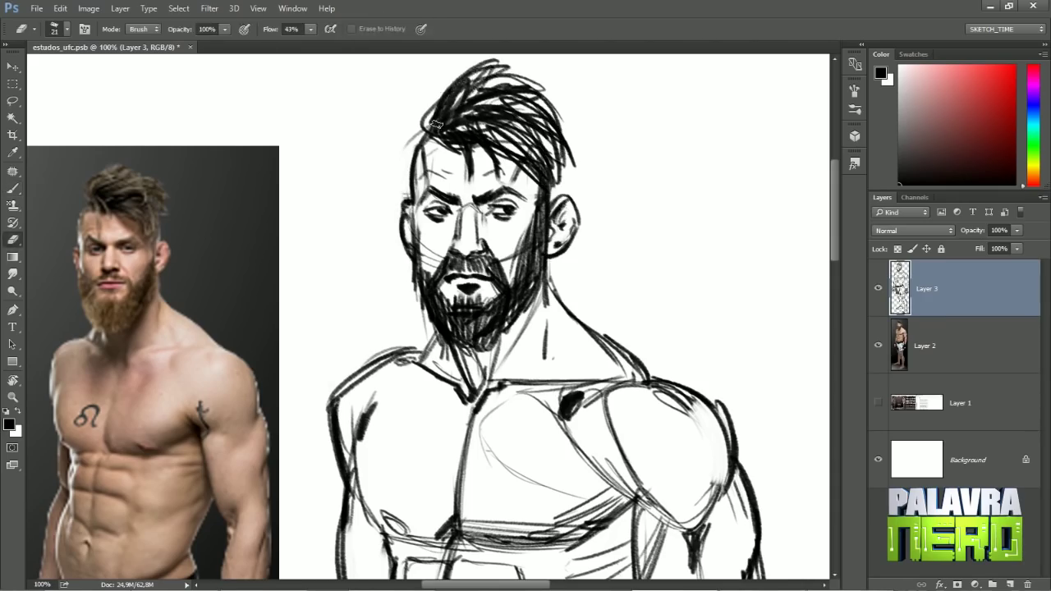
mouse_move(431, 66)
mouse_down()
mouse_move(559, 115)
mouse_move(590, 156)
mouse_up()
drag(443, 123, 497, 182)
Darken the beard and redefine the far side of the face and its ear.
key(ctrl+minus)
key(ctrl+plus)
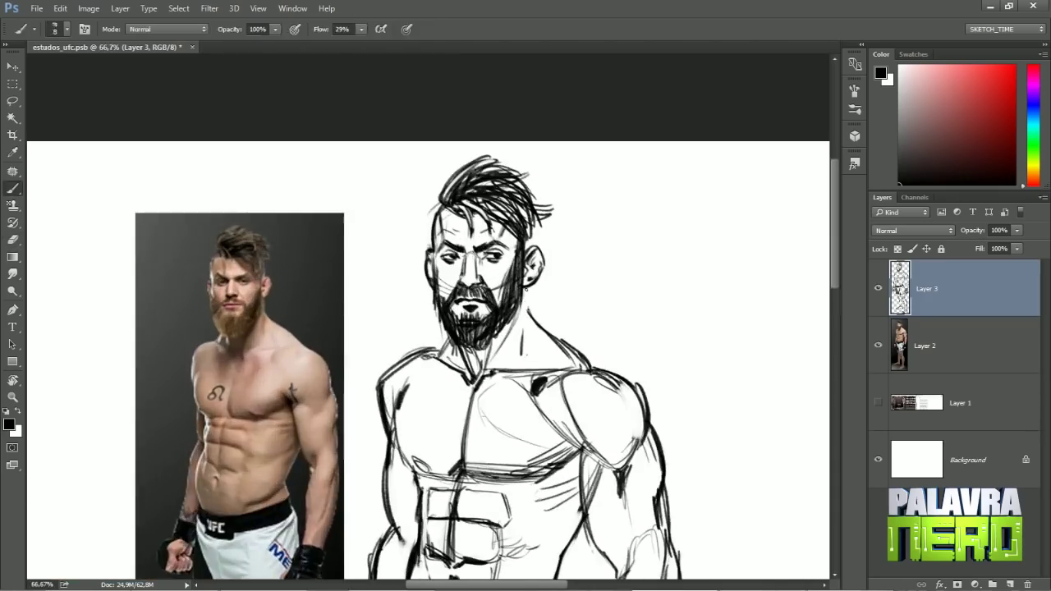
key(h)
drag(471, 392, 477, 406)
drag(425, 245, 452, 322)
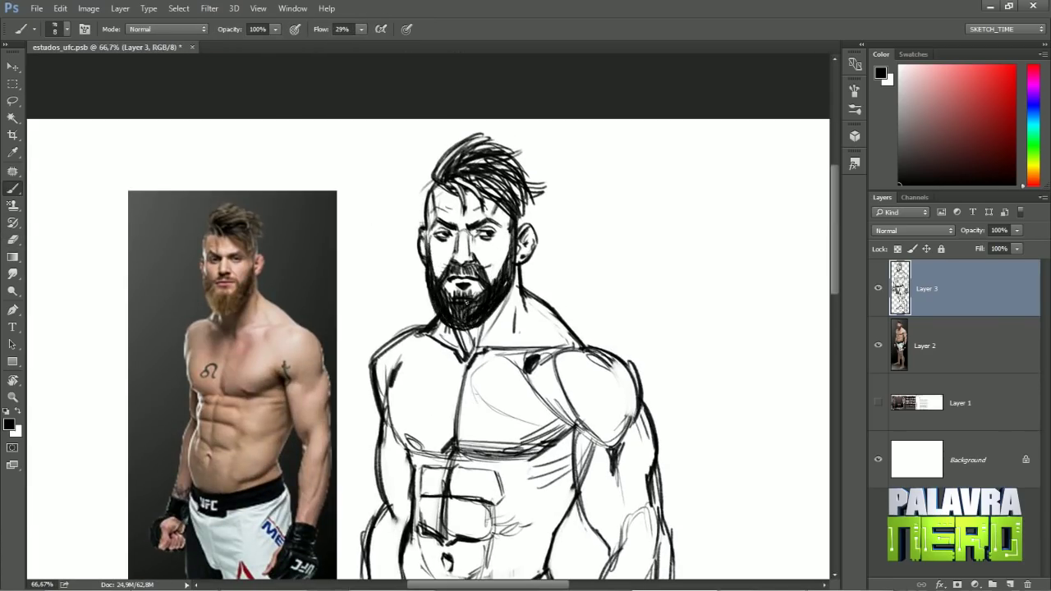
Scale the whole fighter sketch down to about 96% with Free Transform.
key(ctrl+minus)
key(v)
key(ctrl+minus)
key(ctrl+t)
key(ctrl+minus)
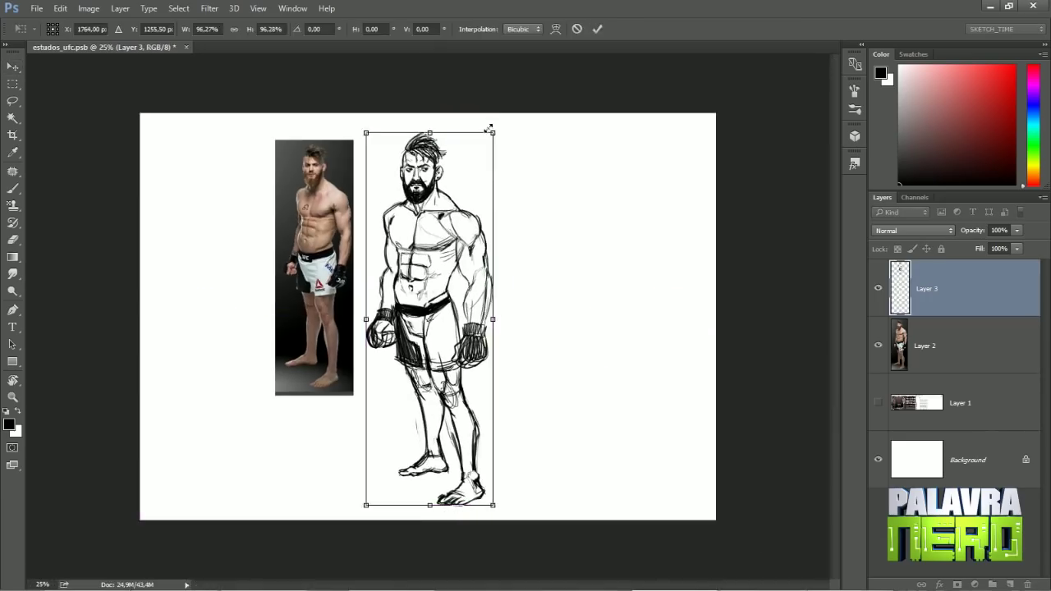
key(Return)
Lasso the shorts and legs of the sketch and enlarge them slightly with Free Transform.
key(ctrl+plus)
key(ctrl+plus)
key(l)
mouse_move(370, 271)
mouse_down()
mouse_move(364, 501)
mouse_move(493, 378)
mouse_move(374, 275)
mouse_up()
key(ctrl+t)
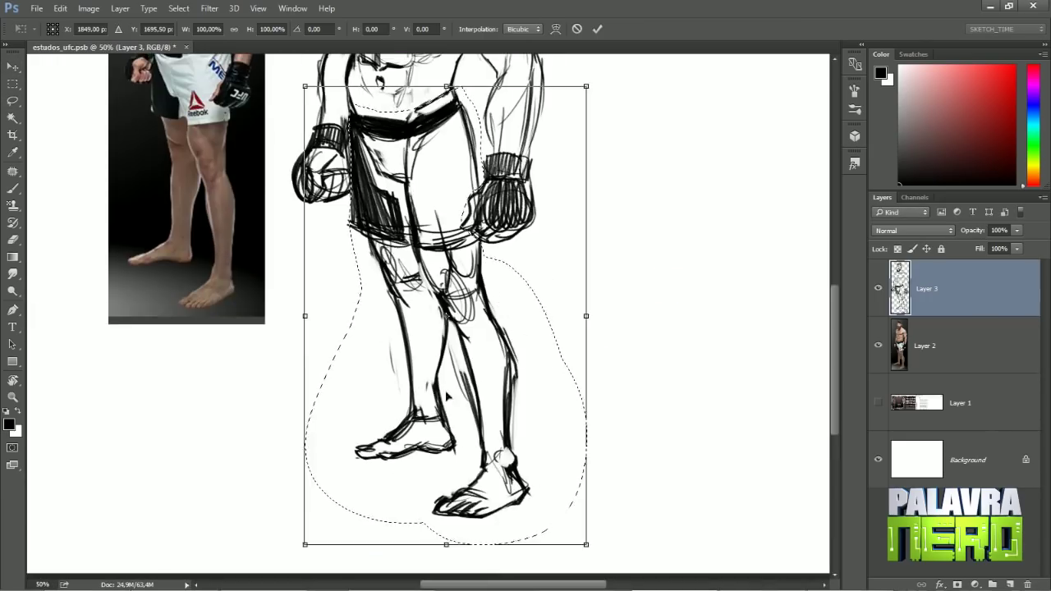
key(ctrl+minus)
key(ctrl+minus)
drag(509, 501, 516, 511)
key(Return)
key(ctrl+plus)
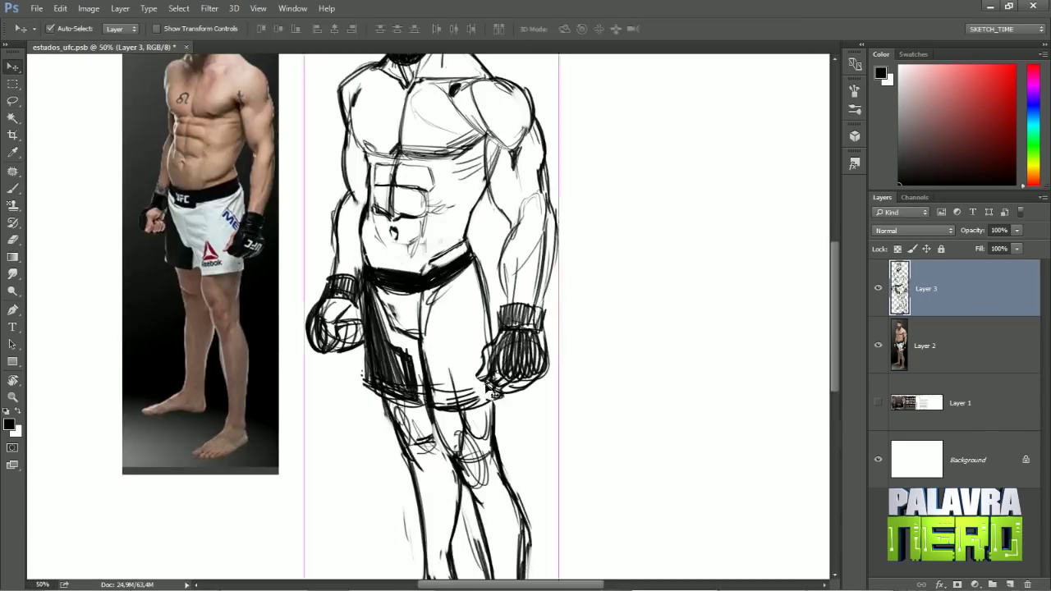
Retouch the lines around the shorts and hatch a shadow on the ribs beneath the armpit.
key(ctrl+minus)
key(ctrl+plus)
key(b)
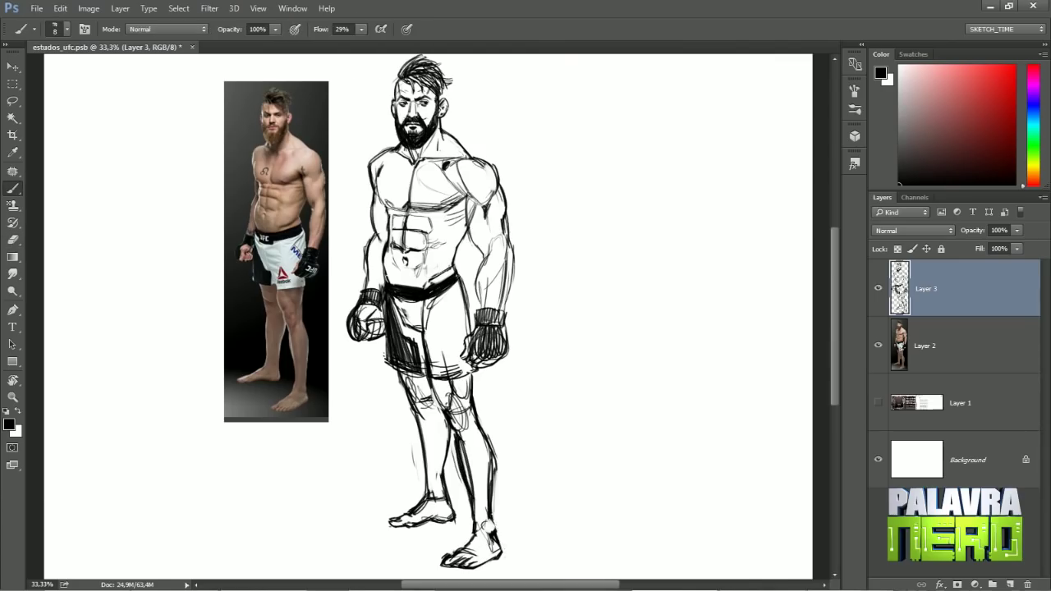
key(ctrl+plus)
key(r)
mouse_move(517, 279)
mouse_down()
mouse_move(502, 250)
mouse_move(339, 362)
mouse_up()
key(r)
key(Escape)
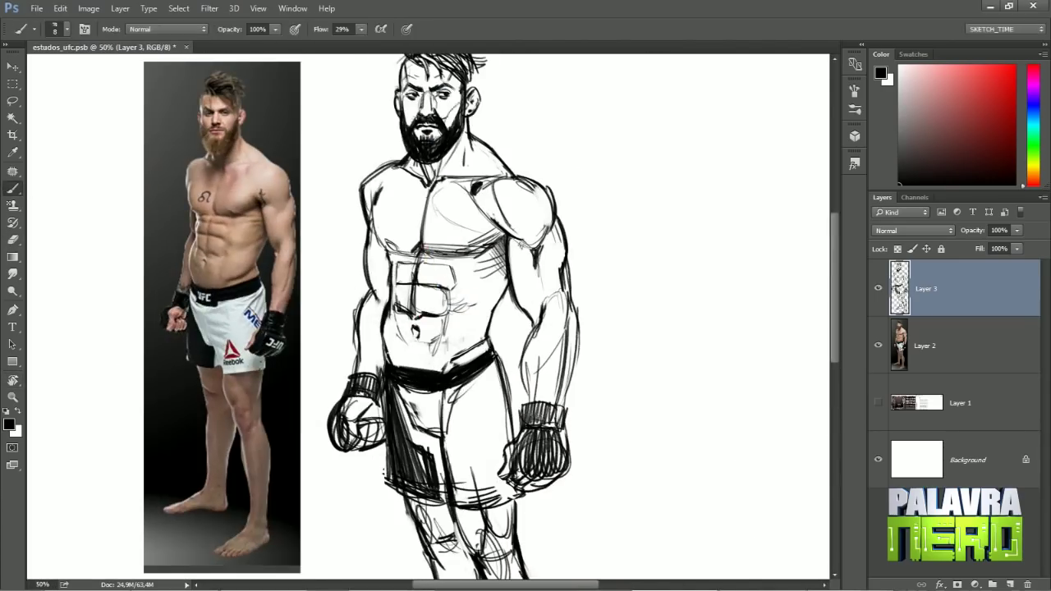
Move the finished sketch and its reference photo towards the canvas's left edge to free space for another figure.
key(ctrl+minus)
key(v)
key(ctrl+plus)
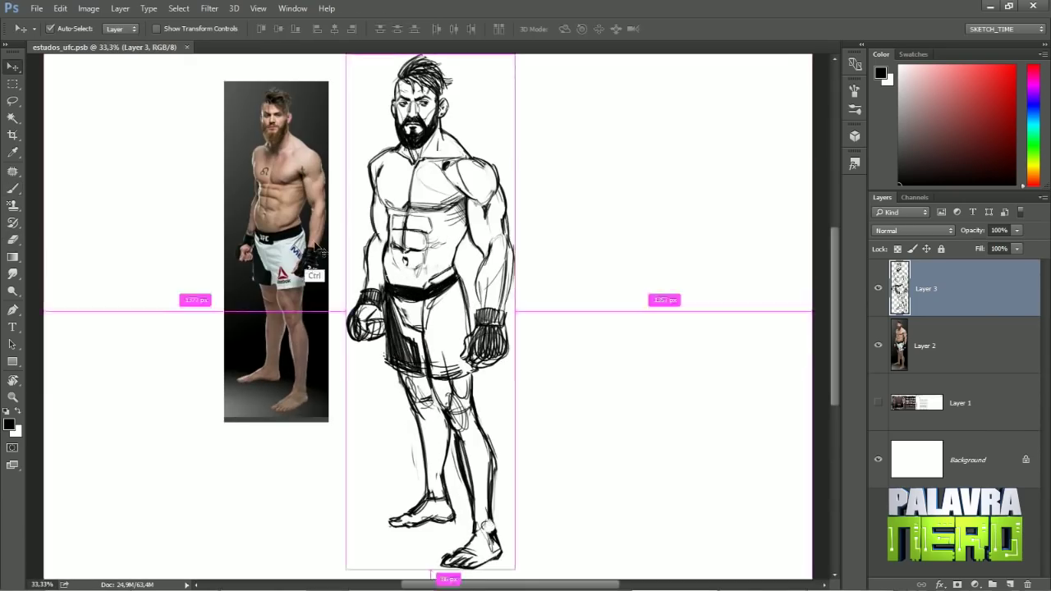
scroll(427, 320, right, 3)
Show Layer 1, copy the second fighter's picture from it to a separate layer, and hide Layer 1.
click(878, 403)
click(961, 402)
key(m)
mouse_move(517, 232)
mouse_down()
mouse_move(568, 406)
mouse_move(523, 512)
mouse_move(518, 464)
mouse_up()
key(ctrl+j)
click(877, 460)
Transform the copied photo of the second fighter beside the sketch and add an empty layer above it.
key(ctrl+t)
key(Return)
key(ctrl+shift+alt+n)
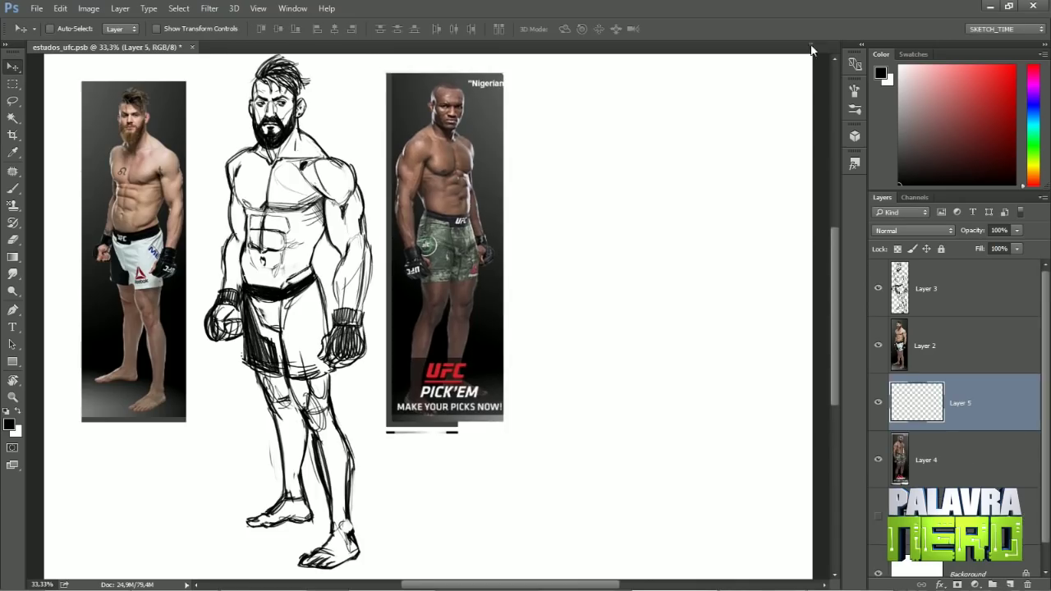
Sketch the second fighter's head with construction guidelines, brows, eyes, nose and mouth beside his reference photo.
key(ctrl+plus)
scroll(359, 383, right, 3)
key(b)
drag(567, 83, 573, 231)
drag(518, 97, 527, 196)
mouse_move(506, 139)
mouse_down()
mouse_move(609, 140)
mouse_move(584, 203)
mouse_up()
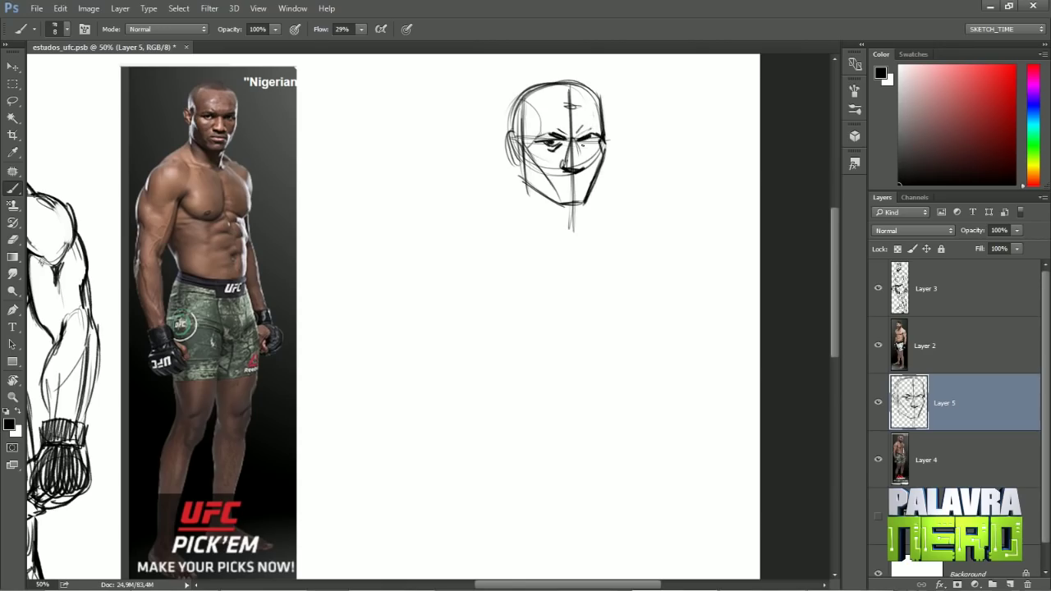
drag(579, 140, 593, 145)
drag(575, 136, 579, 158)
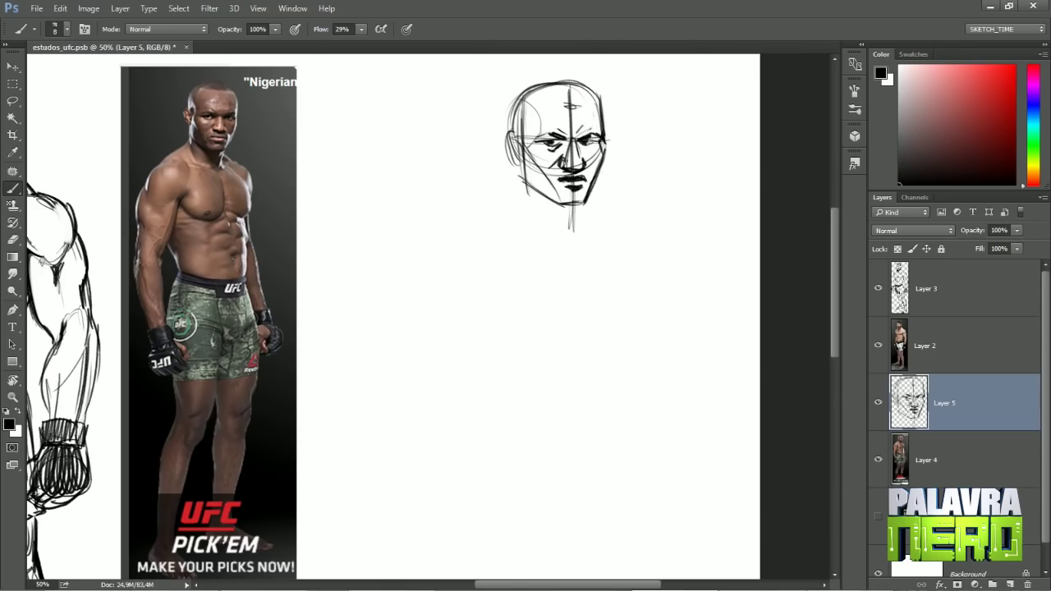
Define the second fighter's ear and jaw, and sketch his neck, collarbones and shoulder line.
mouse_move(512, 135)
mouse_down()
mouse_move(524, 206)
mouse_move(567, 240)
mouse_up()
mouse_move(594, 187)
mouse_down()
mouse_move(578, 243)
mouse_move(631, 229)
mouse_up()
drag(514, 259, 449, 260)
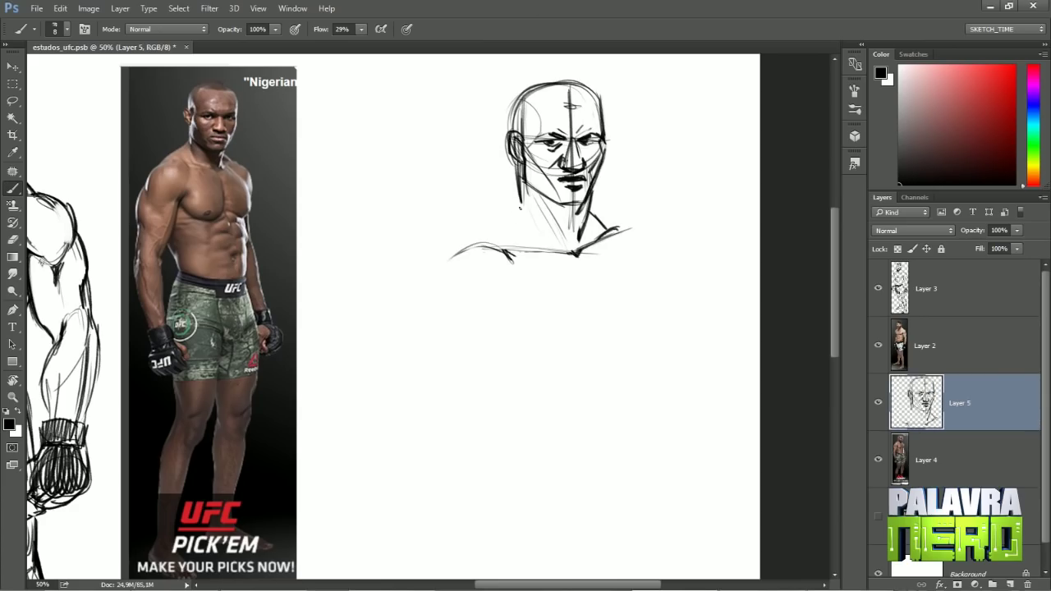
Sketch the second fighter's torso with chest muscles, centre line, outer shoulder, flanks and rib cage arch.
drag(578, 256, 588, 353)
drag(500, 277, 567, 371)
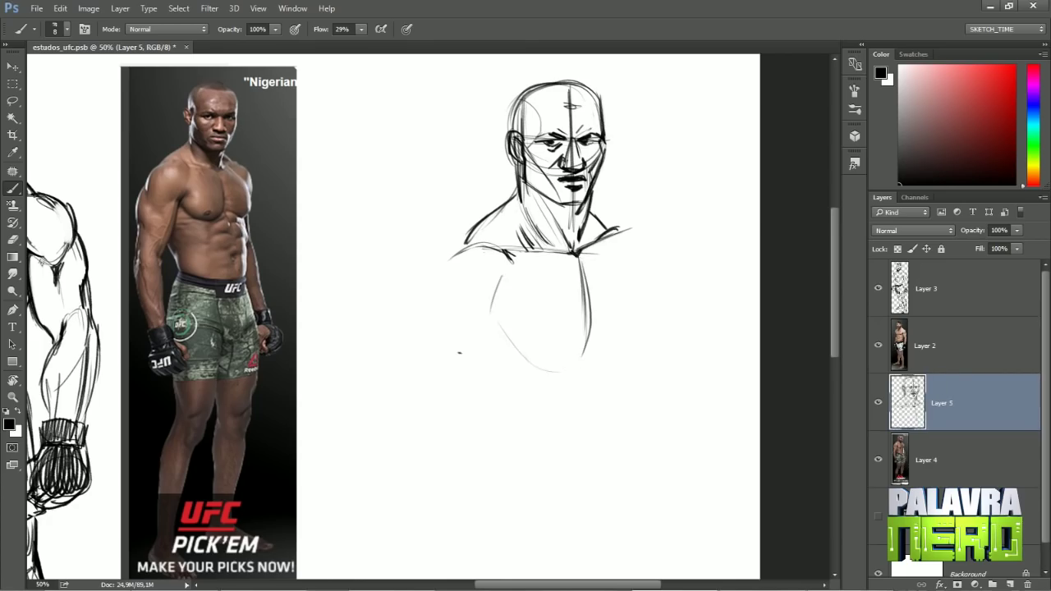
drag(448, 263, 526, 467)
drag(611, 238, 638, 333)
drag(618, 231, 648, 297)
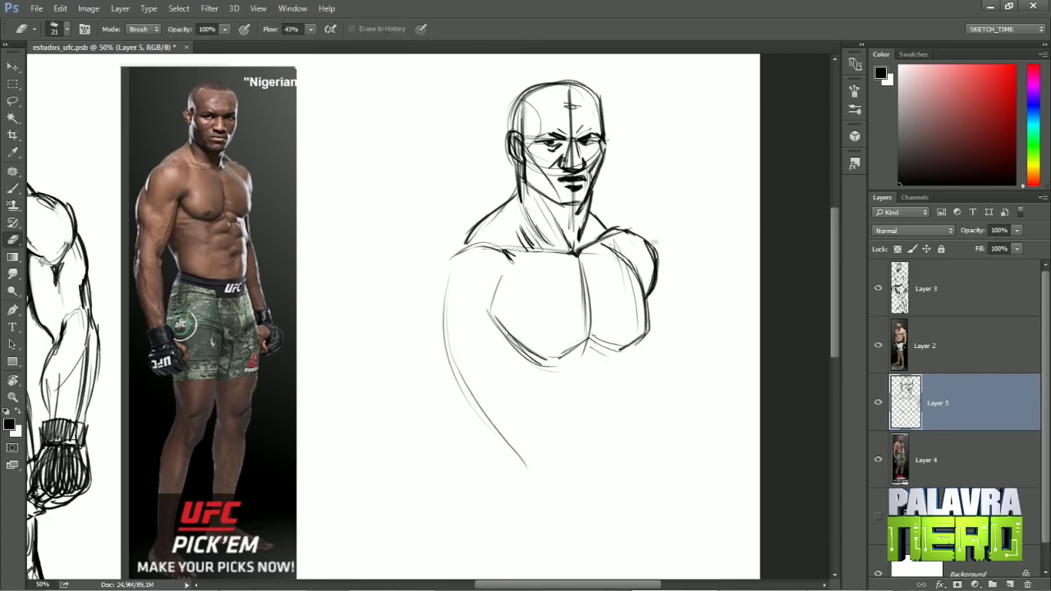
drag(596, 355, 604, 476)
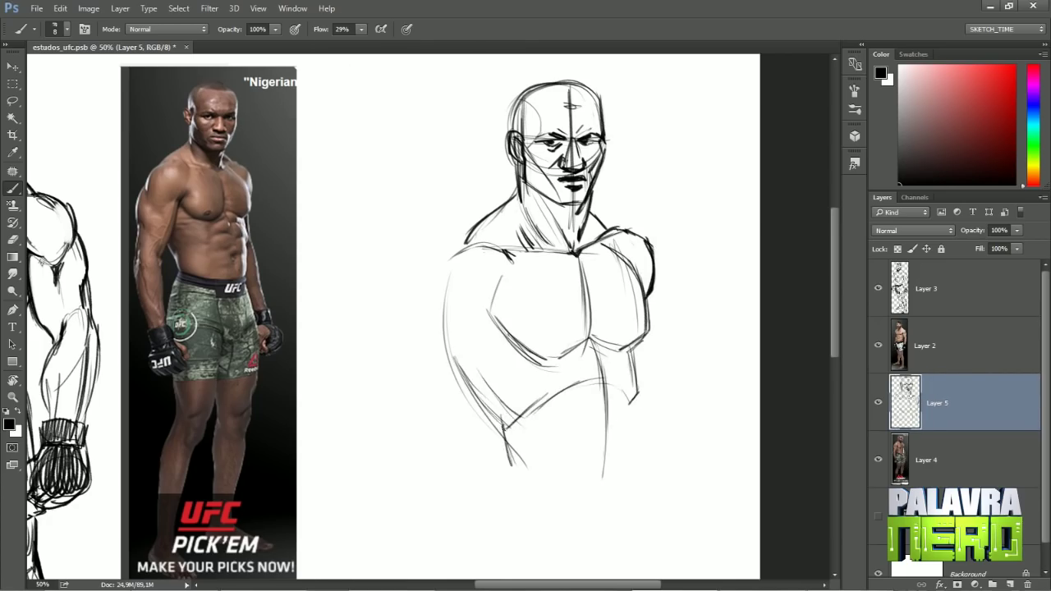
drag(500, 426, 637, 393)
Scale the second fighter's head and torso sketch down with a free transform.
key(ctrl+minus)
key(ctrl+t)
drag(703, 399, 682, 366)
key(Return)
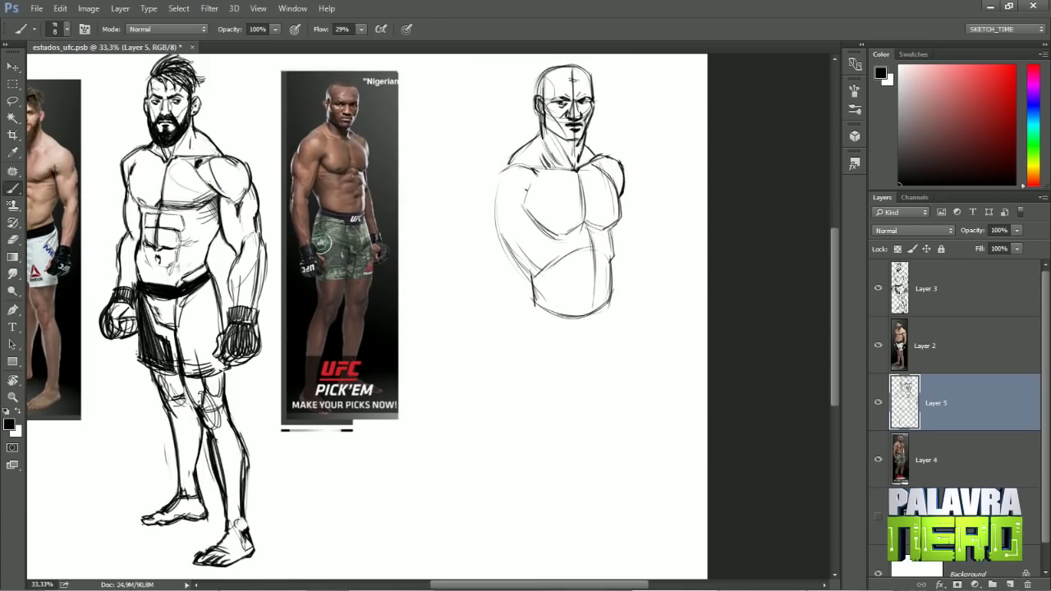
Draw the second fighter's rounded shoulder muscles and strengthen the lower edge of his chest.
mouse_move(516, 164)
mouse_down()
mouse_move(481, 221)
mouse_move(532, 227)
mouse_up()
drag(488, 175, 514, 161)
drag(623, 187, 626, 200)
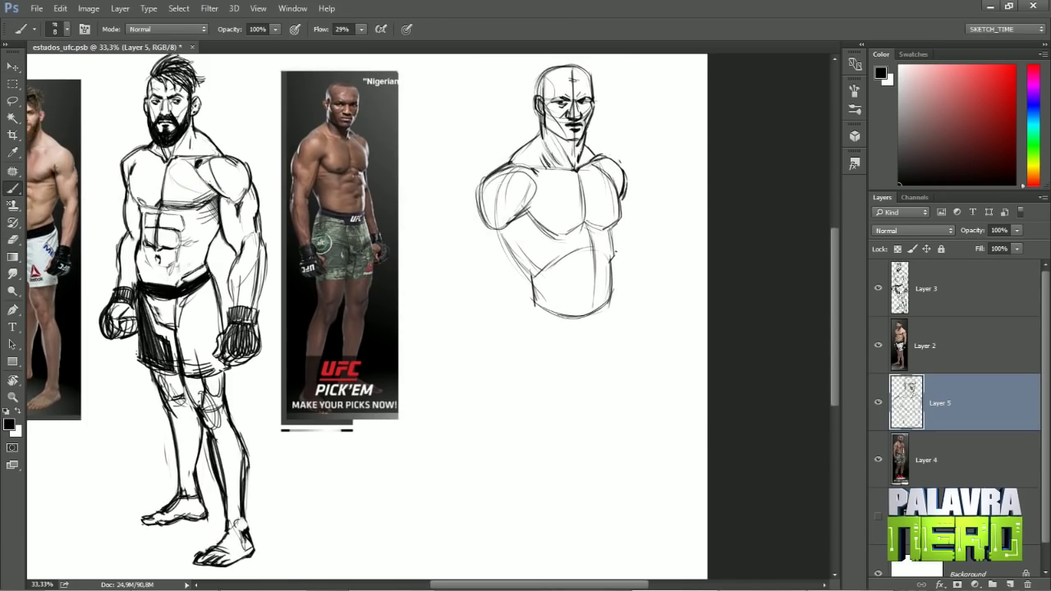
mouse_move(525, 215)
mouse_down()
mouse_move(541, 231)
mouse_move(584, 223)
mouse_up()
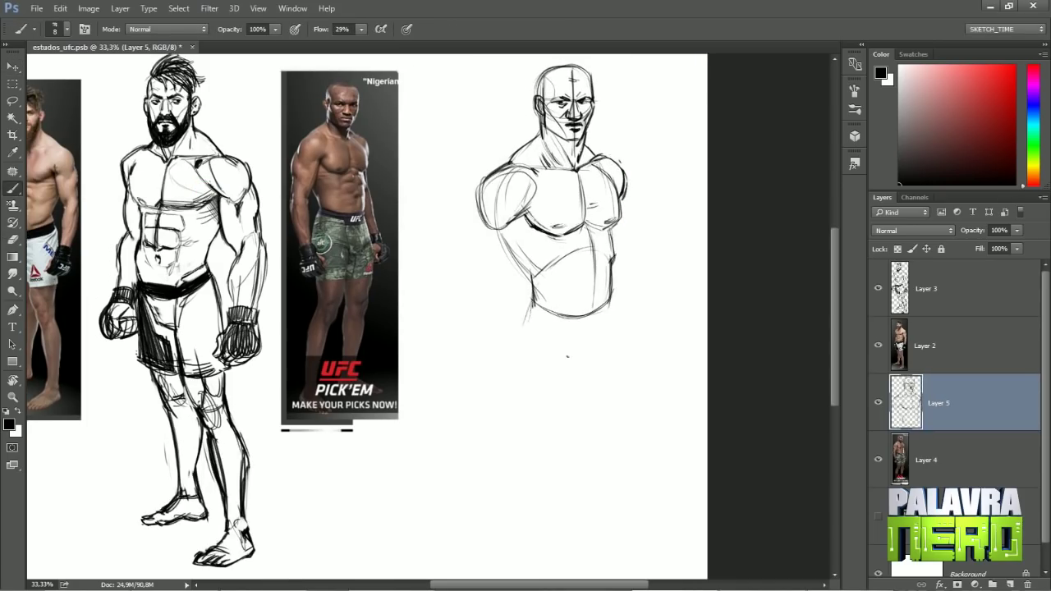
Block in the second fighter's pelvis and crotch below the waist and start the outer thigh line.
mouse_move(527, 301)
mouse_down()
mouse_move(609, 311)
mouse_move(593, 378)
mouse_up()
mouse_move(604, 297)
mouse_down()
mouse_move(609, 341)
mouse_move(581, 377)
mouse_up()
drag(616, 297, 629, 425)
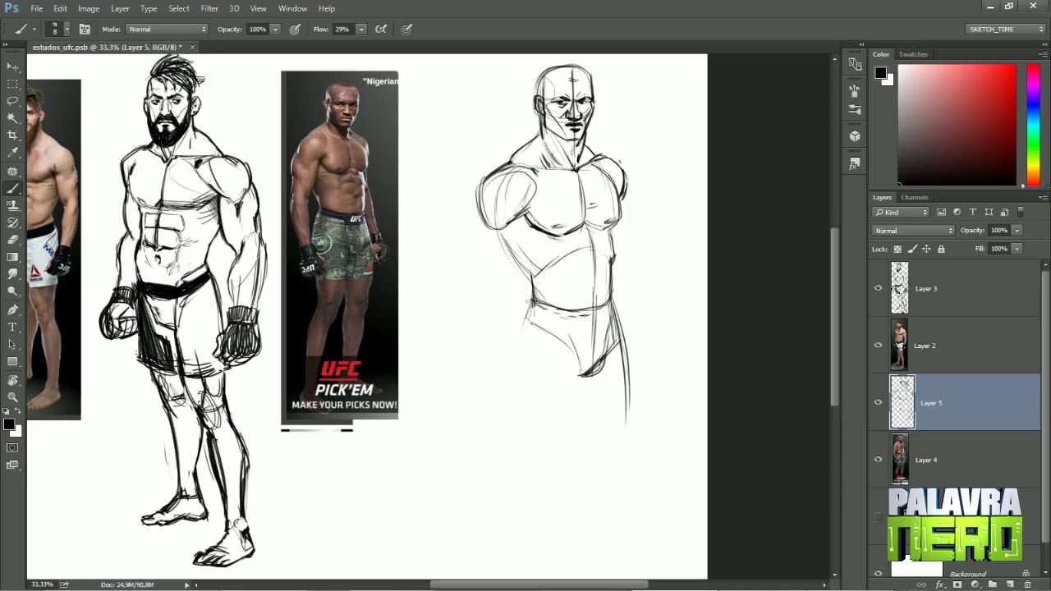
Sketch the second fighter's thighs and knees with construction lines across the legs.
drag(529, 301, 521, 420)
drag(518, 366, 570, 448)
drag(618, 334, 629, 491)
drag(576, 403, 541, 505)
drag(548, 384, 526, 496)
mouse_move(624, 407)
mouse_down()
mouse_move(607, 494)
mouse_move(574, 489)
mouse_up()
Scale the second fighter's whole sketch down slightly to leave room for the lower legs.
key(ctrl+t)
drag(622, 70, 608, 102)
key(Return)
Sketch the second fighter's lower legs down to the ankles and adjust the sketch's placement on the canvas.
drag(525, 411, 519, 518)
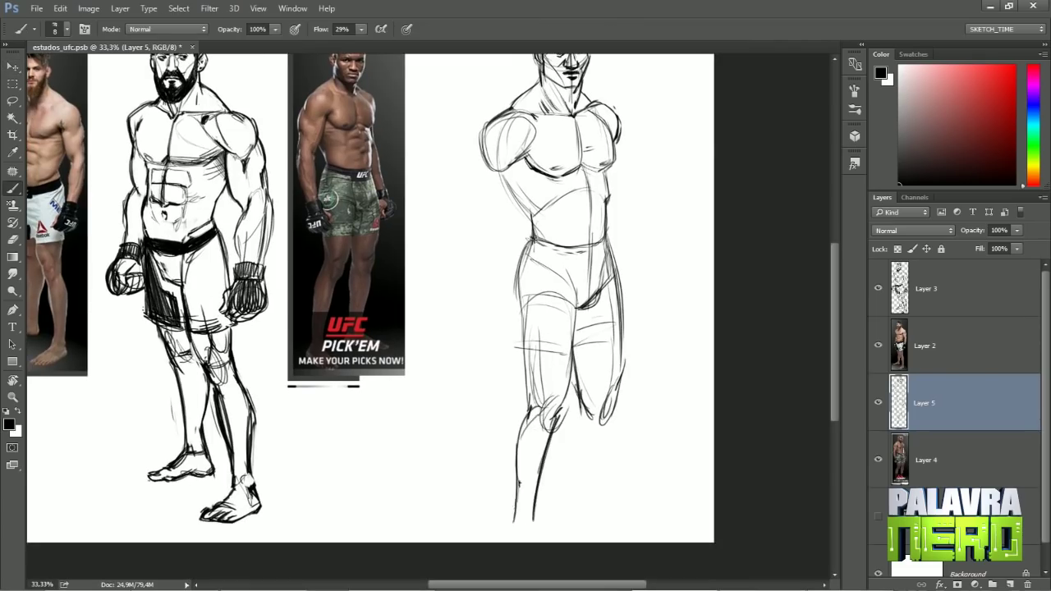
drag(579, 414, 575, 509)
drag(612, 403, 604, 525)
key(v)
drag(611, 195, 628, 195)
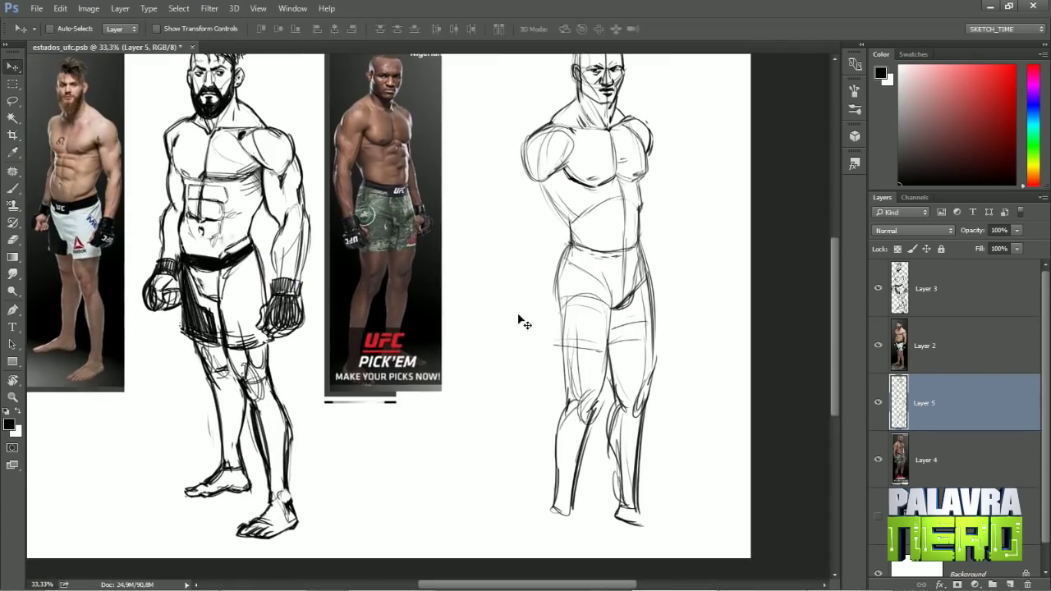
Draw the second fighter's near foot with toes and add the waistband and hem of his shorts.
key(e)
key(b)
drag(602, 505, 575, 551)
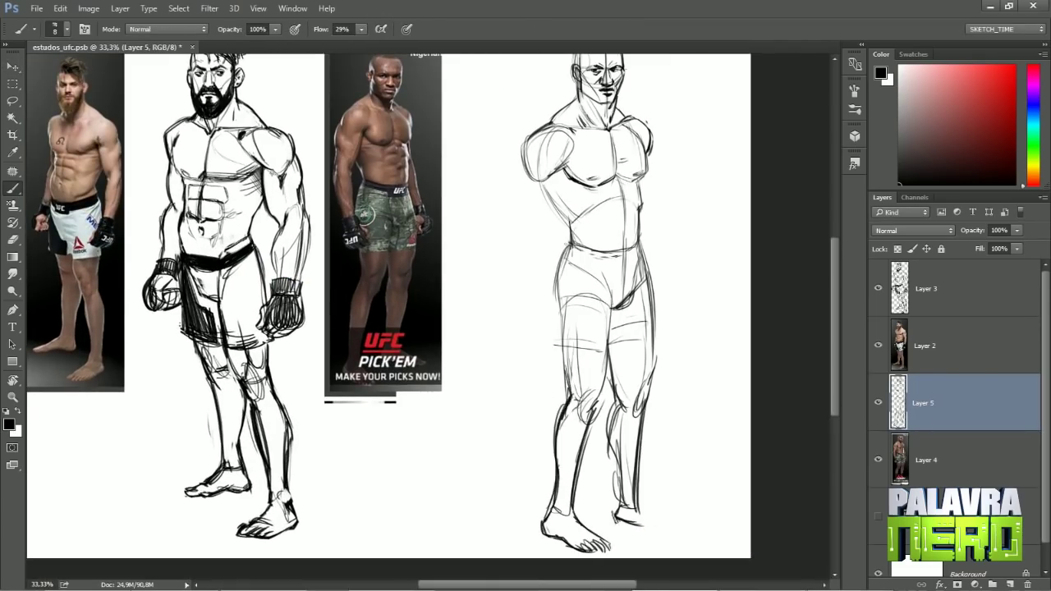
mouse_move(575, 353)
mouse_down()
mouse_move(553, 448)
mouse_move(493, 460)
mouse_move(460, 493)
mouse_move(526, 410)
mouse_move(575, 378)
mouse_up()
key(r)
key(ctrl+plus)
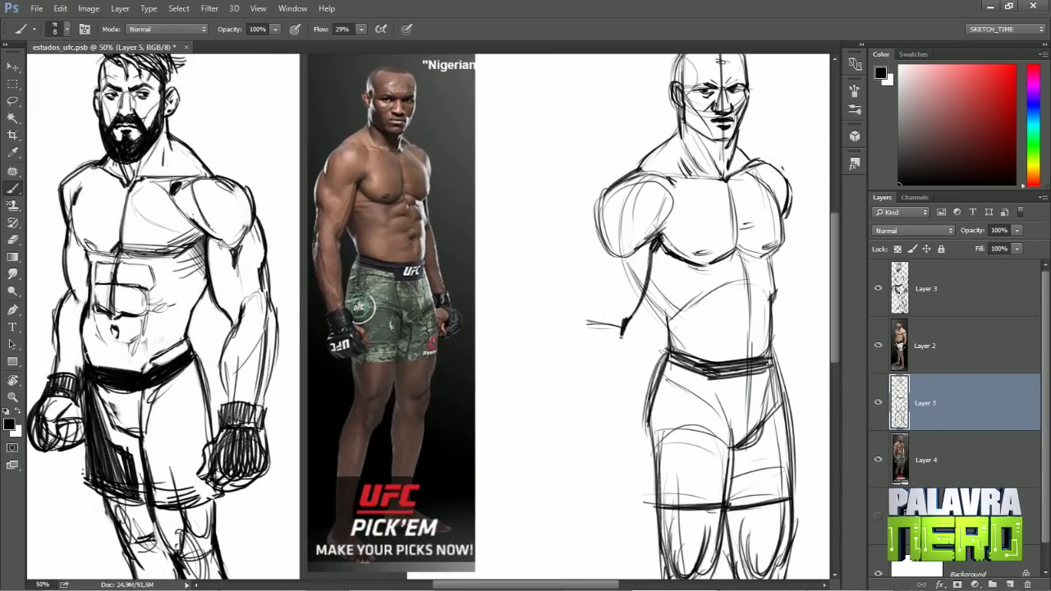
Sketch the second fighter's arms down to the wrists and add ribs, abdominal muscles and navel.
drag(612, 246, 584, 353)
drag(628, 296, 630, 431)
mouse_move(579, 336)
mouse_down()
mouse_move(628, 431)
mouse_move(513, 410)
mouse_up()
drag(682, 222, 678, 300)
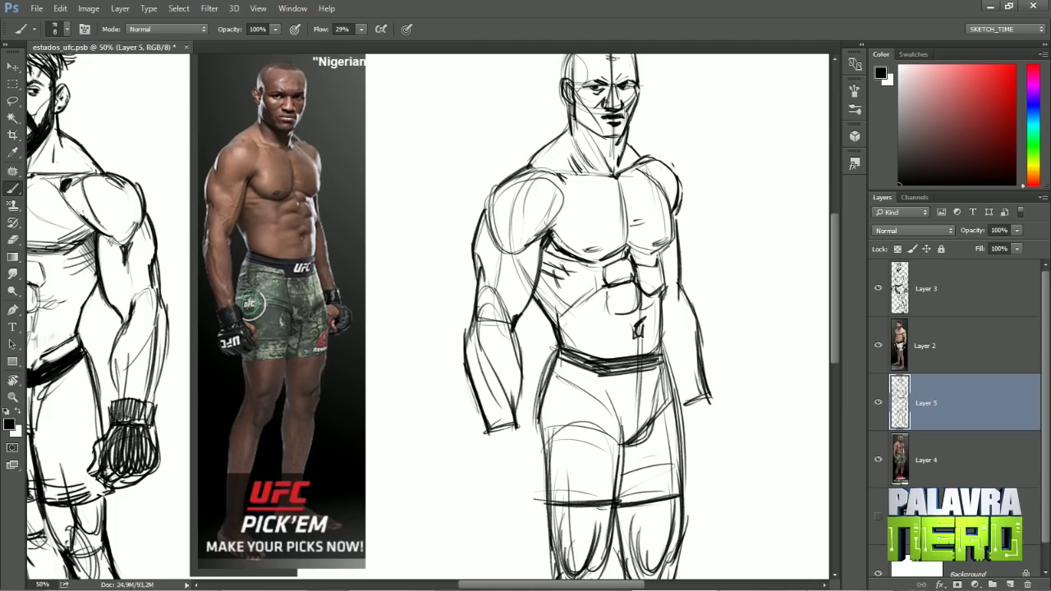
Draw the second fighter's gloves with dark hatched wrist cuffs and refine the toes of his far foot.
scroll(526, 328, up, 3)
drag(608, 205, 411, 312)
mouse_move(657, 328)
mouse_down()
mouse_move(689, 365)
mouse_move(537, 352)
mouse_up()
drag(696, 287, 727, 320)
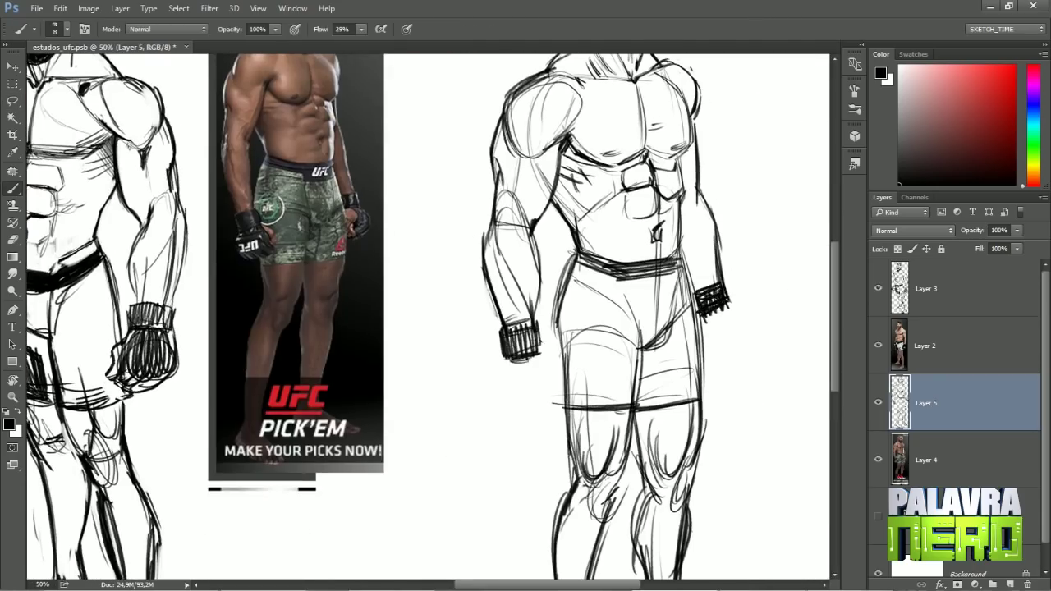
scroll(575, 328, down, 3)
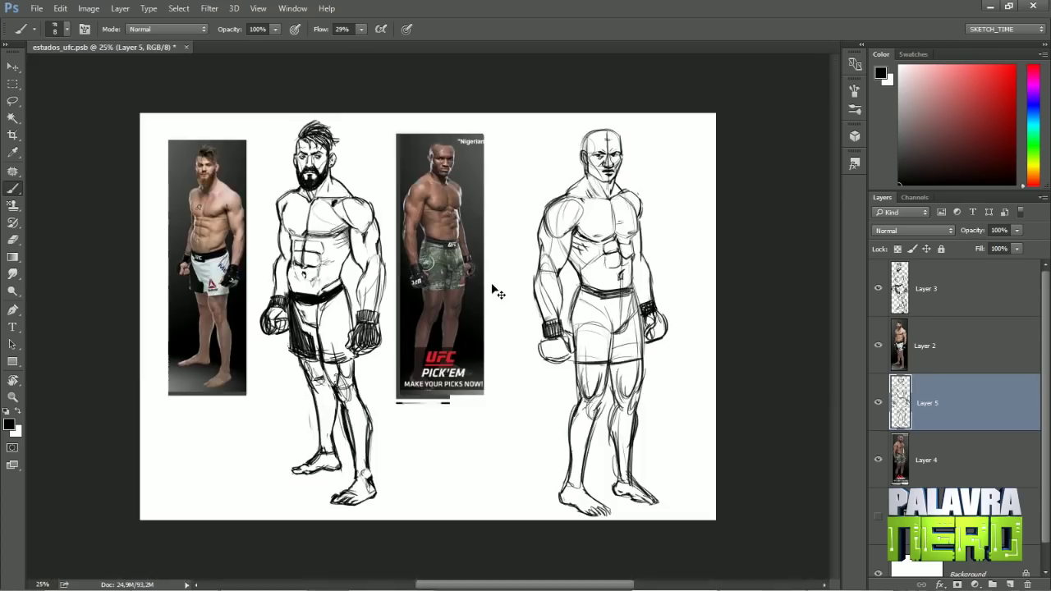
scroll(574, 328, up, 2)
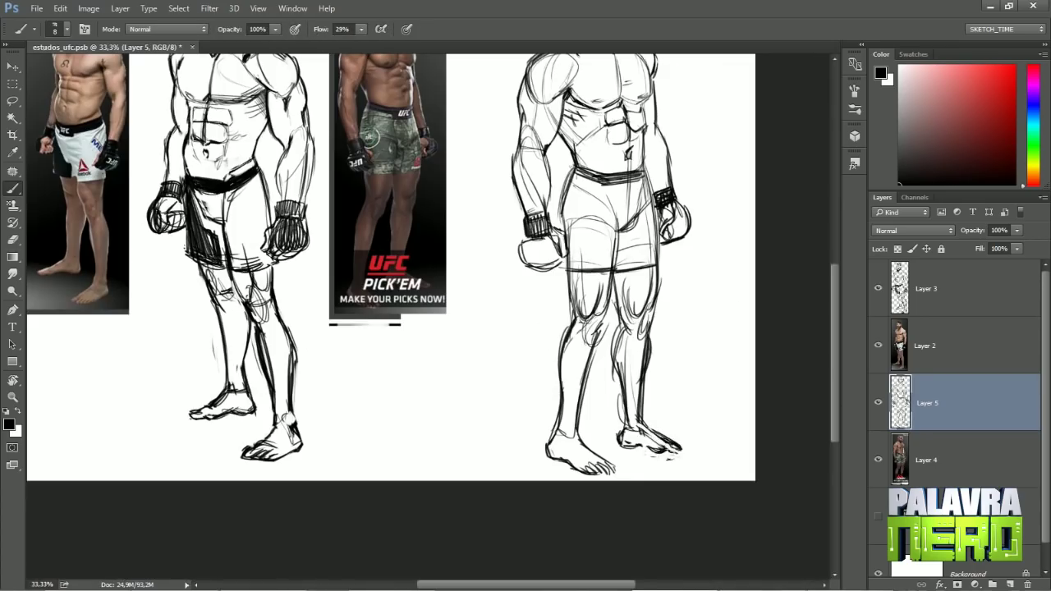
Free-transform the second fighter's full sketch to shift it slightly closer to his reference photo.
scroll(626, 294, down, 2)
key(ctrl+t)
drag(625, 294, 696, 206)
key(Return)
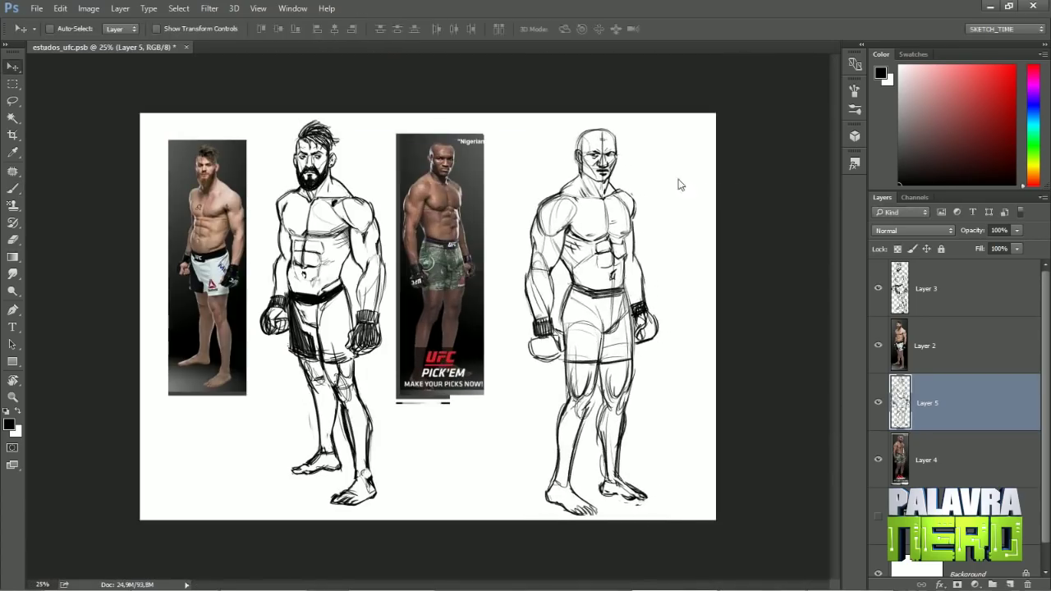
Refine the second fighter's shoulder line and darken his short hair along the top and side of the head.
scroll(681, 181, up, 3)
key(e)
key(b)
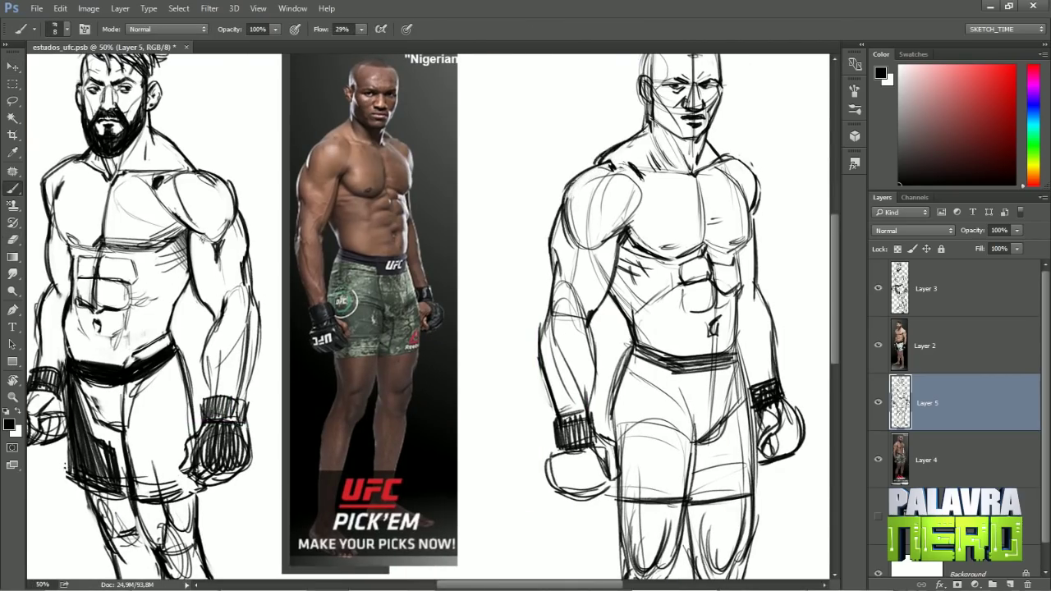
drag(460, 312, 416, 374)
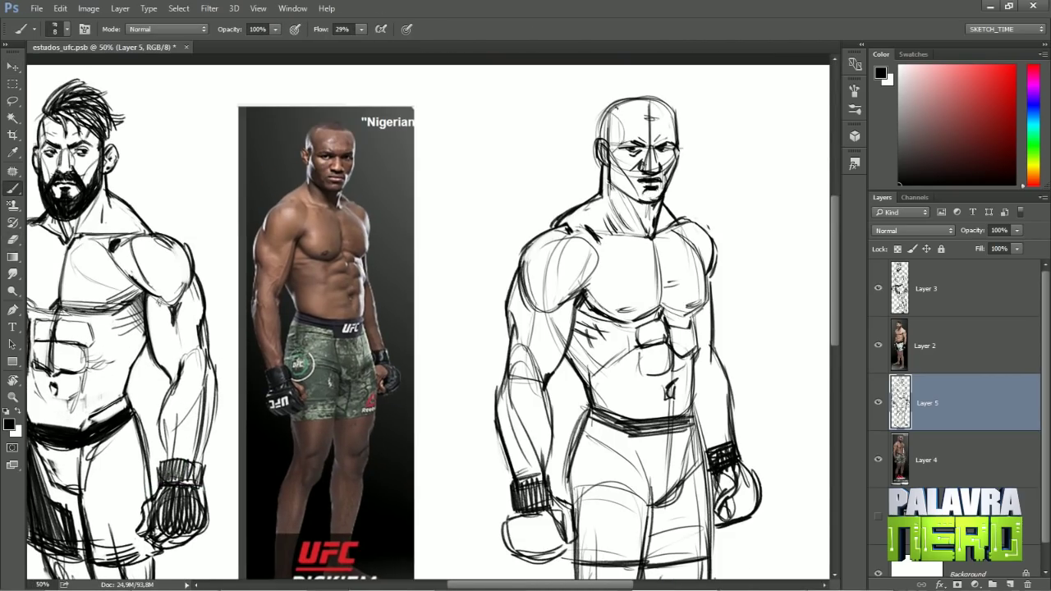
key(e)
key(b)
mouse_move(657, 105)
mouse_down()
mouse_move(649, 136)
mouse_move(675, 168)
mouse_up()
key(e)
key(b)
key(e)
key(b)
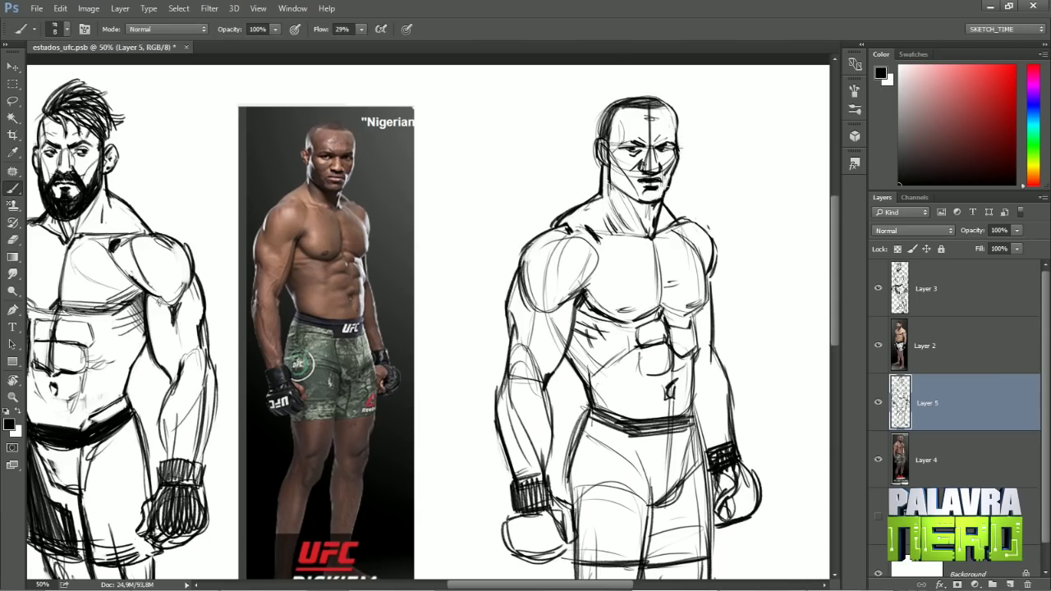
Select the second fighter's head with the Lasso and enlarge it to about 102.5%.
key(ctrl+minus)
key(ctrl+plus)
key(l)
drag(542, 246, 538, 251)
key(ctrl+t)
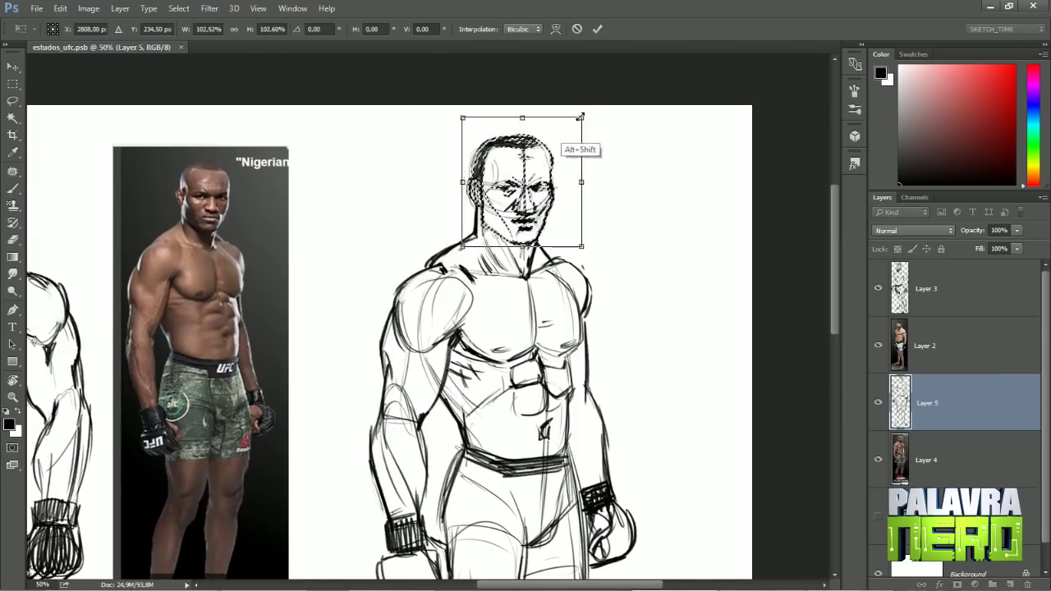
key(Return)
key(ctrl+d)
key(ctrl+minus)
key(ctrl+plus)
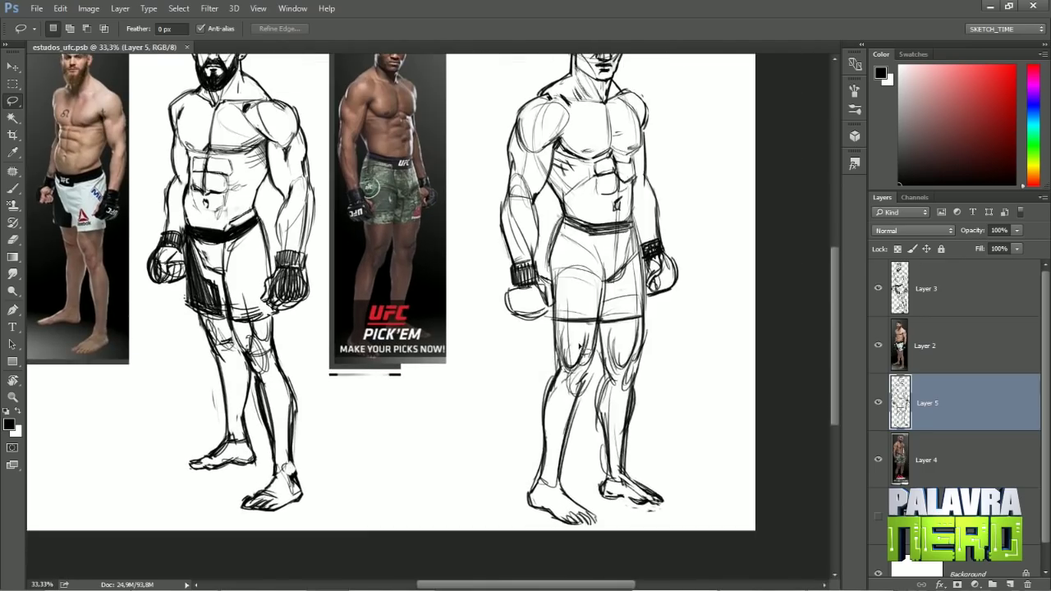
Redraw the near leg's thigh, knee and shin with darker contours and erase stray lines between the legs.
key(b)
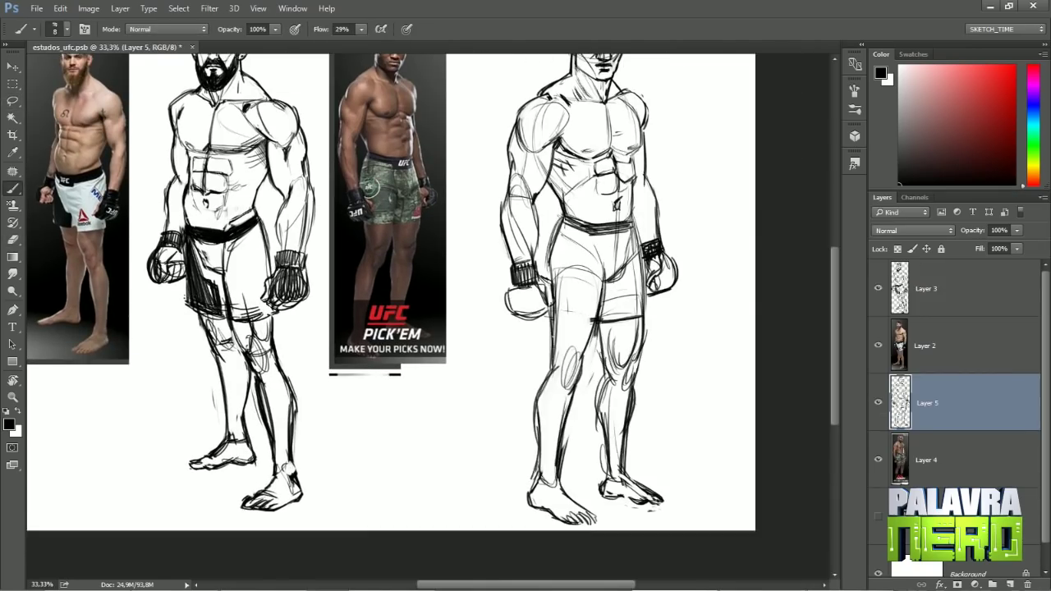
mouse_move(583, 304)
mouse_down()
mouse_move(591, 362)
mouse_move(566, 476)
mouse_up()
key(e)
mouse_move(604, 406)
mouse_down()
mouse_move(603, 480)
mouse_move(579, 501)
mouse_up()
key(r)
key(Escape)
Redraw the second fighter's far ankle and foot and erase stray construction lines around both lower legs.
key(b)
mouse_move(608, 443)
mouse_down()
mouse_move(640, 486)
mouse_move(629, 496)
mouse_up()
key(e)
drag(541, 415, 541, 483)
drag(634, 349, 634, 434)
drag(627, 383, 626, 448)
key(b)
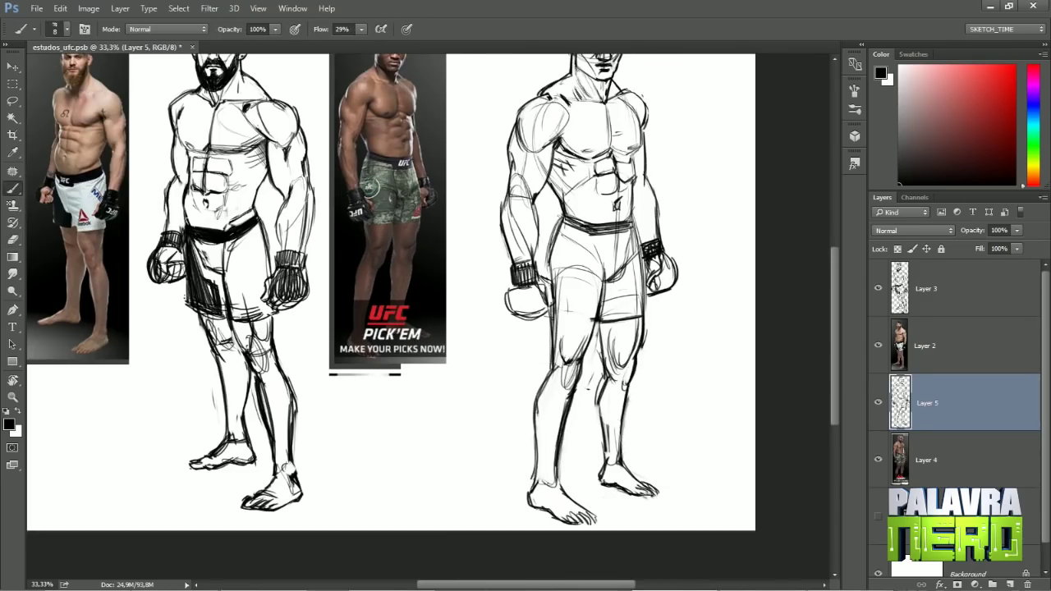
Fill in the waistband of the second fighter's shorts with dark strokes.
scroll(391, 292, down, 3)
scroll(390, 292, up, 2)
key(r)
drag(575, 205, 328, 213)
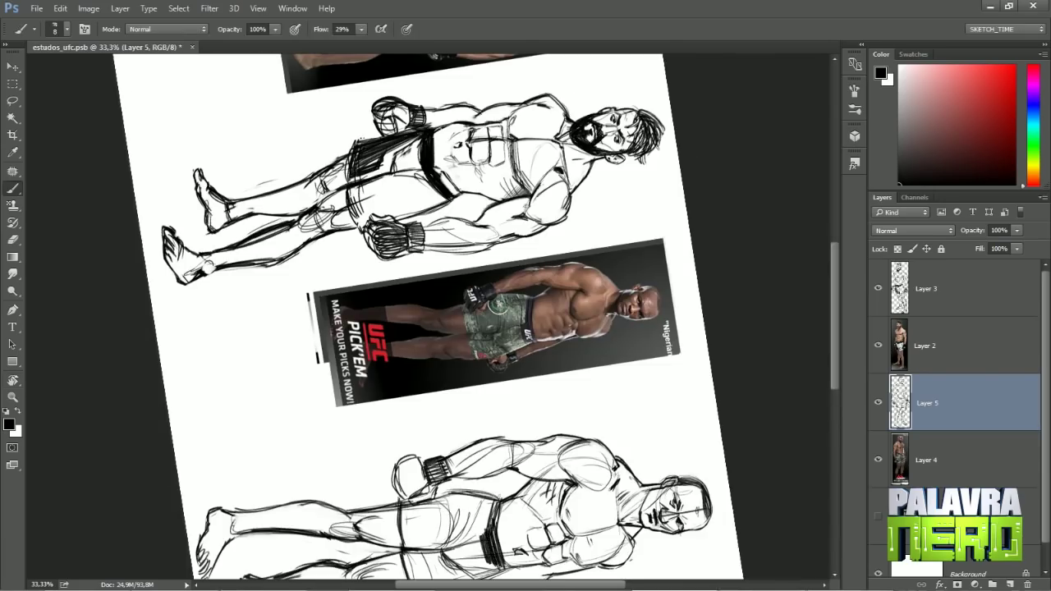
key(r)
key(Escape)
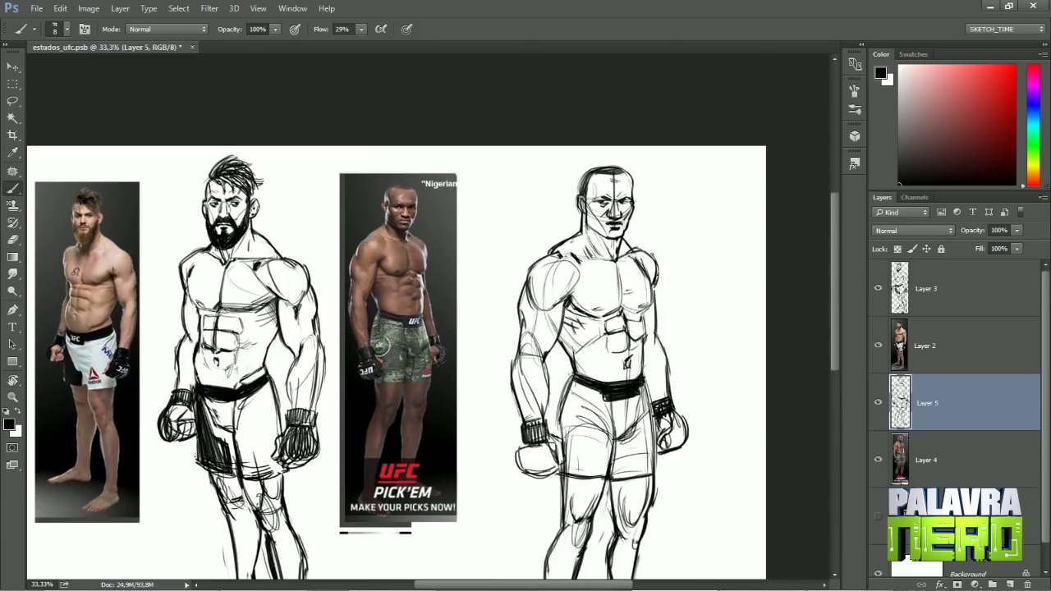
key(e)
key(v)
scroll(649, 287, down, 3)
scroll(642, 302, up, 1)
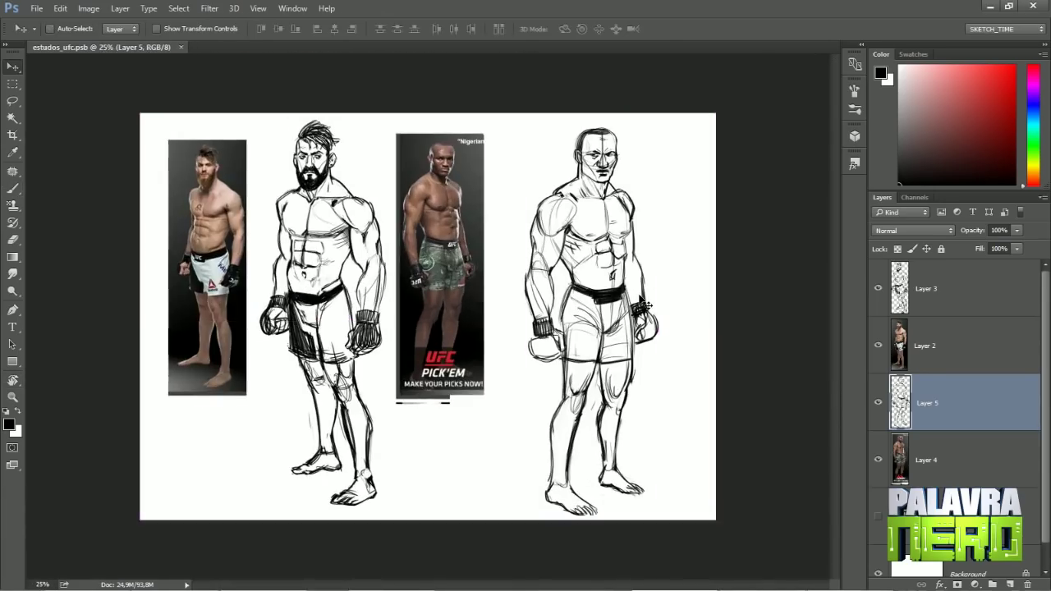
Shade both of the second fighter's gloves dark and hide the reference photos on Layer 2 and Layer 4.
scroll(468, 394, up, 1)
scroll(468, 394, down, 1)
click(878, 346)
click(878, 460)
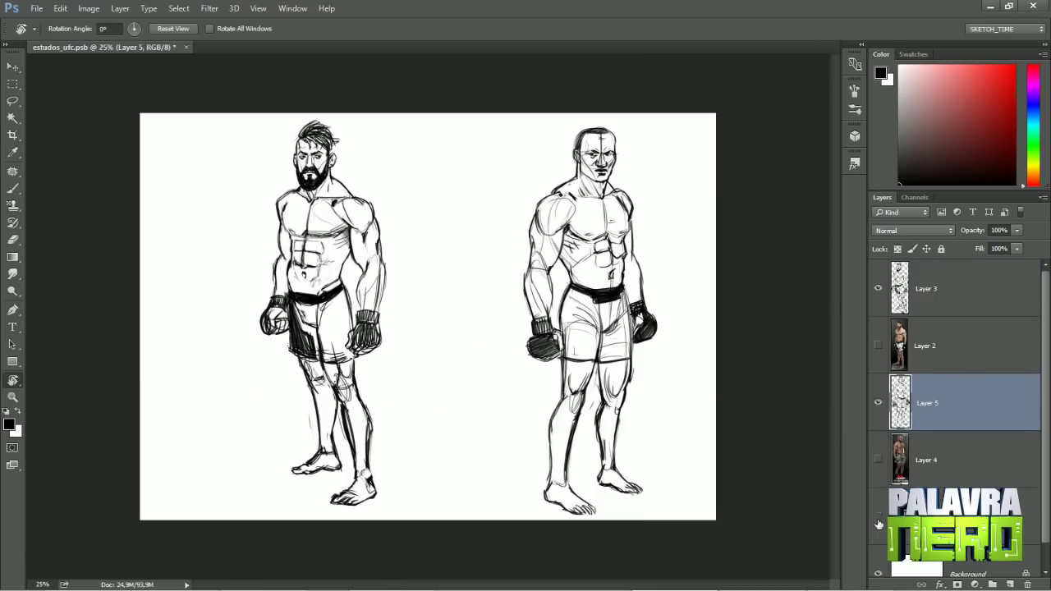
Move the two fighter sketches closer together and merge their layers into one.
click(952, 288)
drag(632, 316, 778, 316)
ctrl+click(952, 403)
key(ctrl+e)
Fade the merged sketch layer to 30% opacity and add an empty layer above it.
key(3)
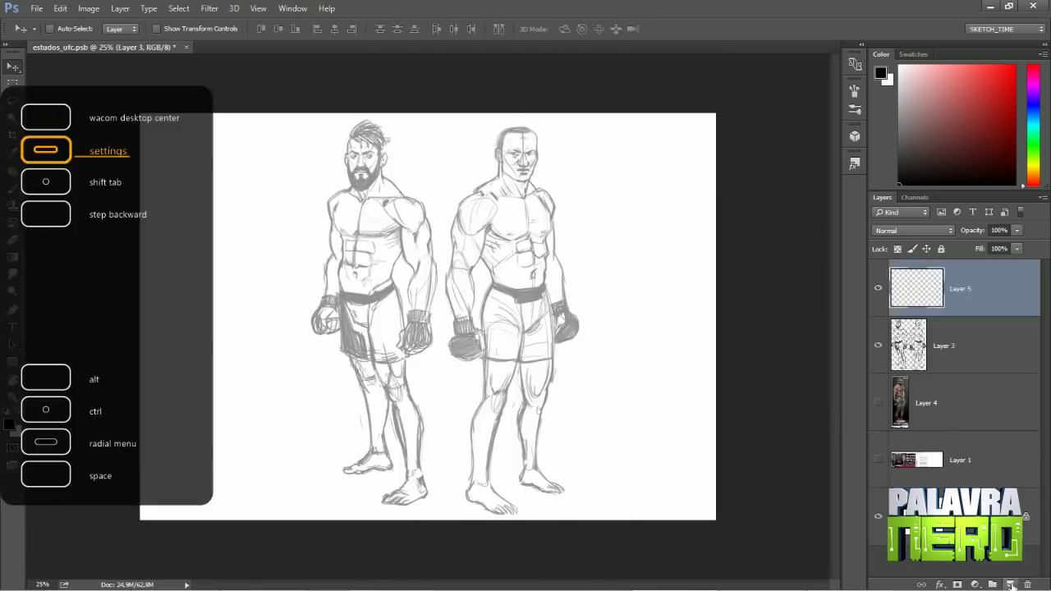
key(ctrl+shift+alt+n)
Redraw the bearded fighter's eyebrows, eyes and nose in clean dark lines over the faded sketch.
key(ctrl+plus)
scroll(337, 78, up, 5)
key(b)
mouse_move(319, 237)
mouse_down()
mouse_move(394, 210)
mouse_move(410, 220)
mouse_up()
mouse_move(291, 240)
mouse_down()
mouse_move(247, 215)
mouse_move(221, 220)
mouse_up()
drag(348, 243, 401, 256)
drag(388, 267, 352, 258)
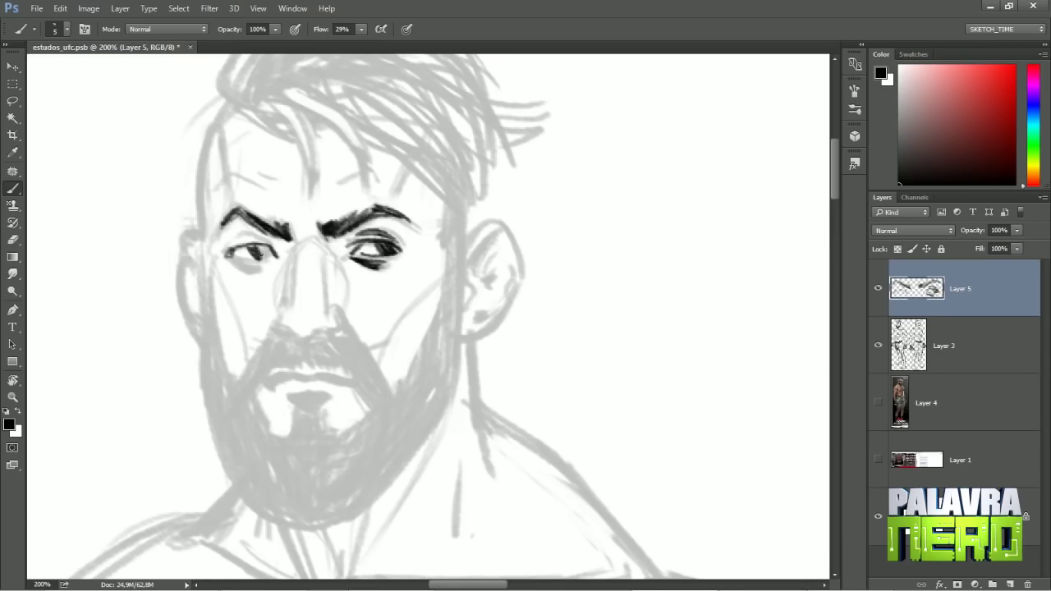
drag(226, 246, 274, 254)
mouse_move(231, 261)
mouse_down()
mouse_move(271, 270)
mouse_move(322, 246)
mouse_up()
mouse_move(291, 251)
mouse_down()
mouse_move(275, 324)
mouse_move(341, 324)
mouse_up()
Draw the bearded fighter's moustache and define his lips over the faded sketch.
mouse_move(304, 352)
mouse_down()
mouse_move(313, 365)
mouse_move(271, 369)
mouse_up()
mouse_move(327, 343)
mouse_down()
mouse_move(333, 367)
mouse_move(386, 410)
mouse_up()
drag(267, 341, 240, 427)
drag(266, 379, 354, 386)
drag(291, 401, 327, 402)
Build up the beard with fine hair strokes along the chin, cheeks and jaw.
mouse_move(310, 410)
mouse_down()
mouse_move(284, 433)
mouse_move(263, 513)
mouse_up()
drag(296, 431, 304, 525)
drag(328, 427, 337, 521)
drag(386, 410, 369, 492)
drag(246, 435, 255, 513)
drag(217, 361, 238, 492)
drag(205, 324, 222, 407)
mouse_move(385, 505)
mouse_down()
mouse_move(450, 295)
mouse_move(513, 246)
mouse_move(476, 320)
mouse_up()
Ink the bearded fighter's forehead contour, temples and cheek planes, blending the sides into the beard.
scroll(202, 295, up, 2)
mouse_move(201, 247)
mouse_down()
mouse_move(205, 324)
mouse_move(250, 174)
mouse_up()
drag(456, 251, 452, 348)
drag(215, 329, 247, 411)
drag(450, 253, 385, 415)
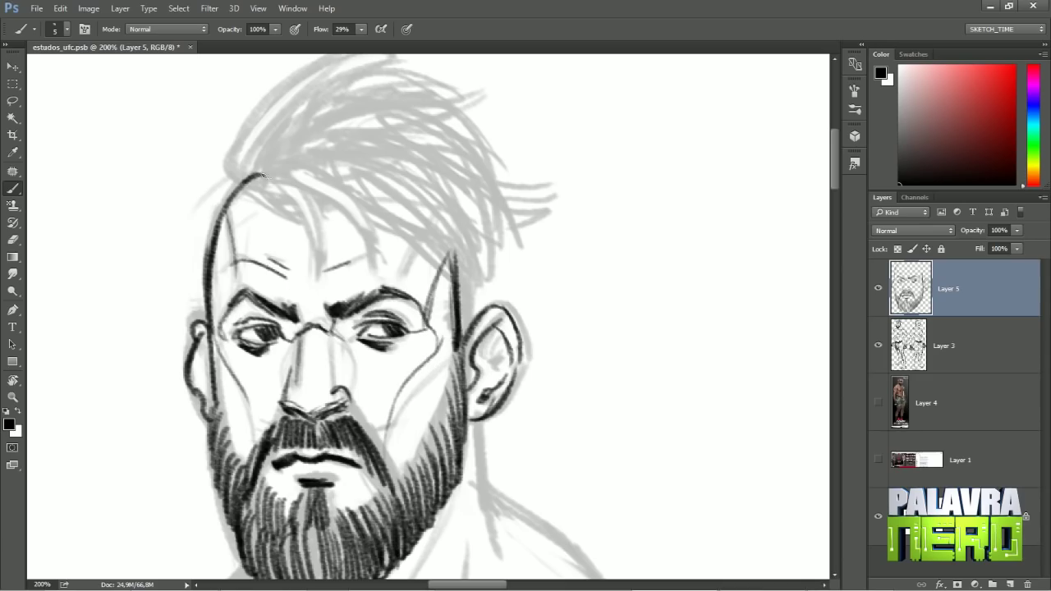
Draw the bearded fighter's swept-back hair with long flowing strands and loose locks over the forehead.
drag(263, 175, 316, 258)
mouse_move(259, 168)
mouse_down()
mouse_move(488, 164)
mouse_move(501, 251)
mouse_up()
drag(459, 130, 507, 246)
drag(328, 164, 575, 189)
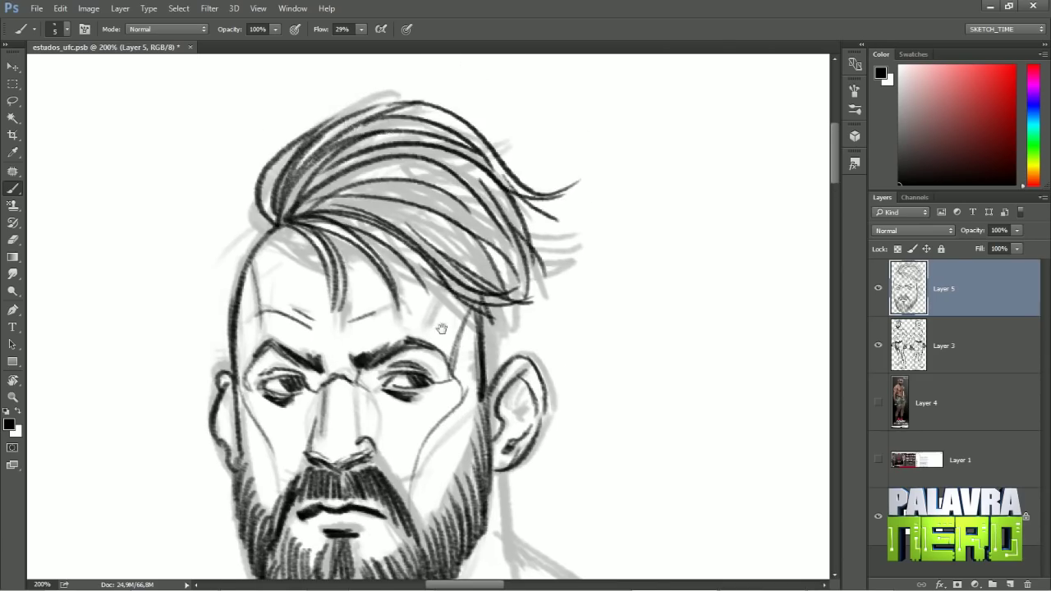
Ink the bearded fighter's neck, trapezius line and collarbones over the faded sketch.
scroll(427, 312, down, 5)
mouse_move(235, 410)
mouse_down()
mouse_move(340, 481)
mouse_move(651, 451)
mouse_up()
key(ctrl+minus)
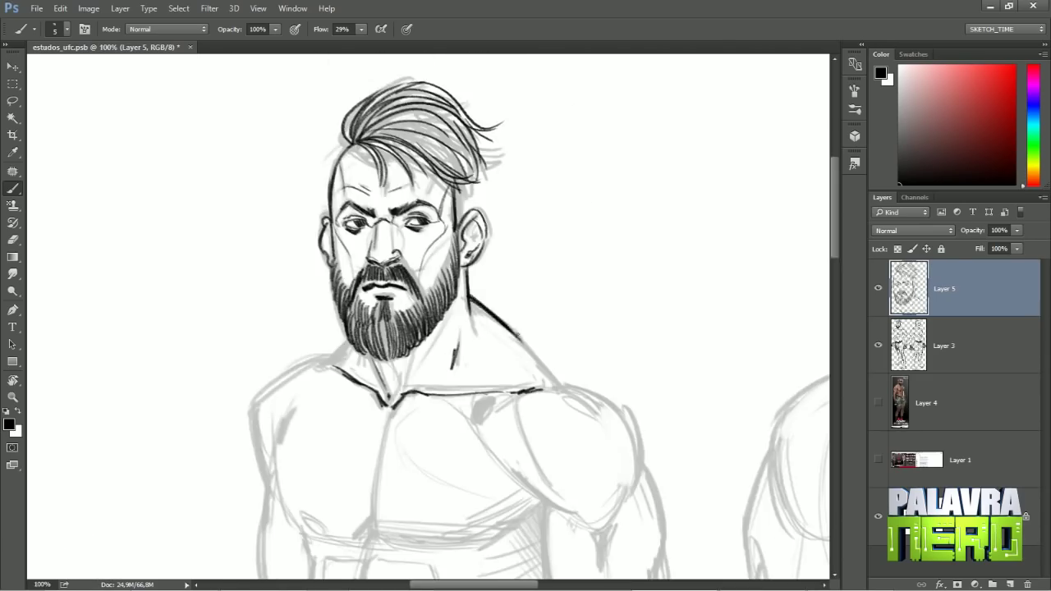
Ink the bearded fighter's right shoulder, both chest muscles and the inner edge of his left shoulder.
drag(362, 271, 307, 394)
scroll(427, 320, down, 3)
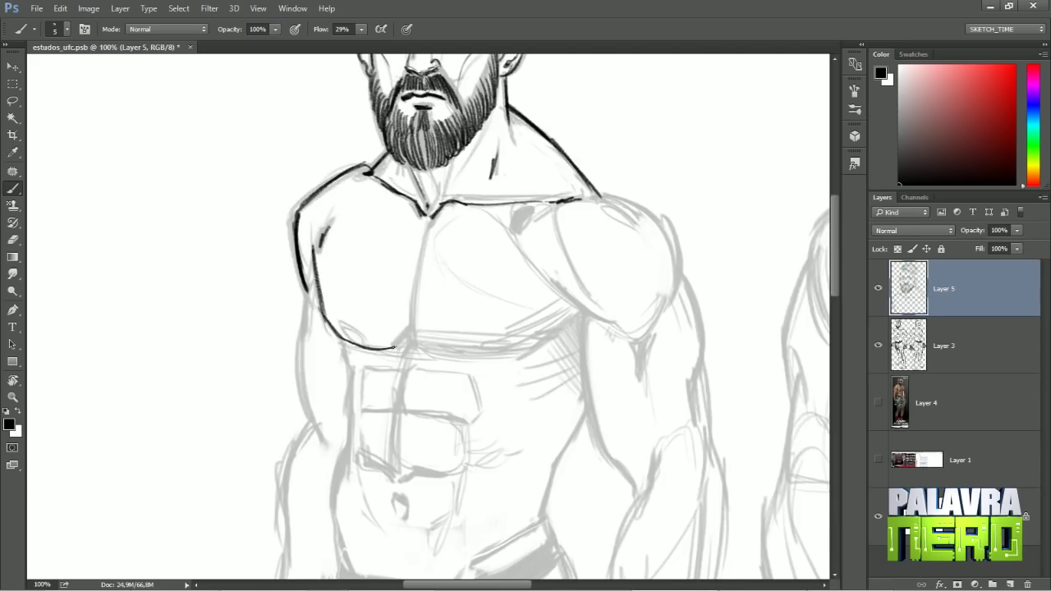
drag(430, 223, 410, 328)
key(r)
mouse_move(525, 312)
mouse_down()
mouse_move(460, 427)
mouse_move(525, 312)
mouse_up()
key(b)
drag(566, 234, 603, 345)
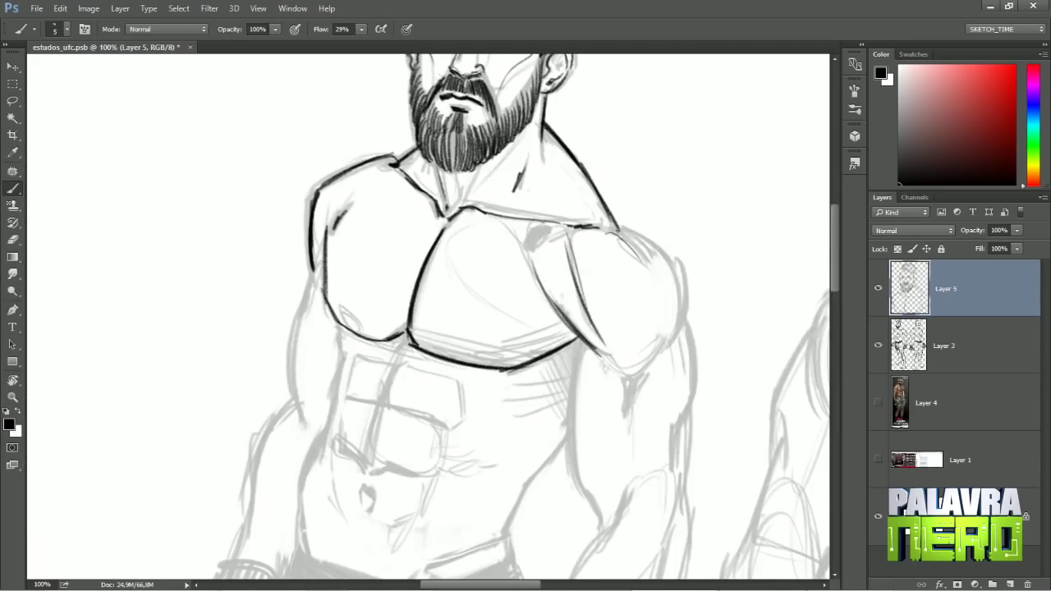
Ink the bearded fighter's left deltoid, both arms down to the wrists and the contour of his waist.
drag(348, 284, 220, 194)
drag(460, 315, 507, 408)
mouse_move(565, 345)
mouse_down()
mouse_move(484, 473)
mouse_move(493, 550)
mouse_up()
drag(574, 378, 517, 550)
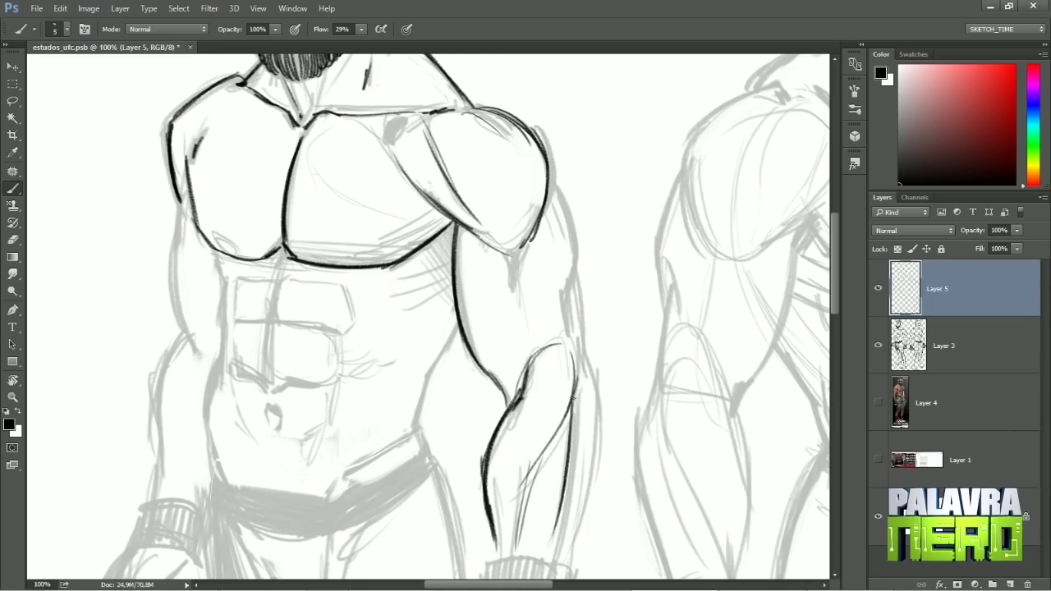
drag(575, 398, 546, 538)
drag(585, 351, 566, 561)
drag(183, 265, 298, 191)
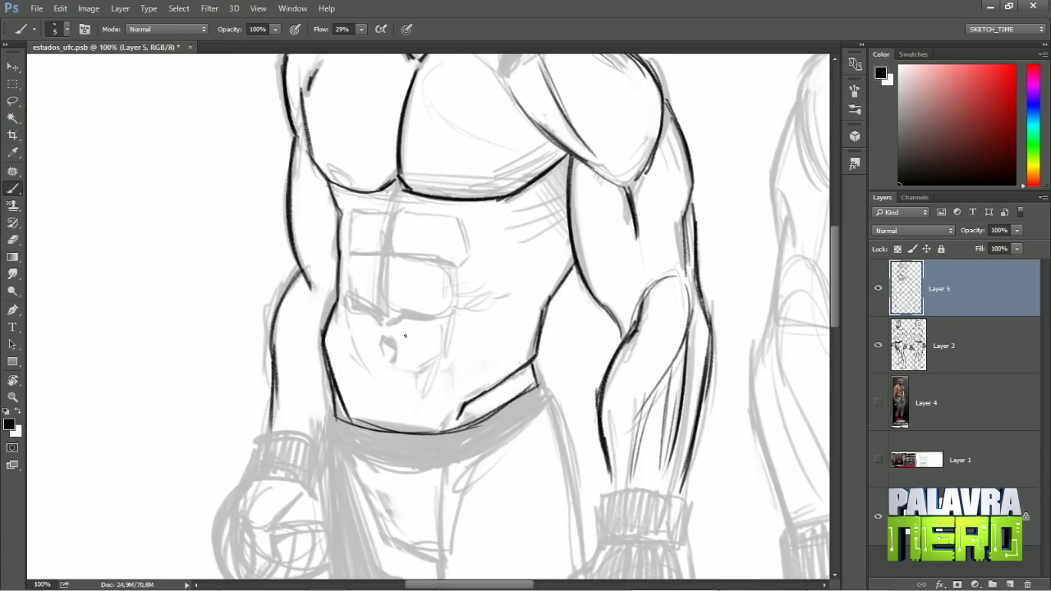
Ink the bearded fighter's abdominal blocks, navel and the small accents along the lower chest.
drag(382, 340, 391, 362)
drag(416, 370, 443, 333)
drag(390, 324, 426, 315)
drag(444, 220, 460, 264)
mouse_move(394, 218)
mouse_down()
mouse_move(395, 251)
mouse_move(347, 260)
mouse_up()
drag(355, 269, 353, 309)
drag(350, 320, 381, 305)
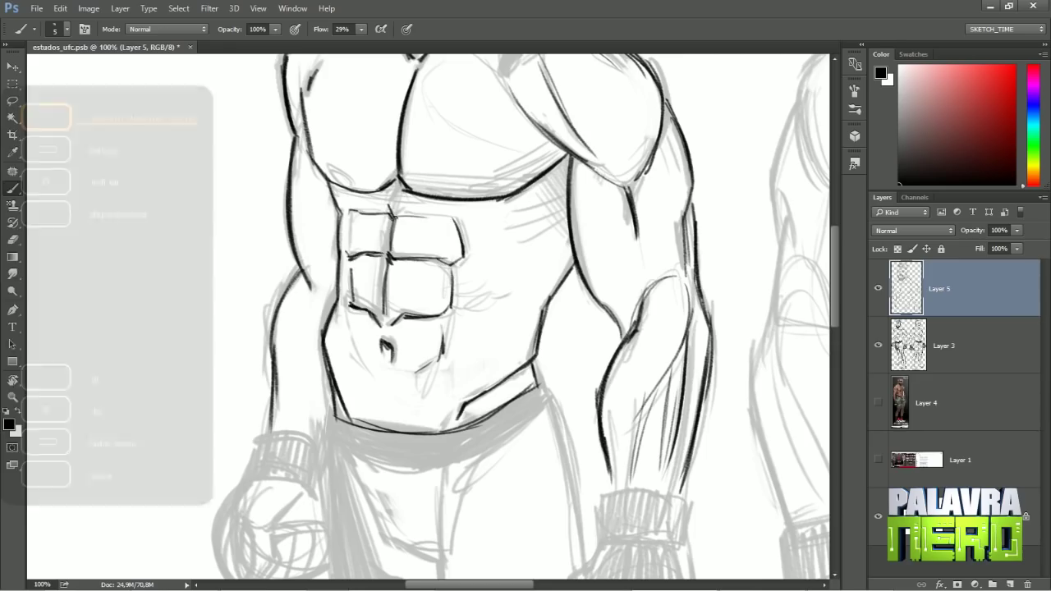
drag(477, 192, 510, 181)
drag(317, 160, 338, 178)
Ink the outline of the bearded fighter's shorts, including the waistband, side seams, center folds and hem.
scroll(463, 234, down, 1)
scroll(429, 360, up, 1)
mouse_move(284, 239)
mouse_down()
mouse_move(399, 271)
mouse_move(509, 187)
mouse_up()
mouse_move(289, 238)
mouse_down()
mouse_move(284, 448)
mouse_move(413, 483)
mouse_up()
mouse_move(386, 324)
mouse_down()
mouse_move(411, 482)
mouse_move(549, 468)
mouse_up()
drag(471, 467, 453, 274)
Ink the bearded fighter's thighs, knees, lower legs and both feet with toes.
drag(306, 270, 339, 344)
mouse_move(331, 368)
mouse_down()
mouse_move(376, 418)
mouse_move(377, 255)
mouse_up()
drag(350, 246, 379, 484)
drag(454, 292, 444, 505)
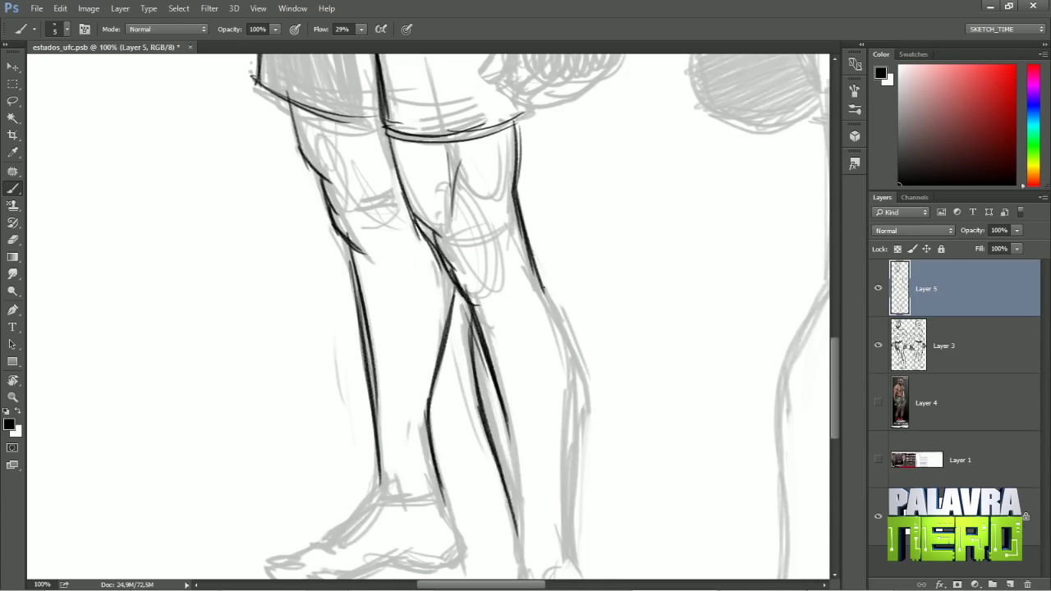
drag(532, 263, 584, 483)
drag(585, 482, 605, 327)
drag(606, 327, 606, 443)
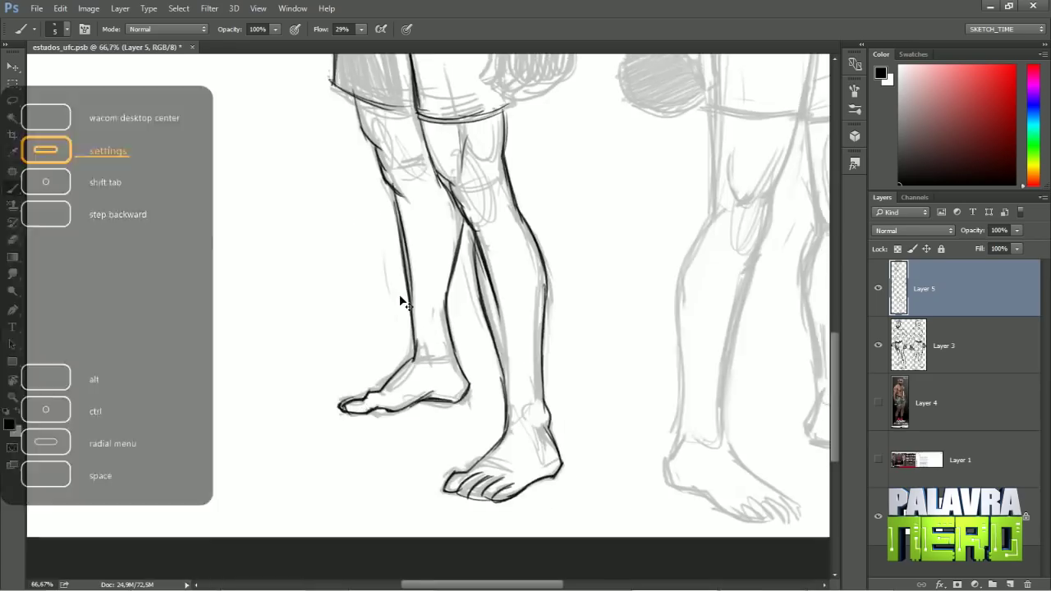
Ink the bearded fighter's wrist cuffs, gloves and fingers on both hands.
key(ctrl+0)
key(ctrl+plus)
key(ctrl+plus)
key(ctrl+plus)
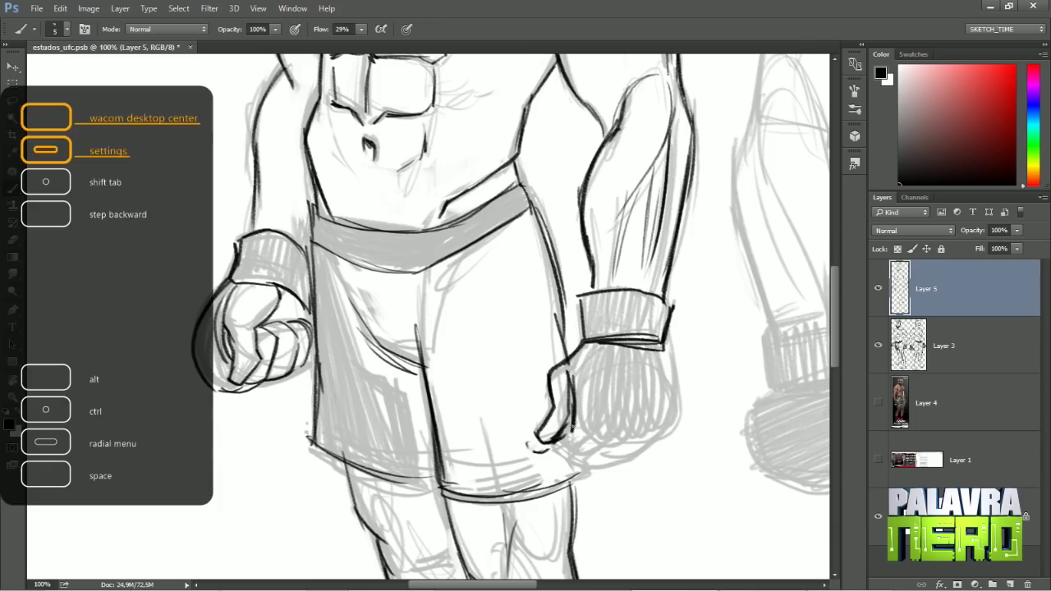
Ink the short-haired fighter's frowning brows, eyes, nose, lips, chin shadow and jawline over the faded sketch.
key(ctrl+minus)
scroll(472, 370, up, 5)
key(ctrl+plus)
key(ctrl+plus)
scroll(472, 369, up, 5)
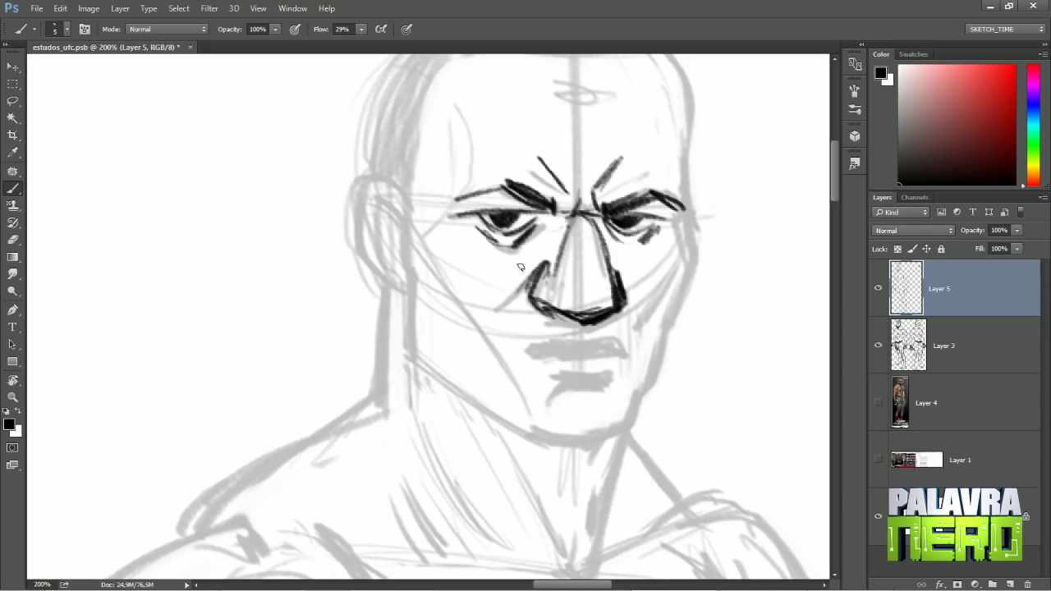
drag(611, 381, 538, 404)
drag(411, 270, 529, 426)
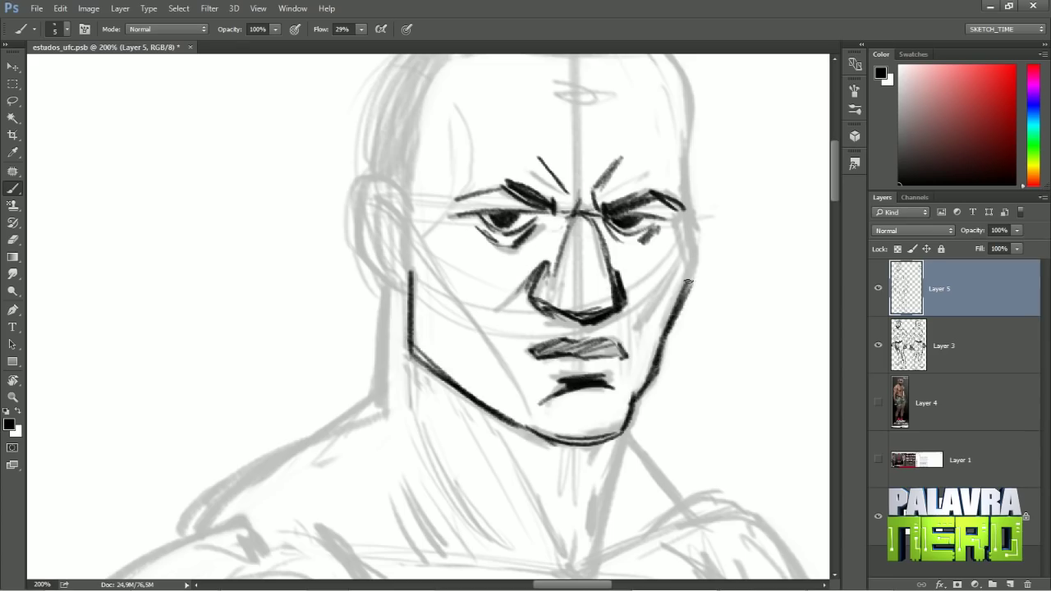
Ink the short-haired fighter's skull contour, cheek edge, ear and hairline.
scroll(681, 172, up, 3)
mouse_move(688, 282)
mouse_down()
mouse_move(688, 199)
mouse_move(458, 122)
mouse_move(353, 263)
mouse_up()
drag(353, 184, 377, 394)
drag(389, 263, 361, 366)
drag(427, 344, 513, 236)
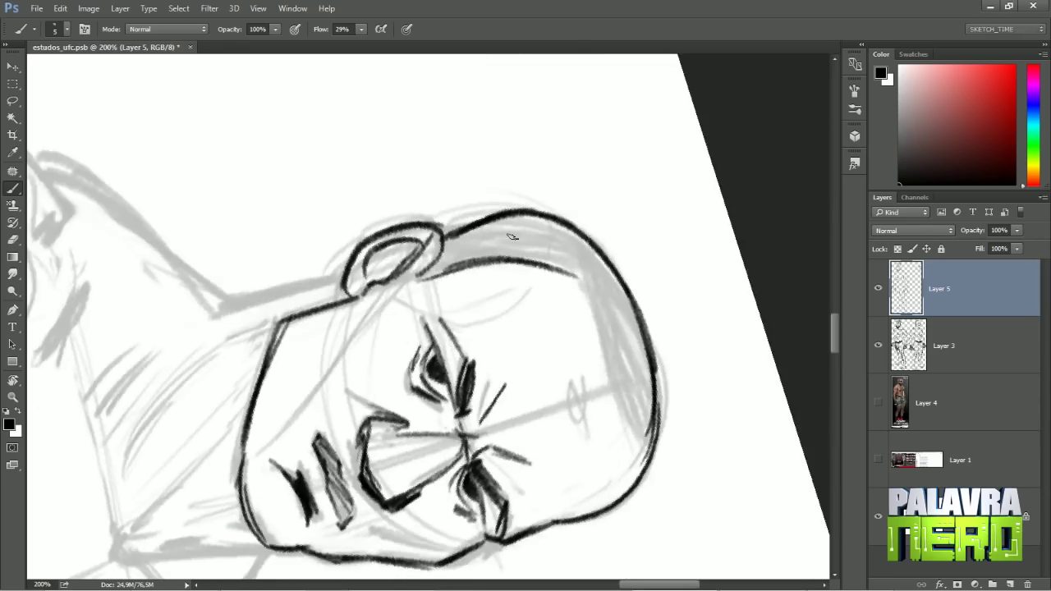
scroll(512, 236, down, 3)
Set the brush size to 7 px and ink the short-haired fighter's neck, throat tendons and trapezius lines.
mouse_move(287, 195)
mouse_down()
mouse_move(335, 368)
mouse_move(338, 323)
mouse_up()
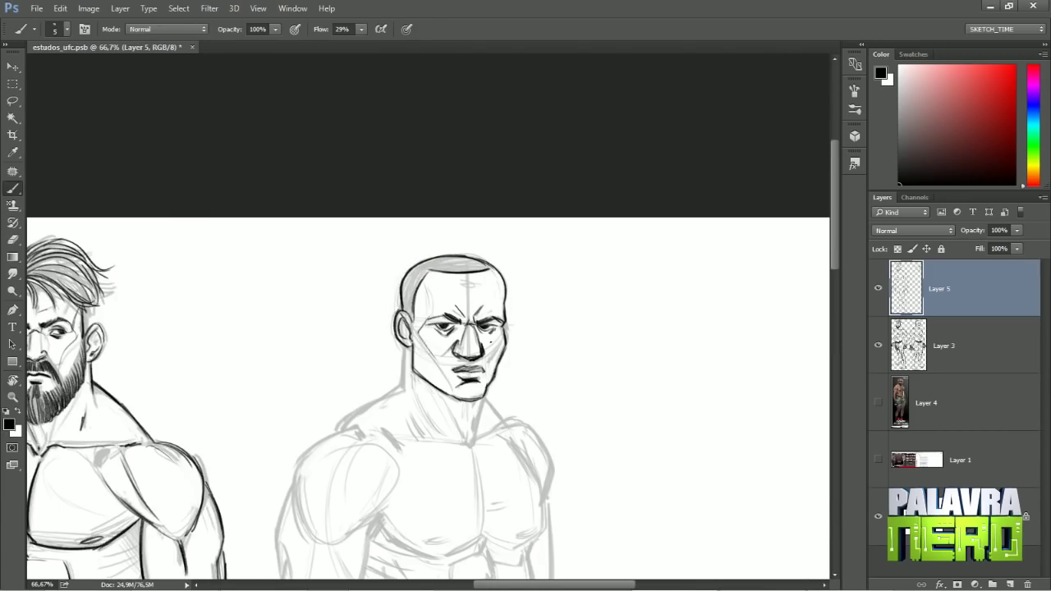
drag(493, 246, 361, 263)
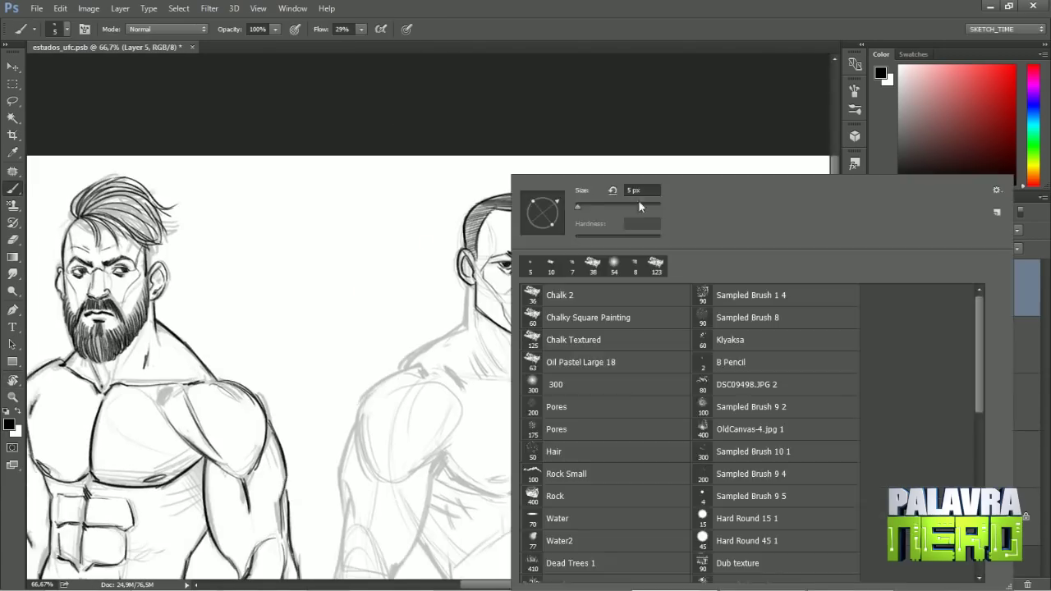
key(Escape)
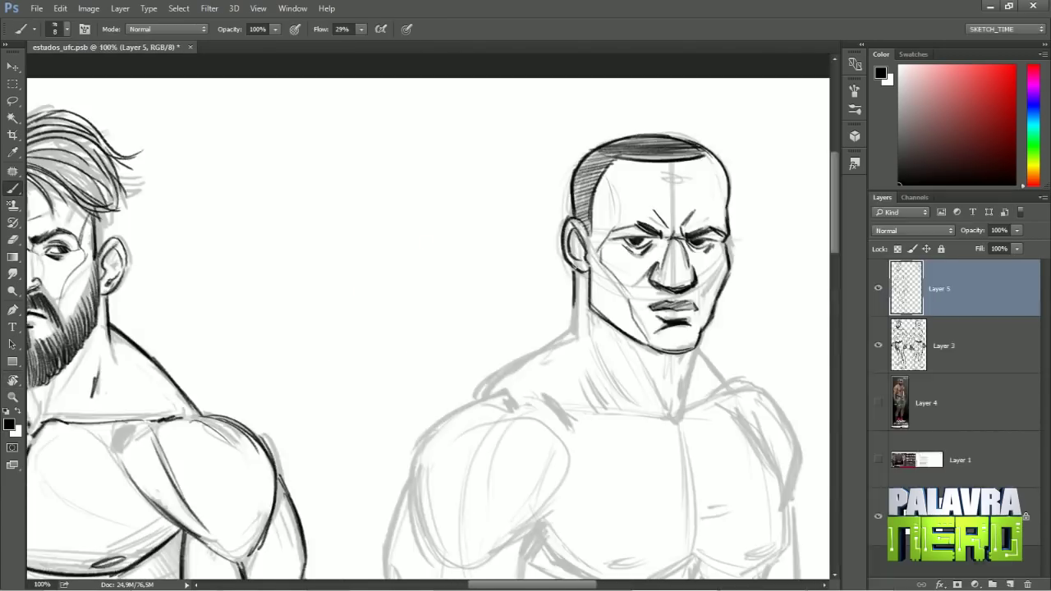
right_click(650, 201)
key(Return)
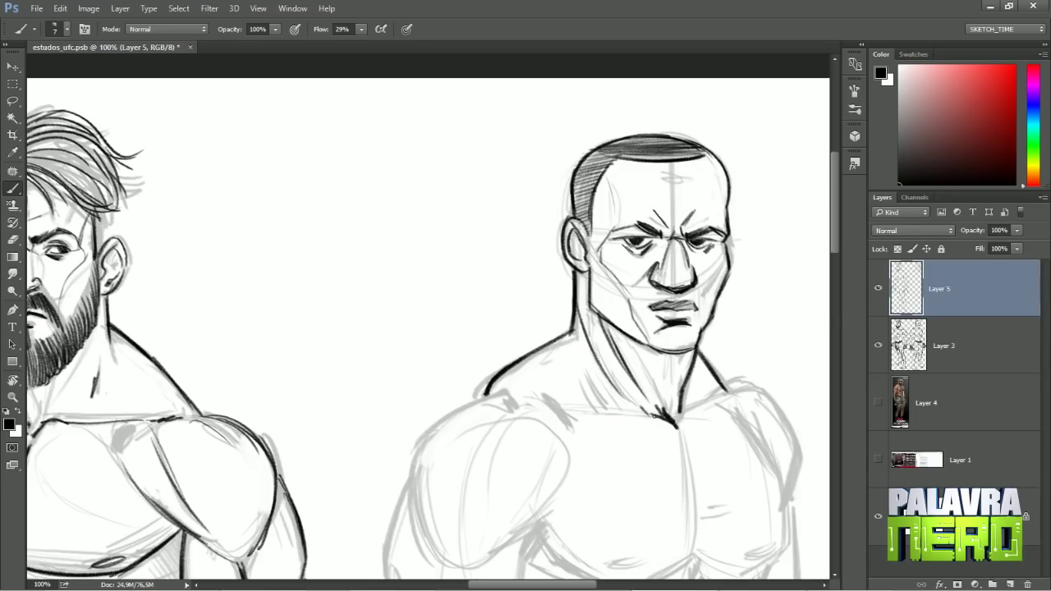
Ink the short-haired fighter's collarbones, both shoulders and the chest muscles.
scroll(426, 529, down, 3)
drag(434, 394, 493, 406)
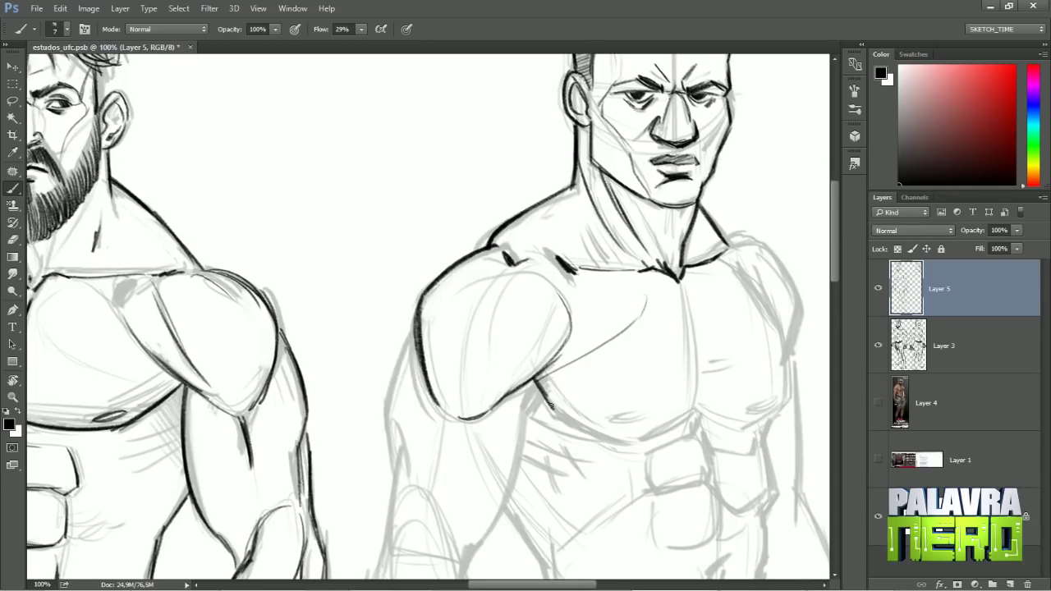
drag(780, 346, 742, 276)
drag(734, 238, 792, 336)
scroll(425, 214, down, 4)
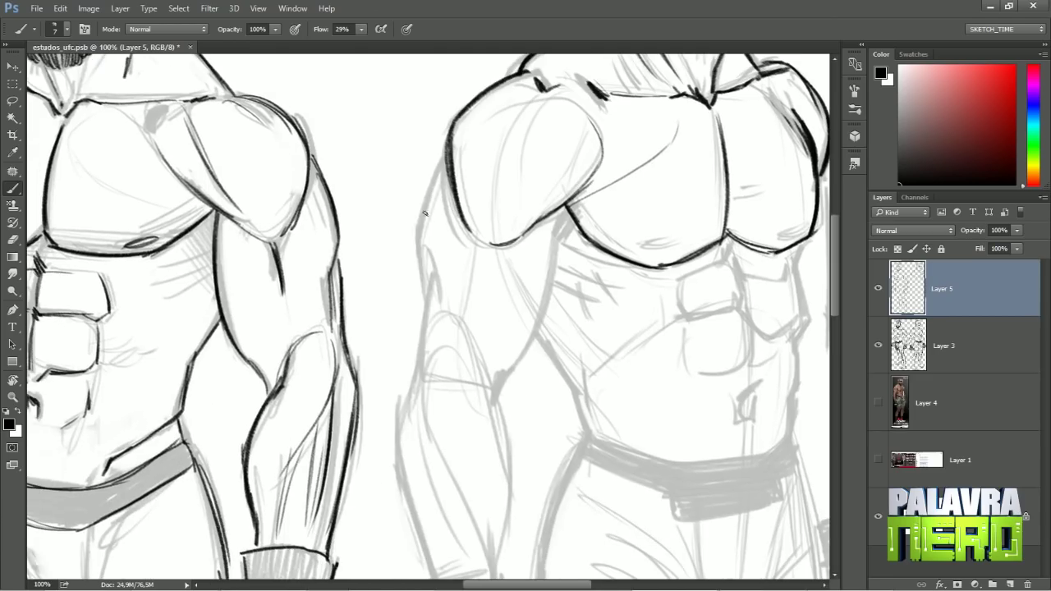
Ink the short-haired fighter's right upper arm, elbow and forearm muscles, and darken the armpit.
scroll(571, 207, down, 4)
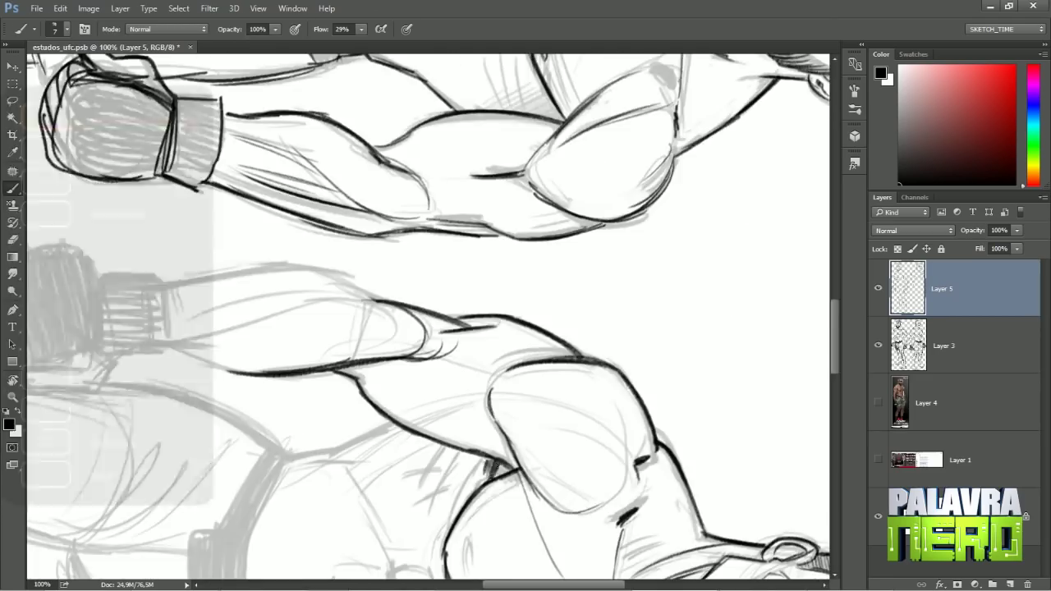
drag(427, 246, 447, 398)
drag(410, 226, 433, 420)
scroll(429, 317, up, 4)
scroll(429, 317, right, 6)
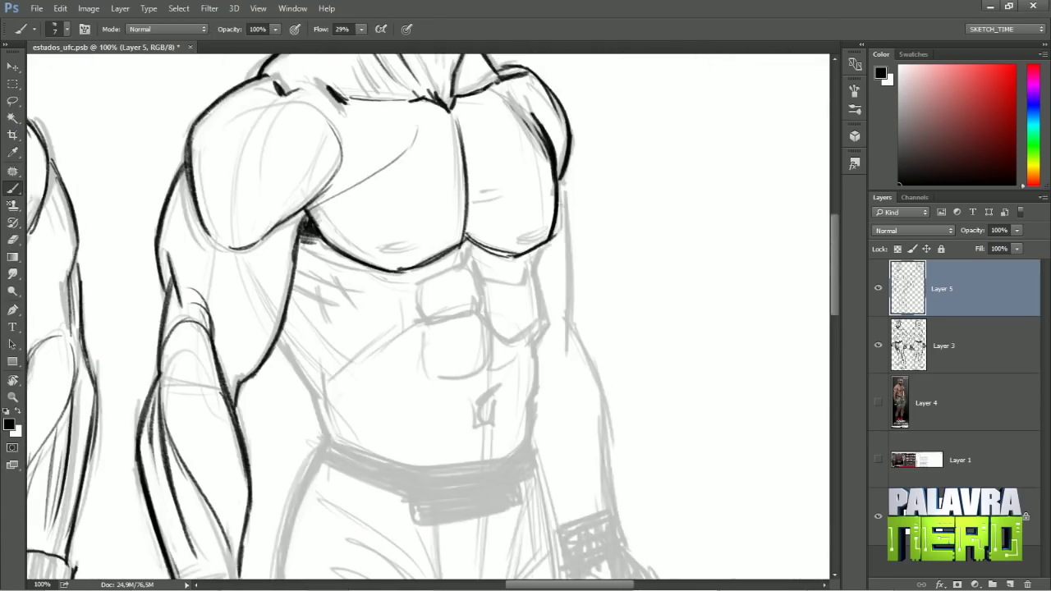
Ink the short-haired fighter's left arm, the sides of his torso, rib accents, abdominal muscles and navel.
drag(573, 317, 609, 513)
scroll(283, 279, down, 2)
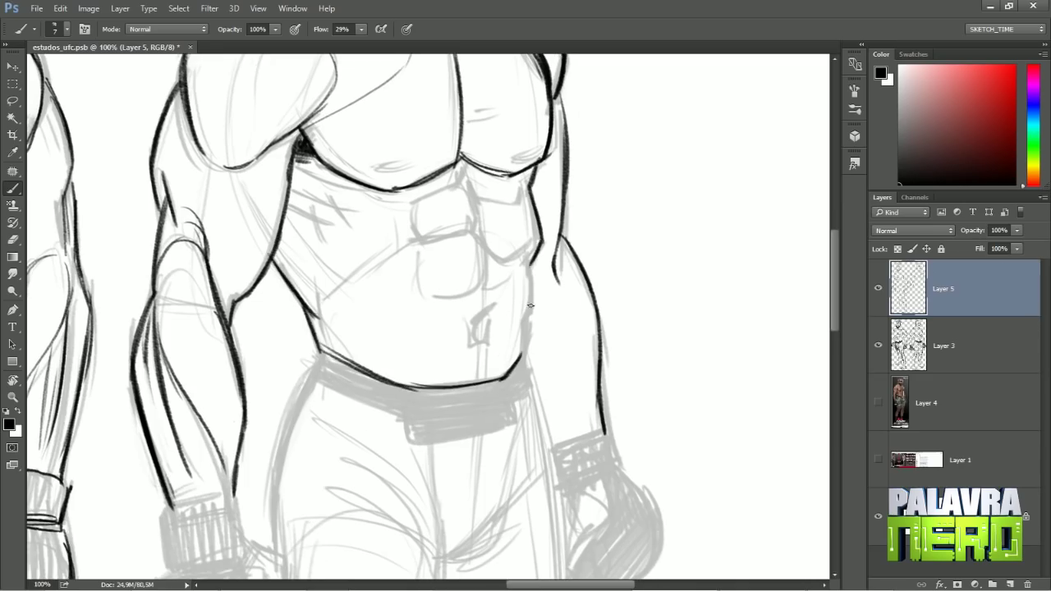
drag(416, 234, 480, 284)
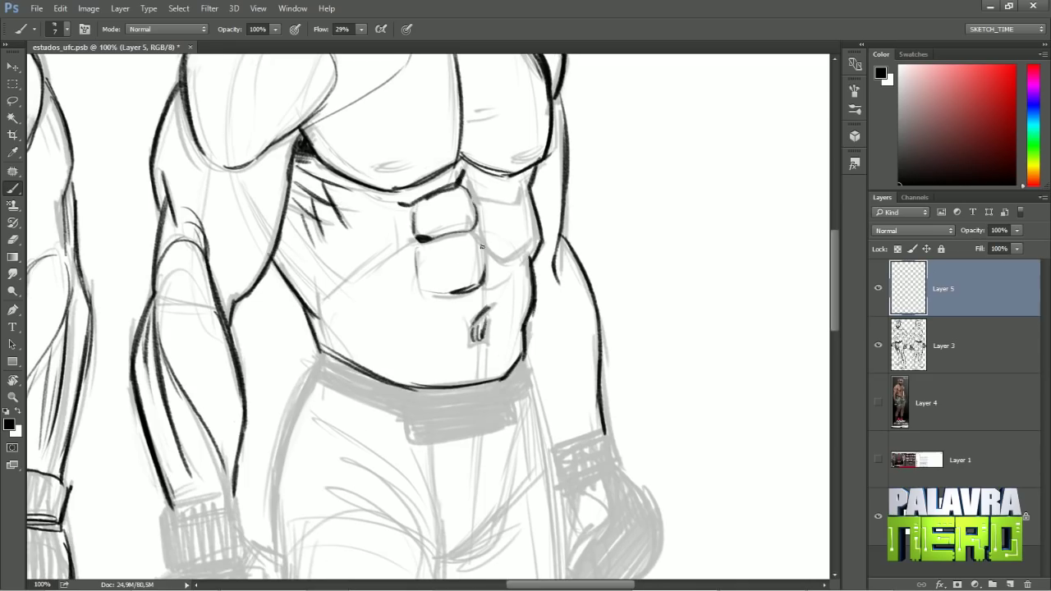
mouse_move(478, 234)
mouse_down()
mouse_move(525, 258)
mouse_move(517, 296)
mouse_up()
Outline the short-haired fighter's waistband and fill it with dense dark hatching.
scroll(492, 288, down, 3)
mouse_move(460, 271)
mouse_down()
mouse_move(442, 344)
mouse_move(312, 246)
mouse_up()
drag(301, 238, 325, 280)
drag(486, 251, 497, 292)
mouse_move(460, 280)
mouse_down()
mouse_move(394, 353)
mouse_move(419, 382)
mouse_up()
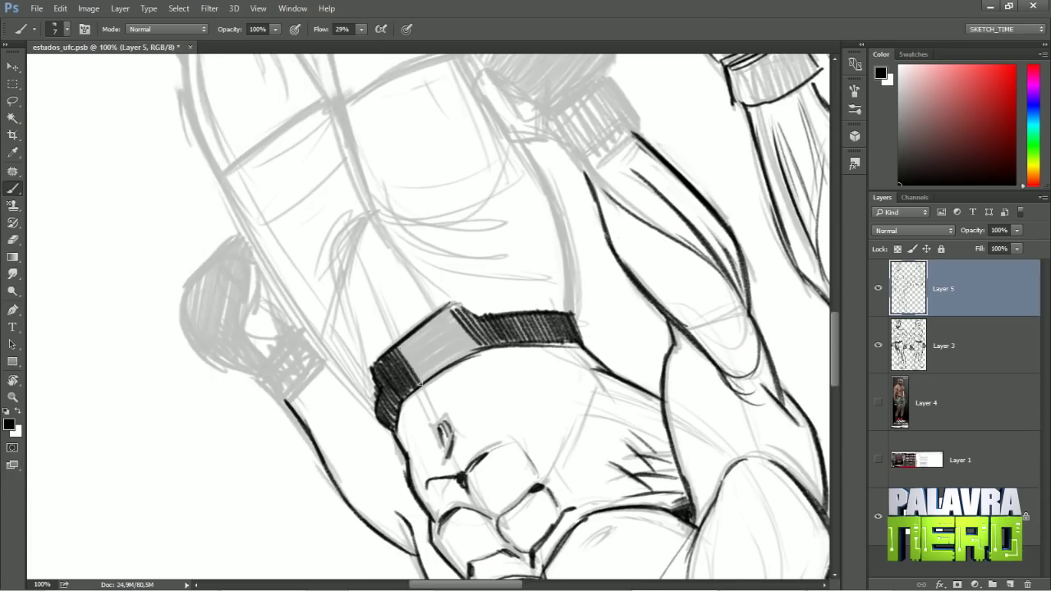
drag(443, 333, 430, 305)
Ink the short-haired fighter's wrist cuffs and gloves, and the fold lines around the crotch of his shorts.
key(ctrl+minus)
drag(371, 200, 420, 188)
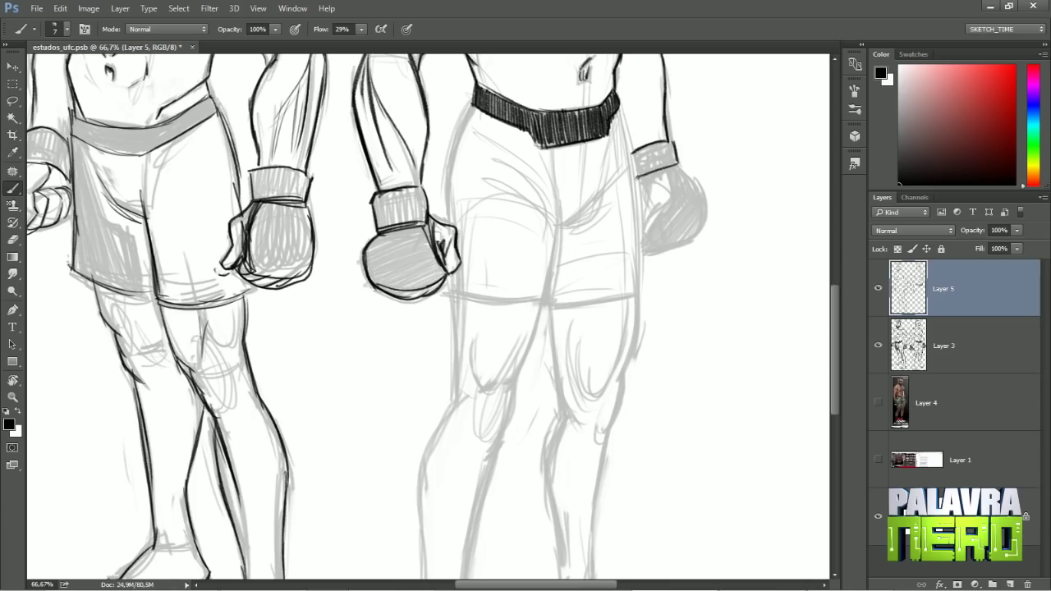
mouse_move(647, 176)
mouse_down()
mouse_move(703, 201)
mouse_move(683, 271)
mouse_up()
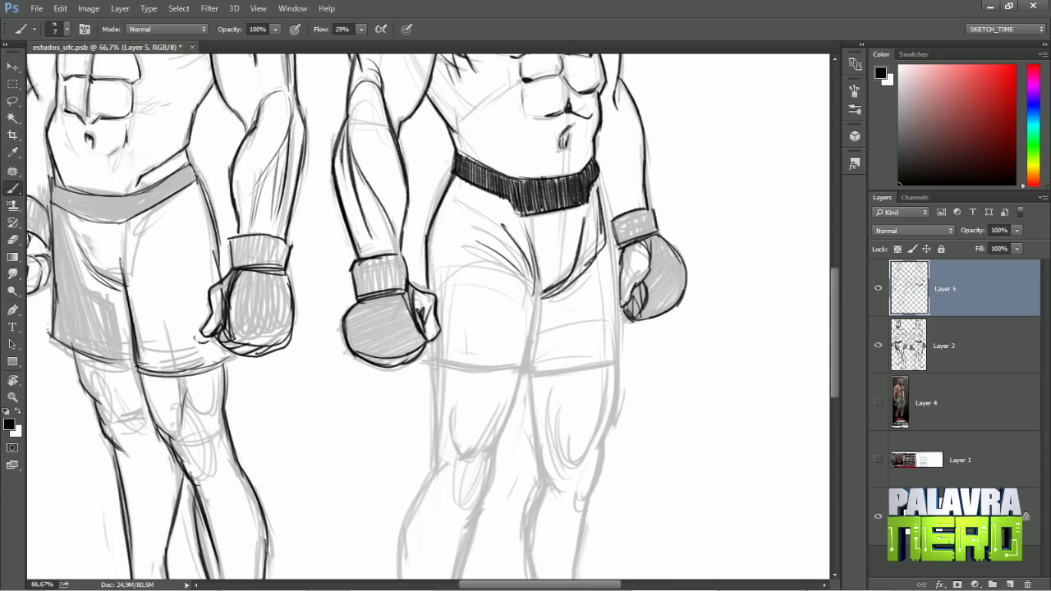
Ink the short-haired fighter's thighs, kneecap curves and lower legs down to the ankles.
drag(437, 427, 456, 273)
drag(459, 309, 415, 427)
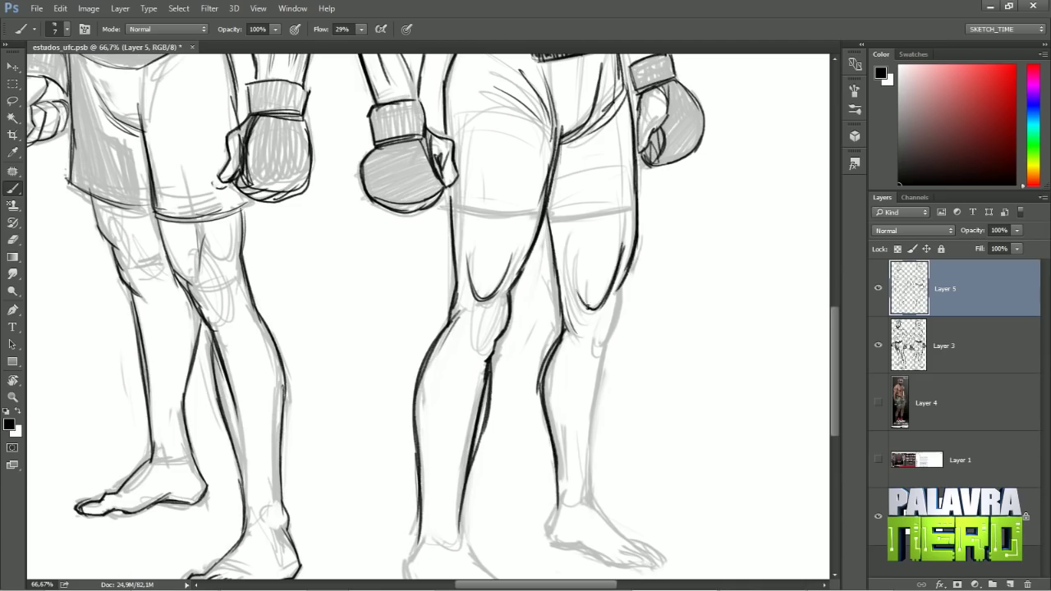
drag(597, 340, 593, 501)
key(r)
mouse_move(593, 501)
mouse_down()
mouse_move(533, 246)
mouse_move(516, 399)
mouse_up()
key(Escape)
drag(525, 525, 427, 345)
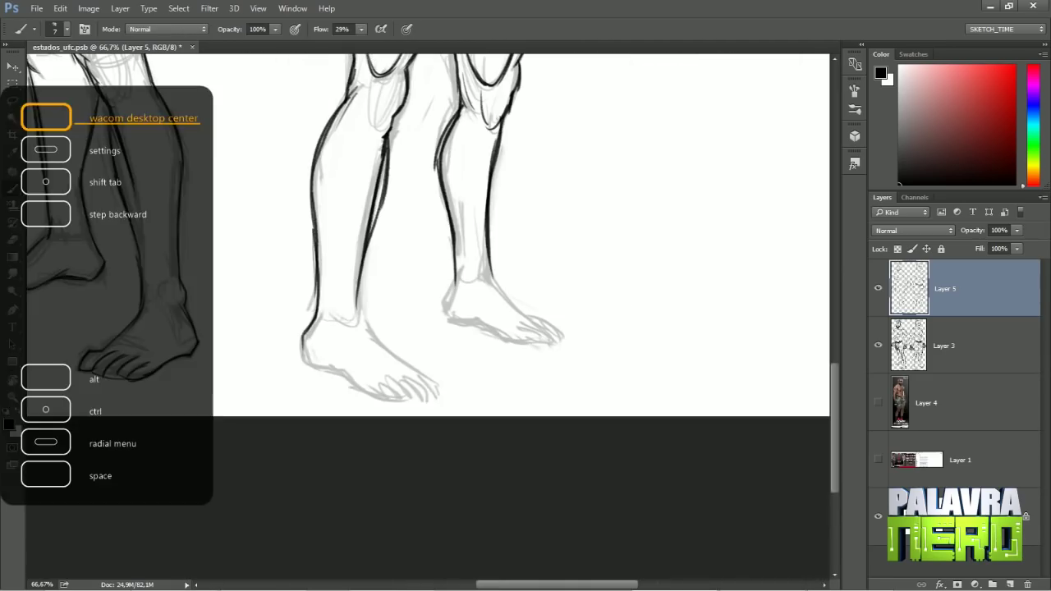
Ink both of the short-haired fighter's feet, including the heels, insteps and toes.
drag(305, 335, 353, 388)
drag(353, 388, 427, 395)
drag(359, 308, 435, 390)
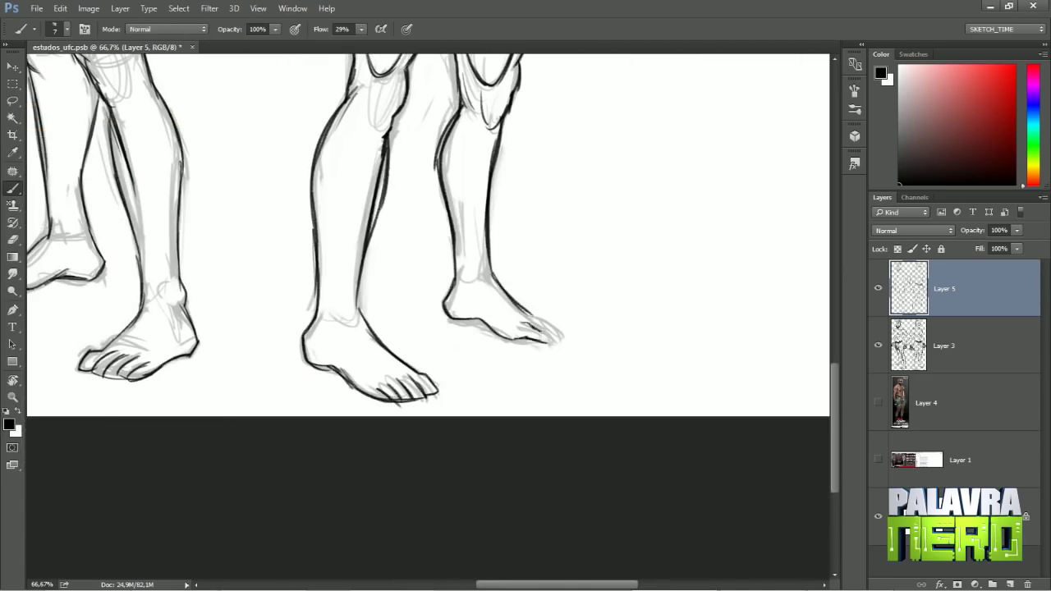
Ink the hem of the short-haired fighter's shorts and hide the rough sketch on Layer 3.
scroll(427, 316, up, 5)
key(ctrl+minus)
scroll(427, 316, up, 5)
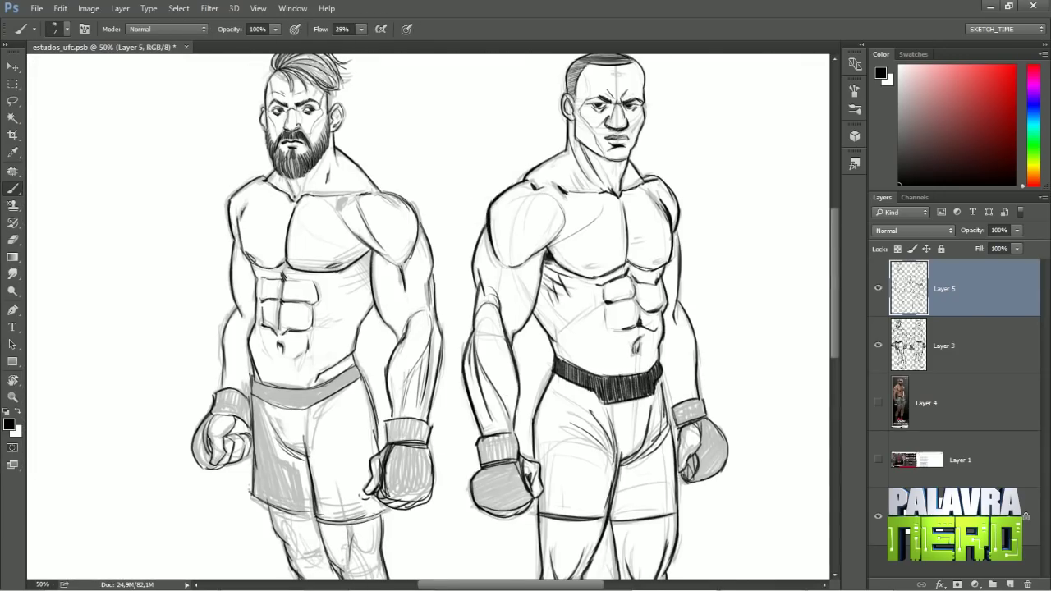
scroll(427, 316, down, 7)
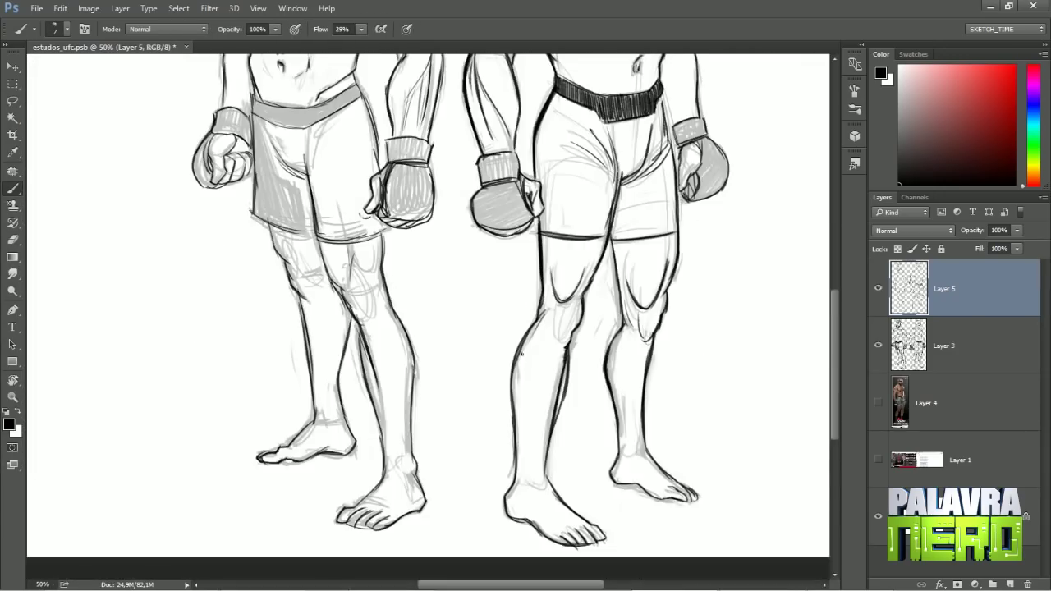
scroll(427, 316, up, 9)
scroll(427, 317, right, 2)
scroll(494, 232, down, 2)
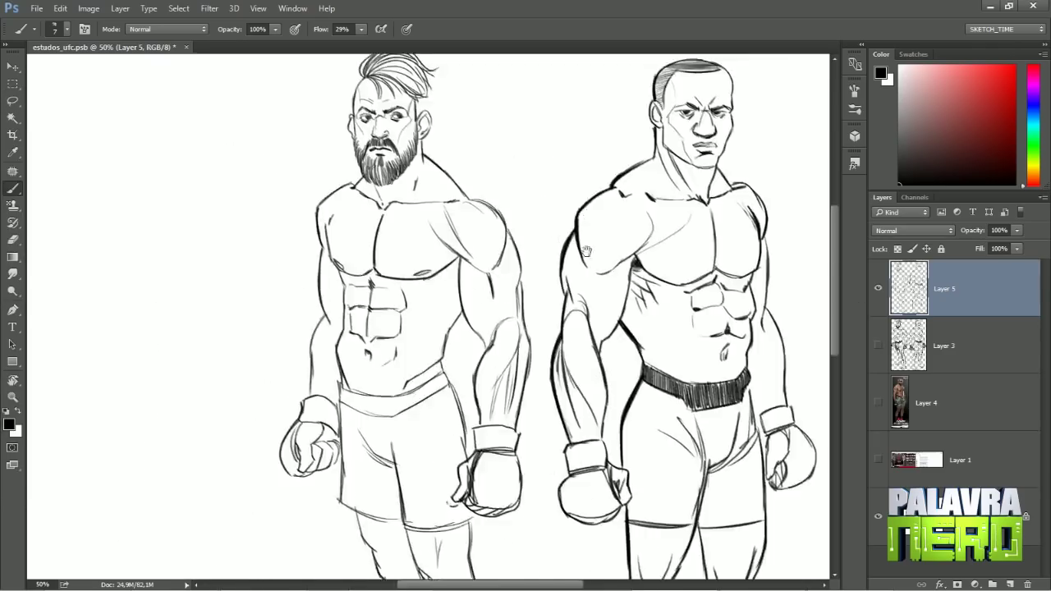
Thicken the outer contours of the bearded fighter's neck, shoulders, arms, waist and shorts.
key(ctrl+plus)
drag(436, 202, 534, 281)
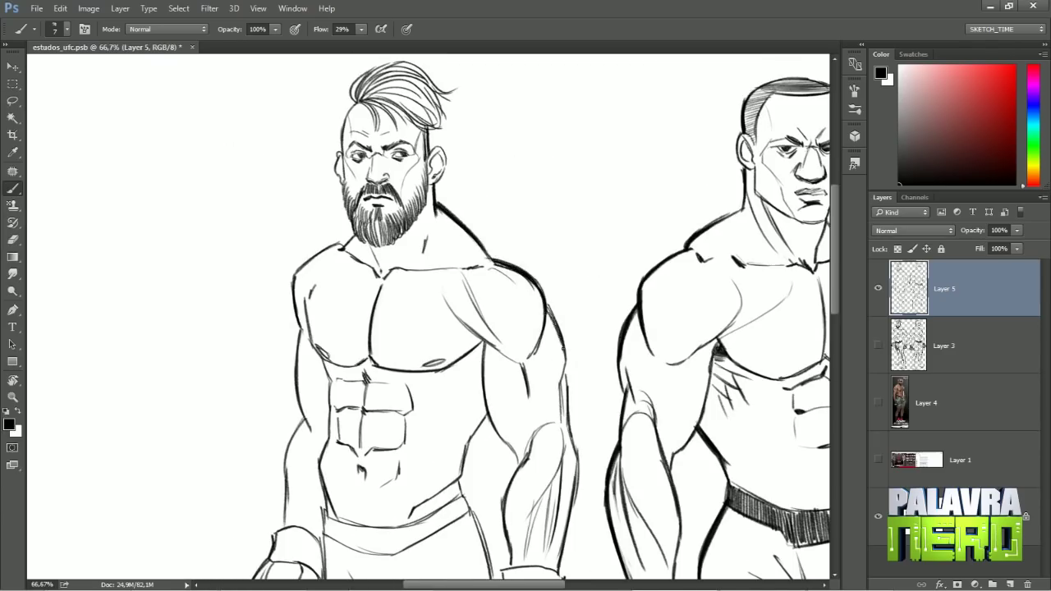
scroll(566, 417, down, 3)
scroll(465, 283, down, 3)
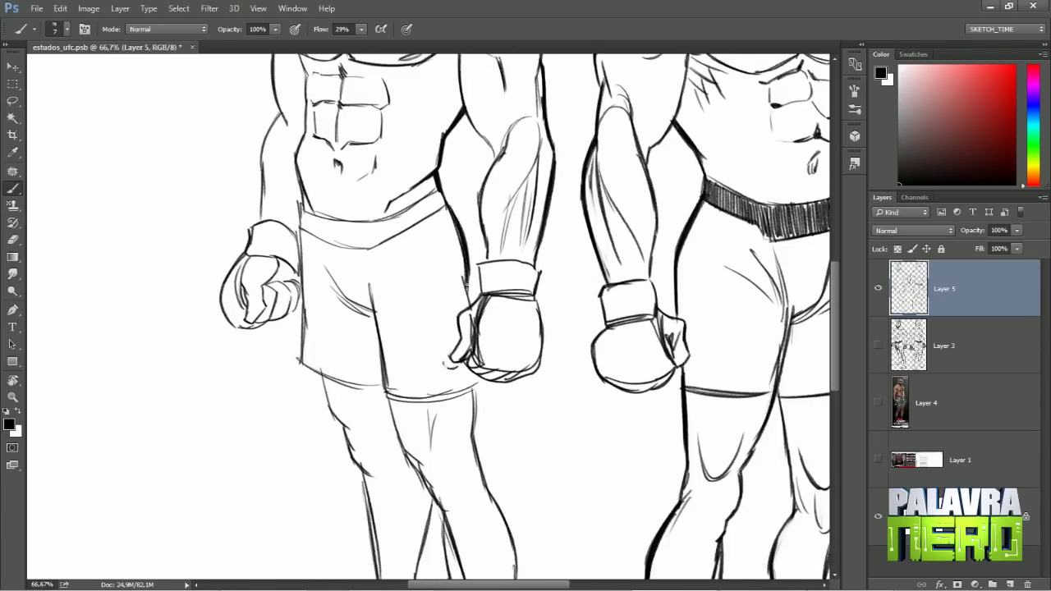
scroll(427, 317, up, 4)
scroll(349, 135, up, 3)
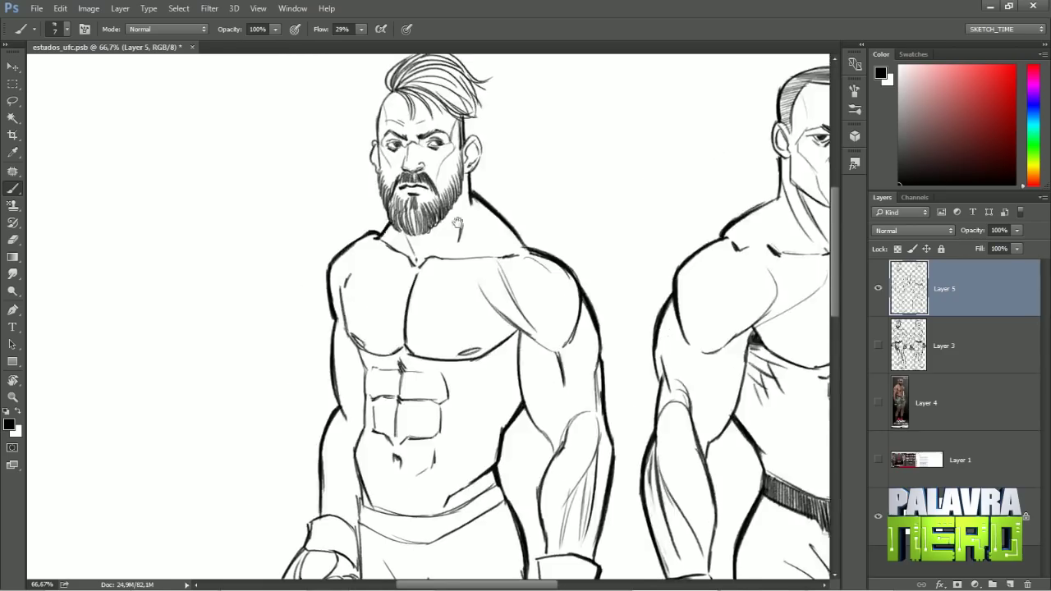
Thicken the outer contours of the bearded fighter's lower legs and feet.
key(r)
drag(563, 371, 561, 244)
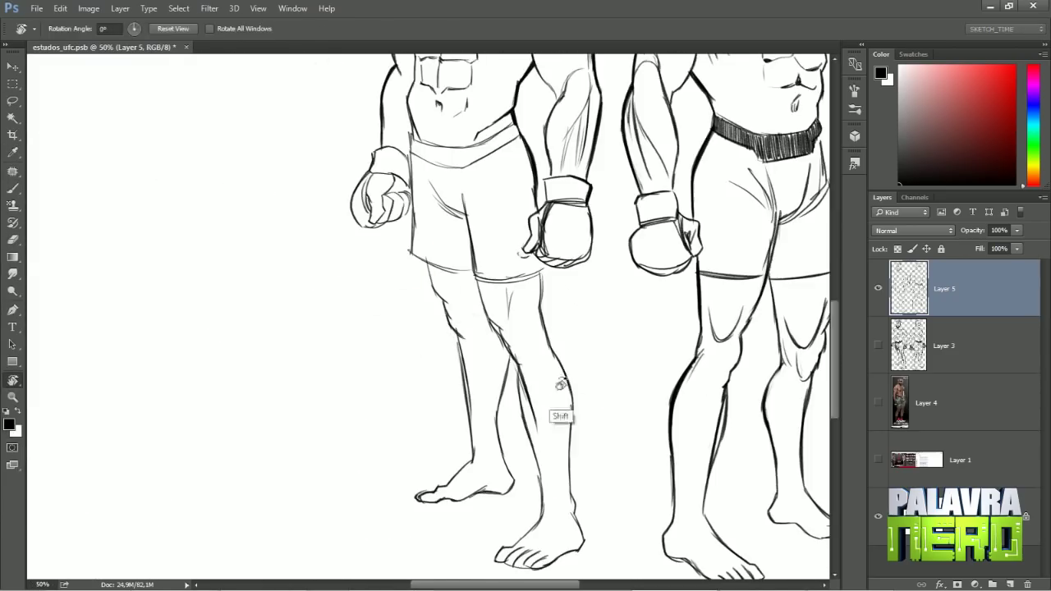
scroll(427, 316, down, 2)
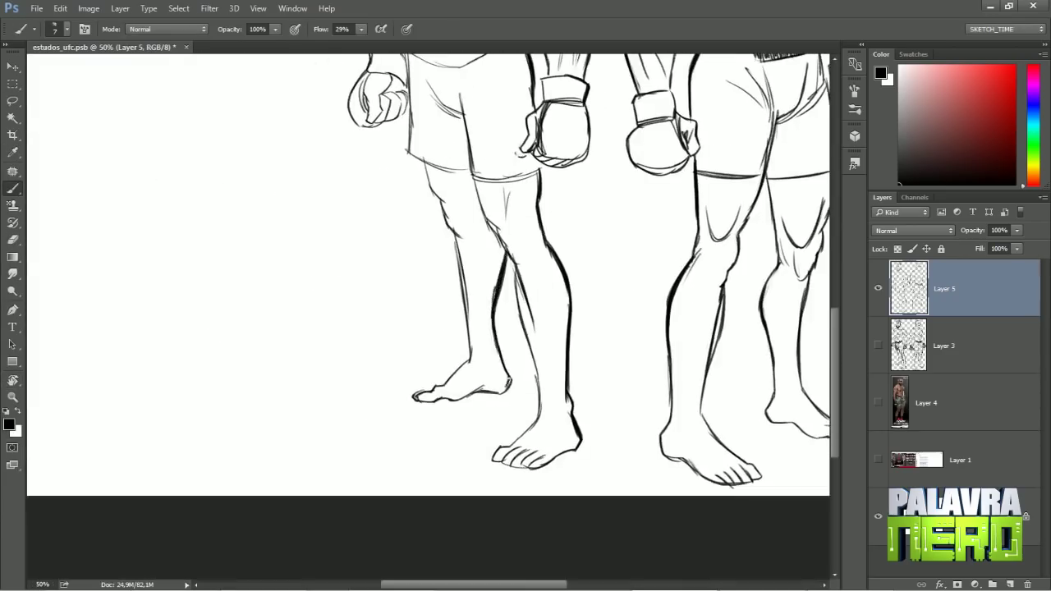
Thicken the outer contours of the short-haired fighter's shoulders, arms and torso.
key(ctrl+0)
key(ctrl+plus)
key(ctrl+plus)
scroll(427, 316, up, 2)
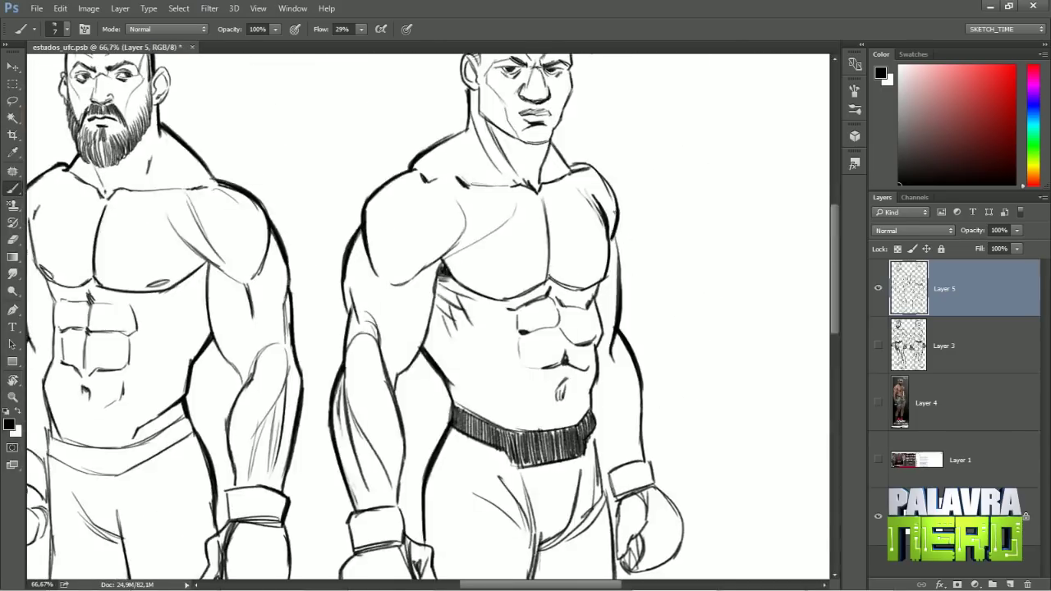
mouse_move(614, 212)
mouse_down()
mouse_move(509, 164)
mouse_move(460, 189)
mouse_move(404, 279)
mouse_up()
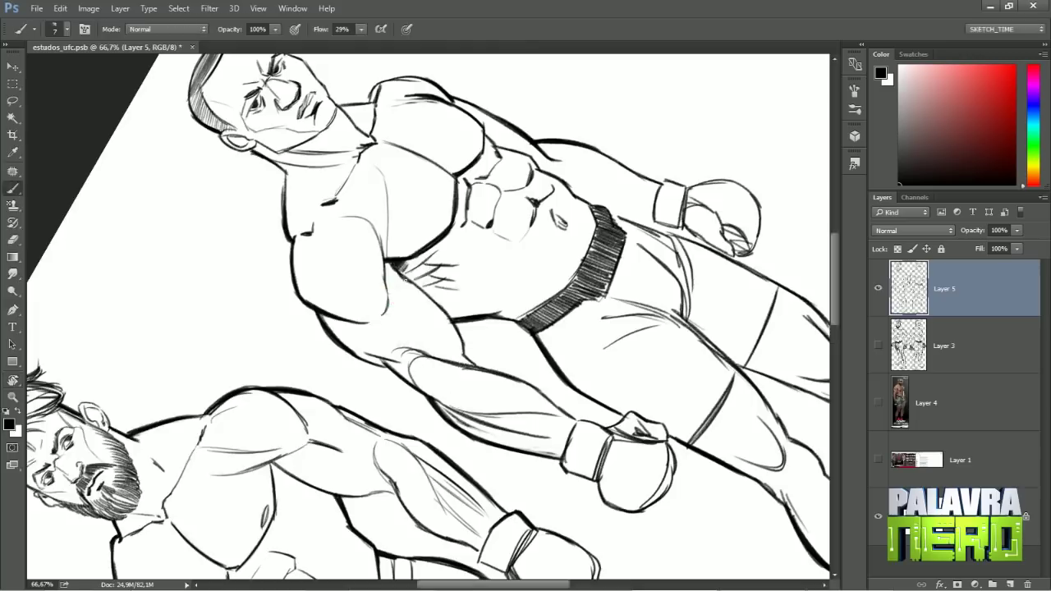
key(r)
key(ctrl+0)
key(Escape)
key(ctrl+plus)
key(ctrl+plus)
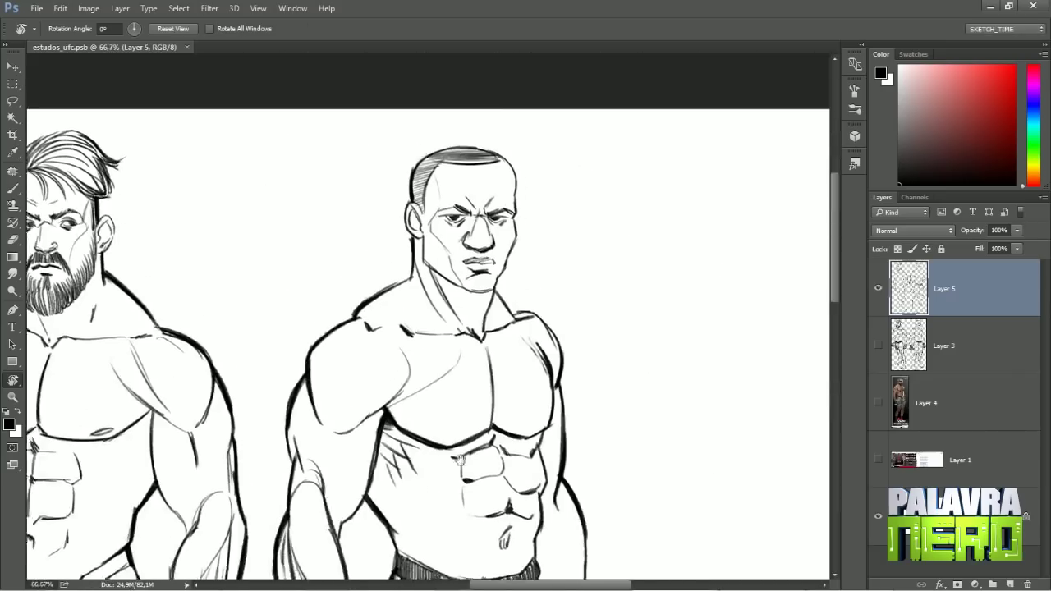
key(ctrl+0)
key(ctrl+plus)
key(ctrl+plus)
scroll(631, 212, up, 3)
key(e)
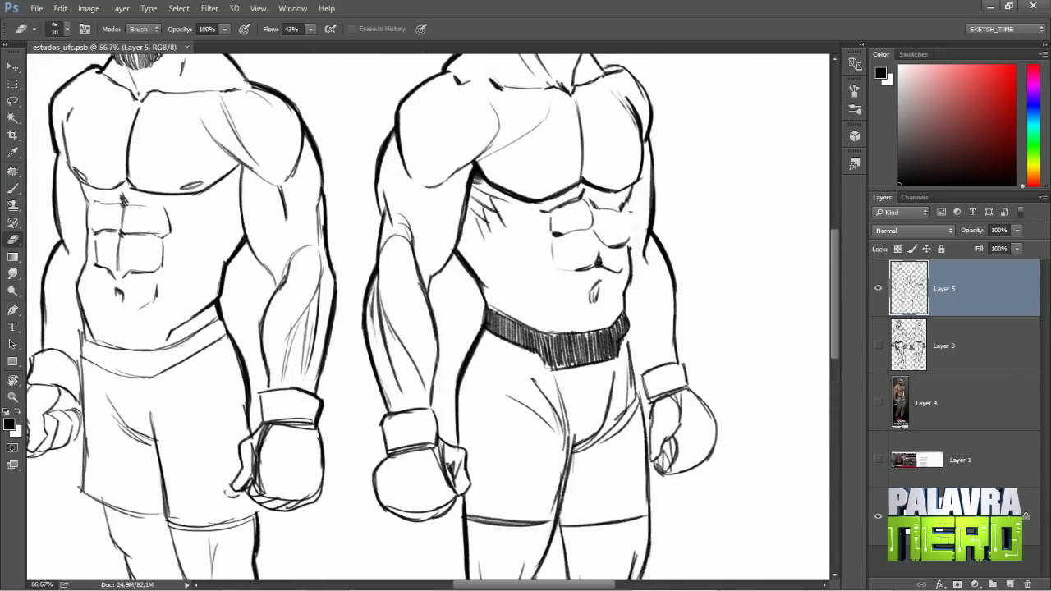
key(b)
key(ctrl+0)
key(ctrl+plus)
key(ctrl+plus)
key(ctrl+0)
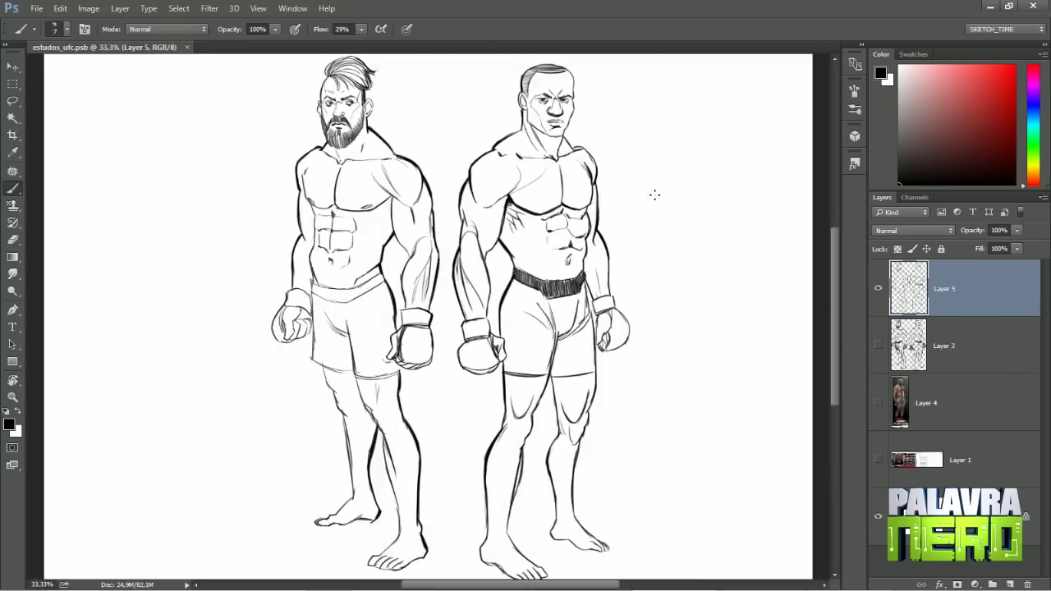
Block in the short-haired fighter's head, neck, torso and arms with flat dark brown on Layer 7, beneath the line art.
click(877, 460)
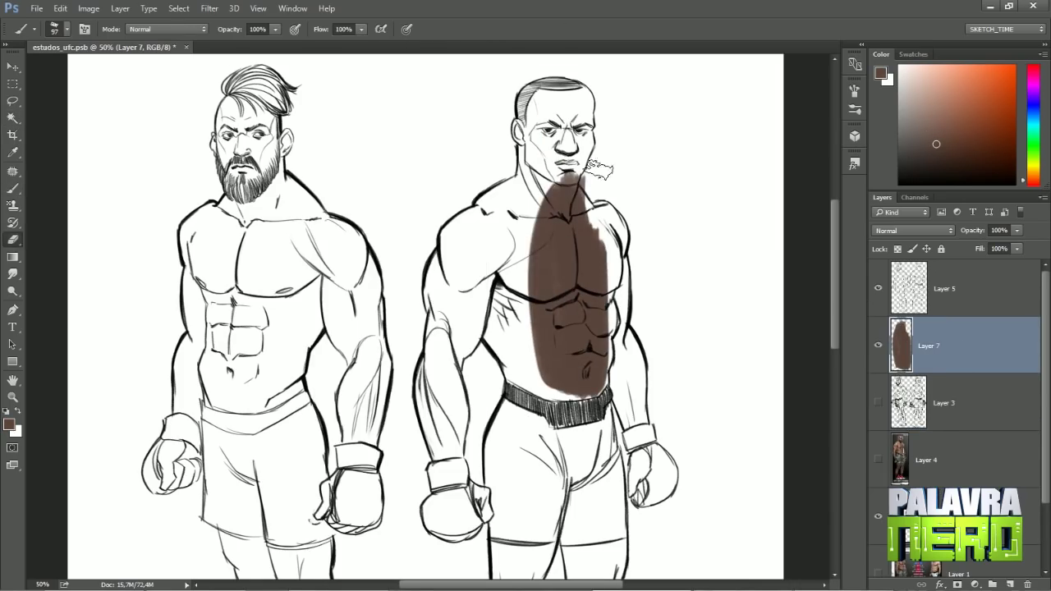
key(b)
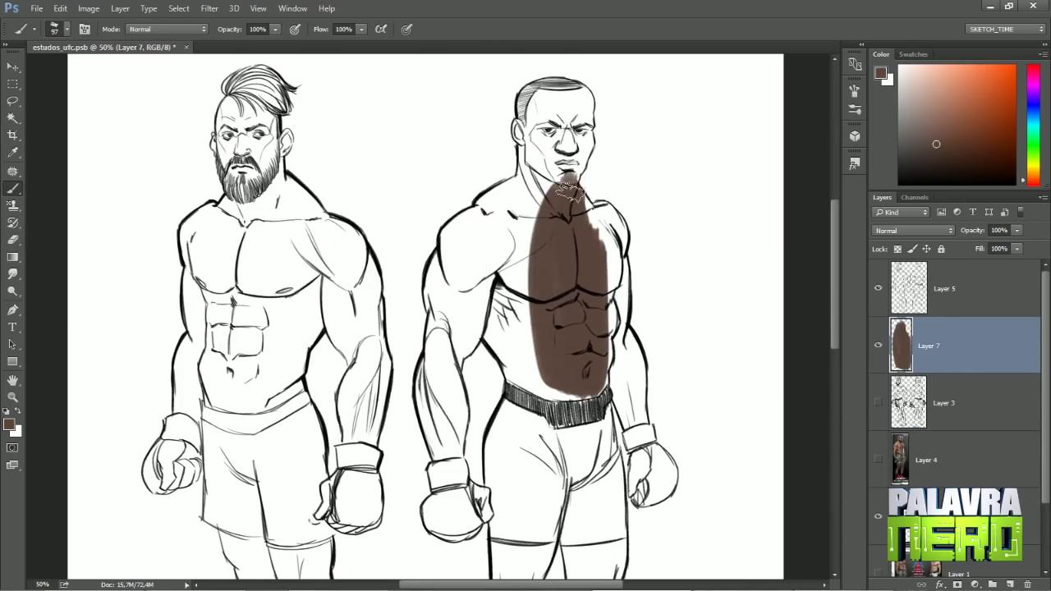
drag(558, 188, 468, 278)
mouse_move(524, 153)
mouse_down()
mouse_move(562, 99)
mouse_move(586, 144)
mouse_up()
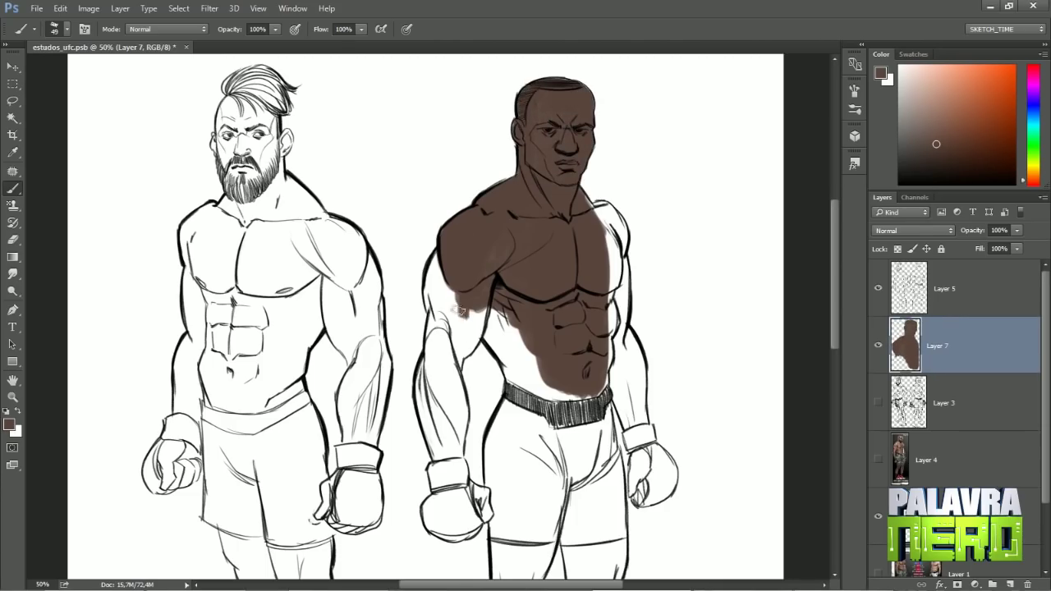
drag(462, 312, 473, 284)
mouse_move(440, 400)
mouse_down()
mouse_move(433, 459)
mouse_move(450, 383)
mouse_move(574, 402)
mouse_move(641, 448)
mouse_move(600, 208)
mouse_up()
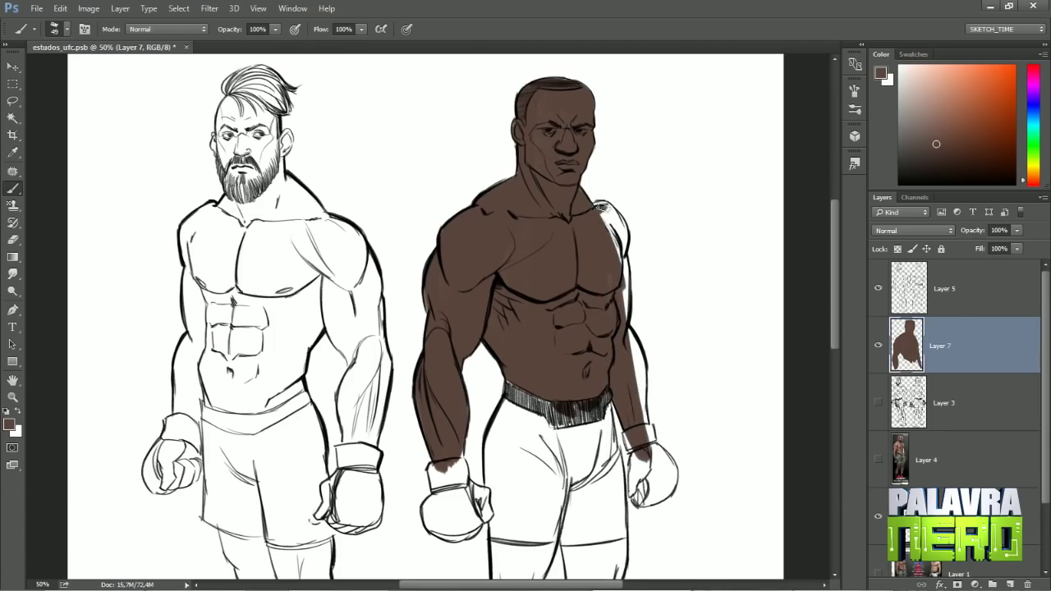
Extend the flat dark brown base over the short-haired fighter's thighs, lower legs and feet.
scroll(636, 419, down, 4)
drag(516, 263, 502, 509)
scroll(502, 509, down, 5)
drag(514, 316, 548, 466)
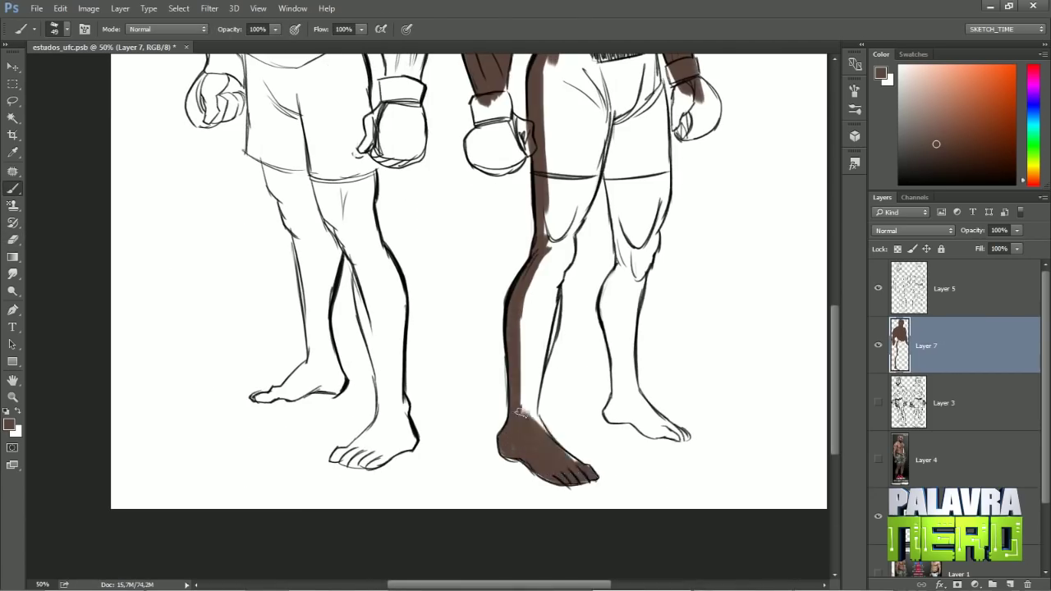
mouse_move(519, 413)
mouse_down()
mouse_move(541, 238)
mouse_move(569, 205)
mouse_move(575, 94)
mouse_move(624, 261)
mouse_move(622, 400)
mouse_up()
drag(623, 401, 637, 251)
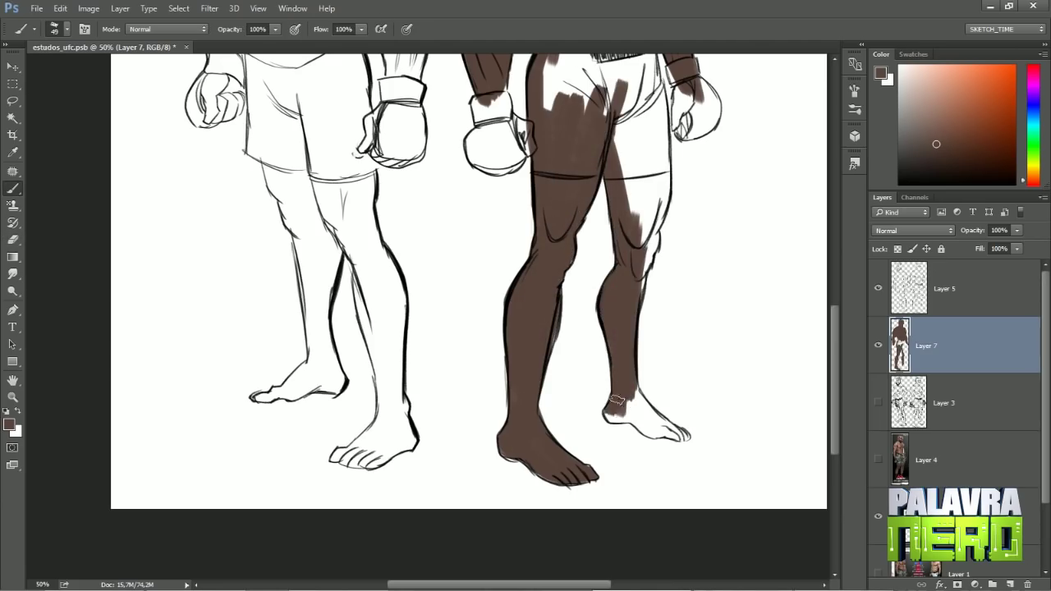
drag(616, 399, 624, 414)
Fill the rest of the short-haired fighter's shorts and both gloved hands with the flat dark brown base.
scroll(624, 414, up, 5)
mouse_move(530, 311)
mouse_down()
mouse_move(574, 205)
mouse_move(626, 413)
mouse_up()
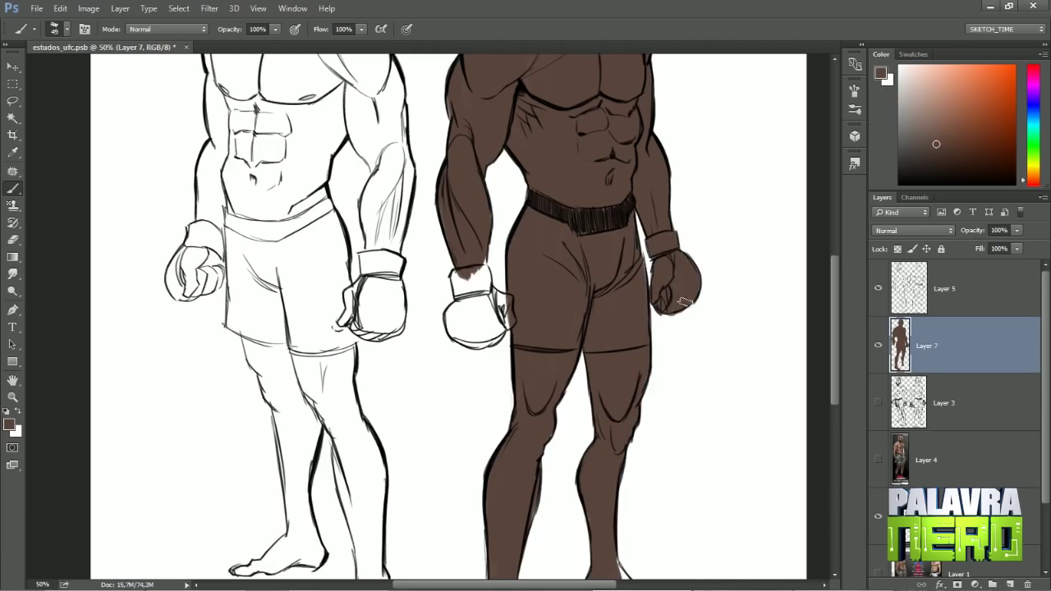
drag(468, 316, 462, 272)
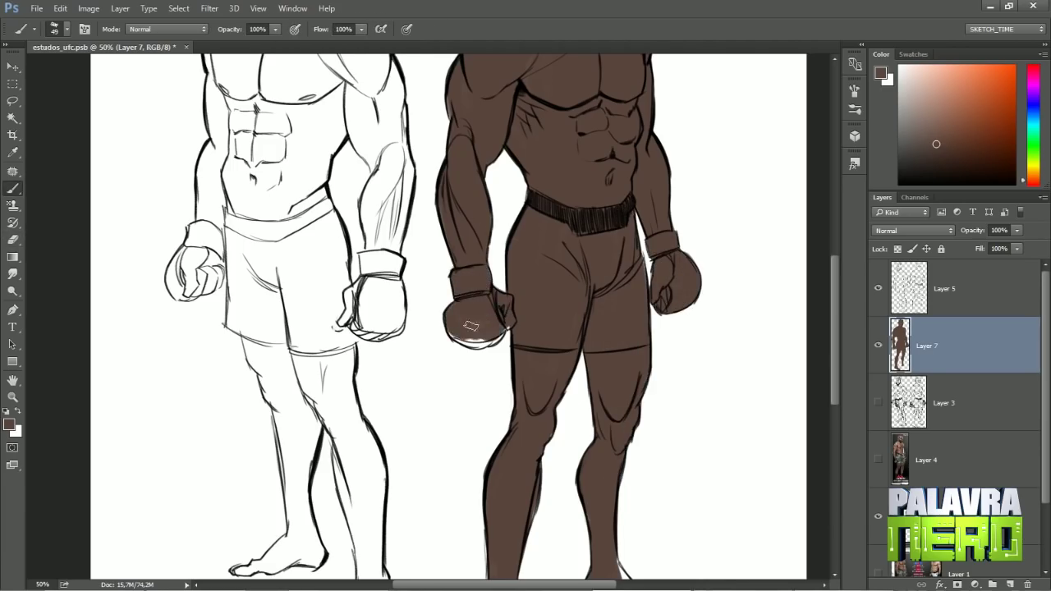
scroll(499, 328, down, 2)
scroll(541, 456, up, 3)
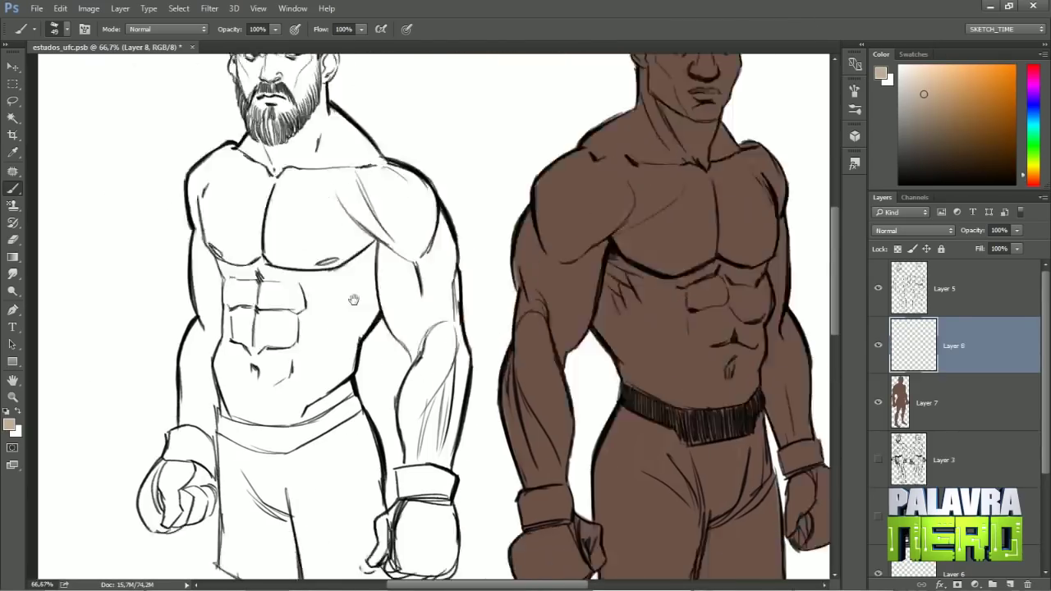
Block in the bearded fighter's chest, abdomen and neck with flat beige on Layer 8.
drag(361, 214, 345, 410)
drag(312, 213, 345, 444)
mouse_move(247, 345)
mouse_down()
mouse_move(246, 247)
mouse_move(271, 189)
mouse_up()
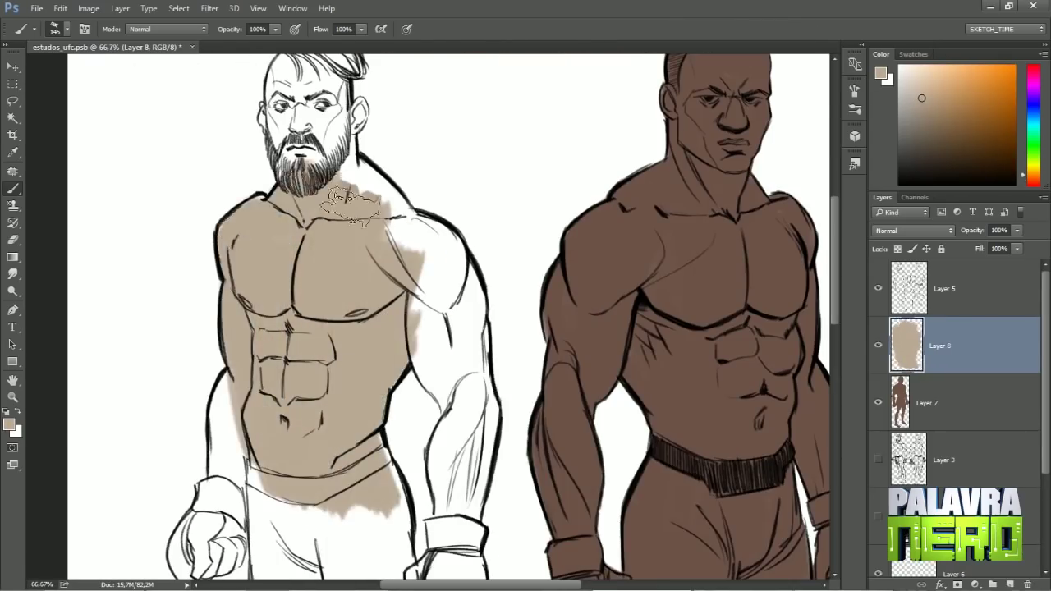
mouse_move(233, 438)
mouse_down()
mouse_move(295, 220)
mouse_move(345, 386)
mouse_move(316, 144)
mouse_up()
mouse_move(361, 180)
mouse_down()
mouse_move(378, 394)
mouse_move(337, 475)
mouse_move(361, 443)
mouse_up()
mouse_move(411, 172)
mouse_down()
mouse_move(402, 230)
mouse_move(476, 509)
mouse_move(371, 160)
mouse_up()
Extend the flat beige base over the bearded fighter's arms, shorts, legs and feet.
scroll(371, 161, down, 3)
mouse_move(410, 287)
mouse_down()
mouse_move(493, 353)
mouse_move(509, 328)
mouse_up()
scroll(509, 328, up, 5)
mouse_move(410, 262)
mouse_down()
mouse_move(468, 411)
mouse_move(503, 355)
mouse_move(492, 213)
mouse_move(517, 156)
mouse_move(509, 90)
mouse_up()
scroll(509, 91, up, 3)
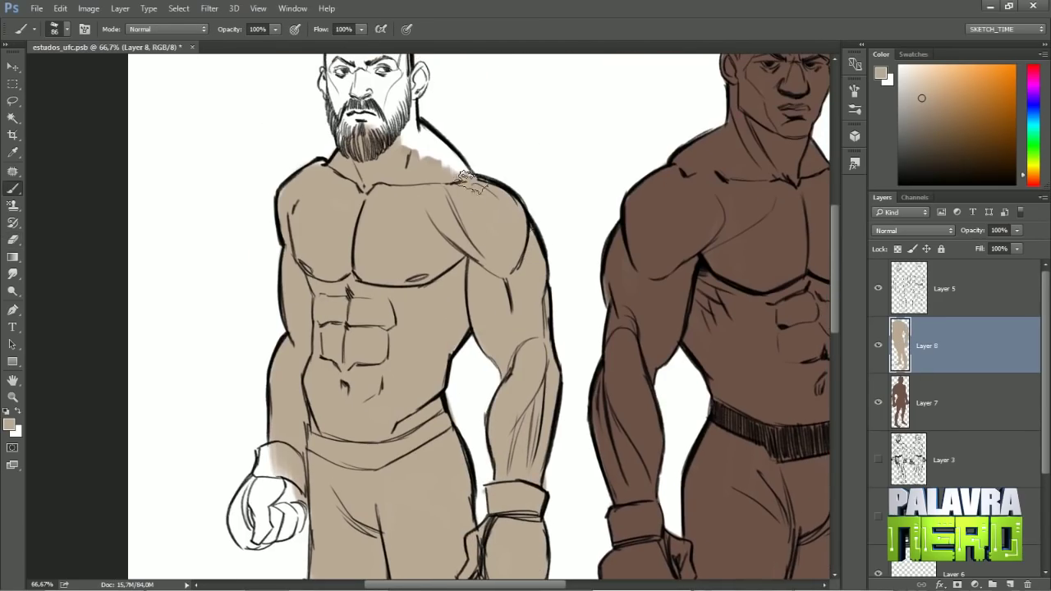
Fill the bearded fighter's remaining glove, neck edge, face and hair with flat beige, using a smaller brush for the head.
drag(263, 460, 262, 526)
scroll(410, 329, up, 3)
mouse_move(443, 328)
mouse_down()
mouse_move(386, 213)
mouse_move(345, 344)
mouse_up()
right_click(394, 175)
drag(492, 206, 474, 206)
key(Return)
drag(345, 168, 401, 197)
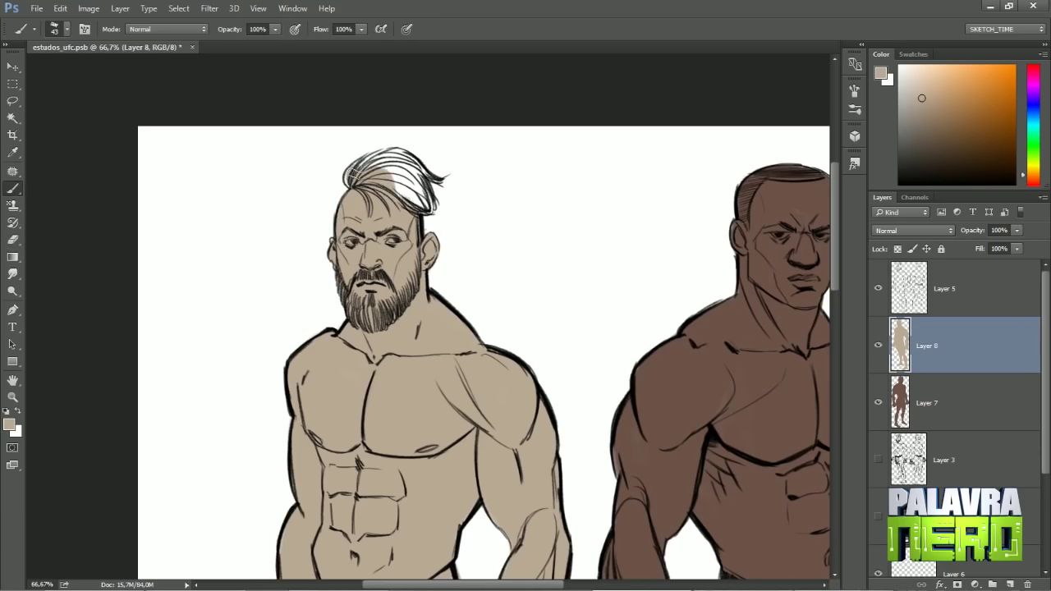
Paint the short-haired fighter's shorts dark green on a new layer clipped to his brown base.
key(ctrl+minus)
key(ctrl+minus)
key(d)
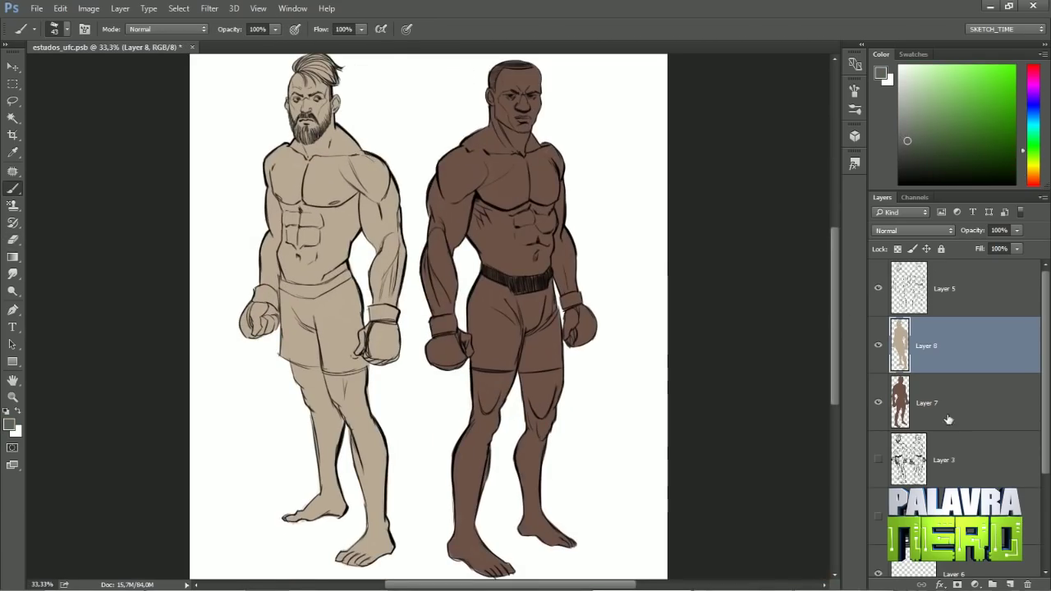
drag(427, 312, 493, 246)
right_click(969, 400)
click(821, 345)
mouse_move(402, 378)
mouse_down()
mouse_move(416, 408)
mouse_move(426, 371)
mouse_up()
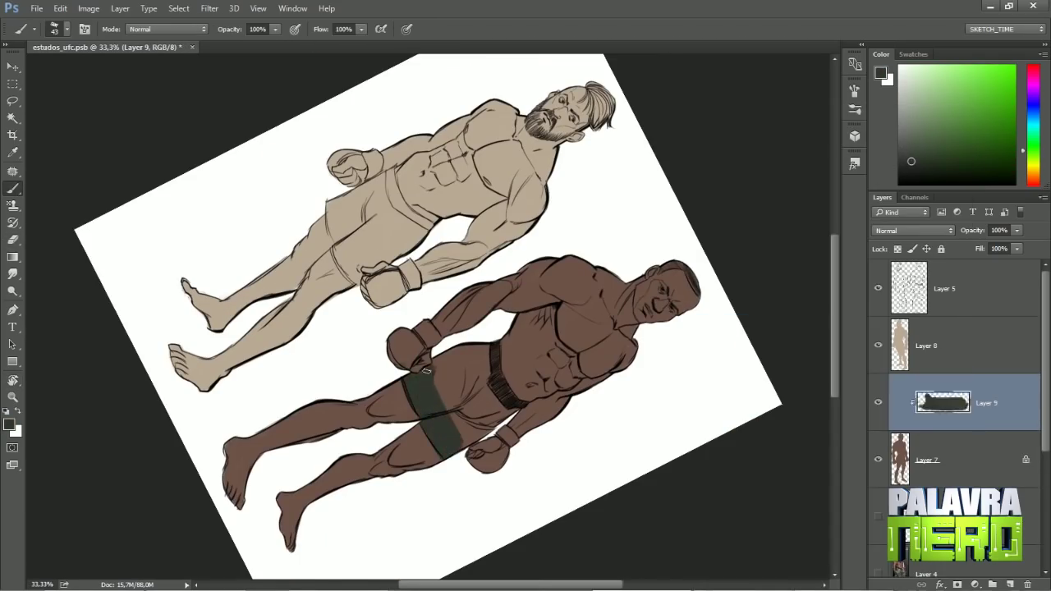
key(r)
key(Escape)
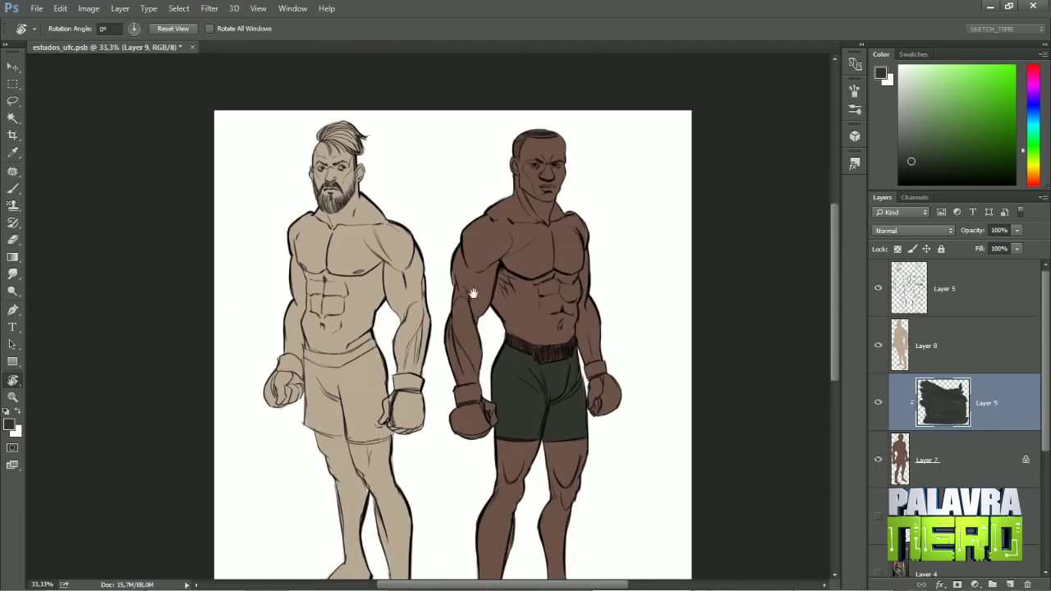
Paint the short-haired fighter's gloves and waistband near-black on another clipped layer, leaving his fingers bare.
key(b)
key(ctrl+shift+alt+n)
drag(456, 386, 481, 388)
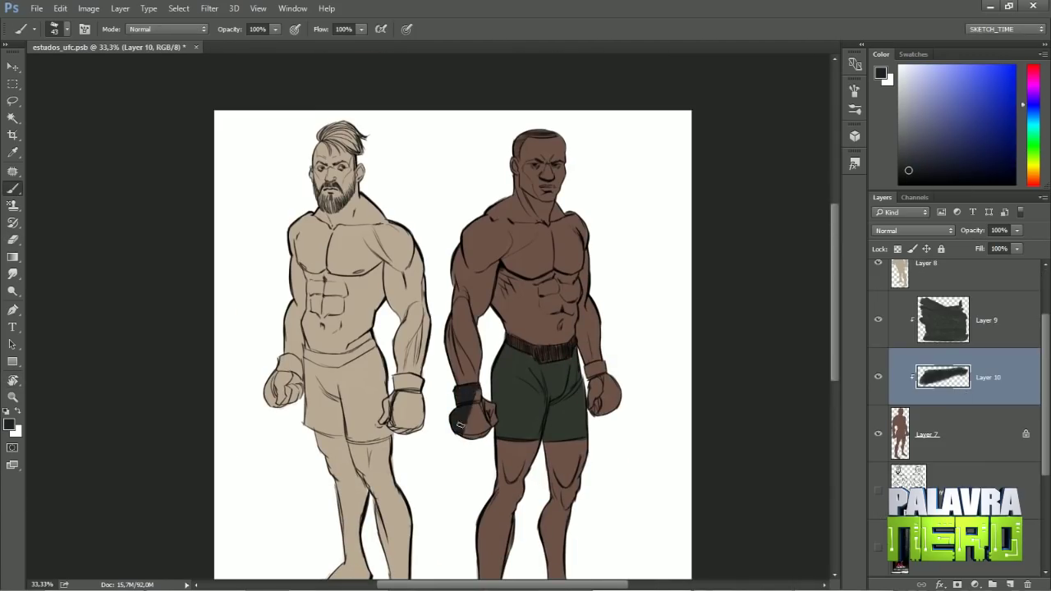
drag(460, 425, 474, 396)
drag(509, 347, 575, 343)
key(e)
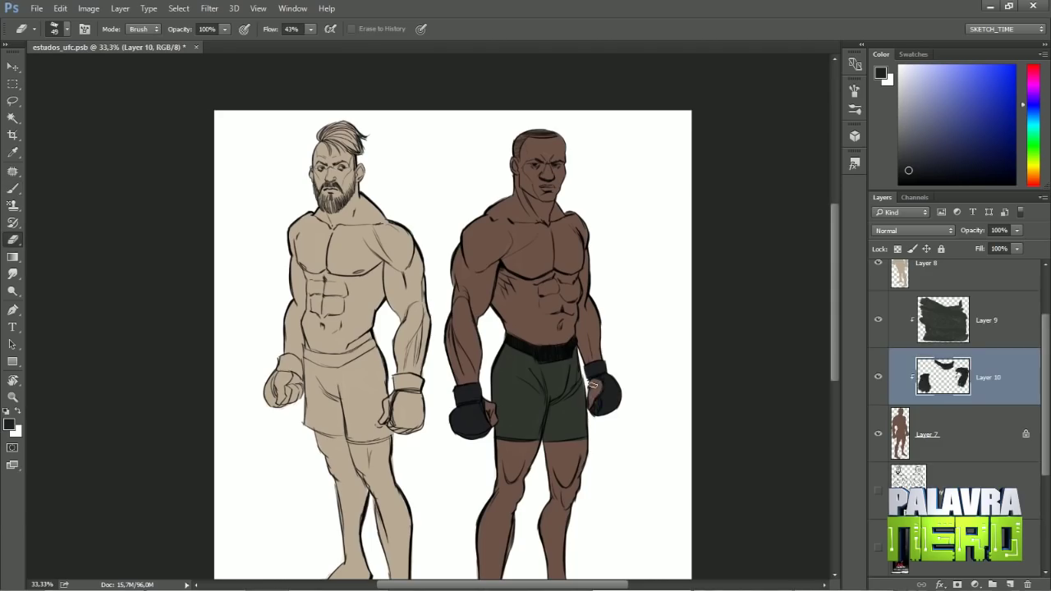
Add a new layer above Layer 8 and paint the bearded fighter's waistband near-black.
key(alt+bracketright)
key(alt+bracketright)
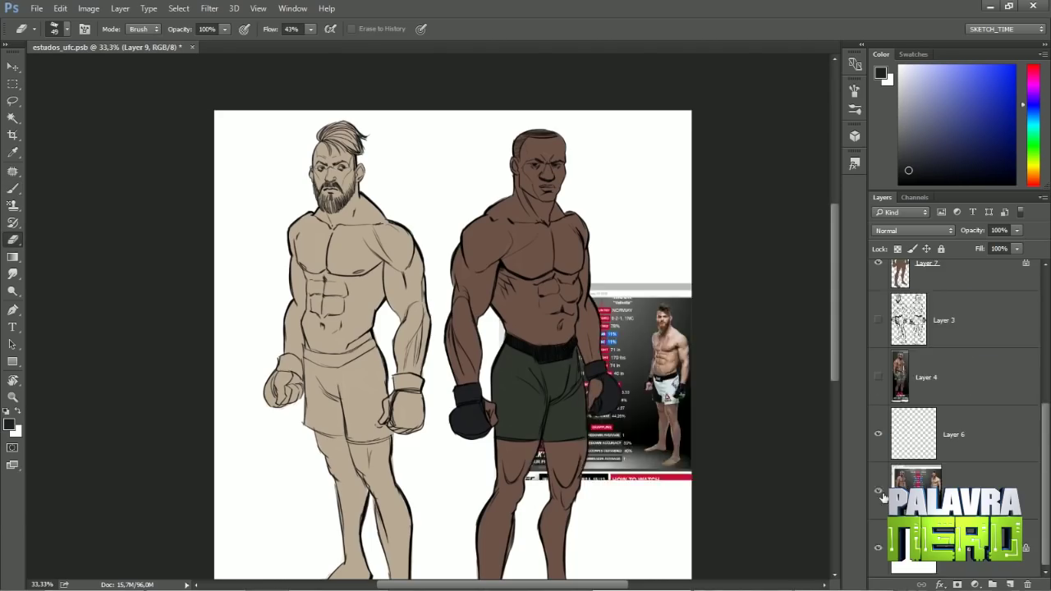
key(ctrl+shift+alt+n)
key(b)
key(r)
drag(569, 350, 459, 247)
mouse_move(336, 287)
mouse_down()
mouse_move(318, 267)
mouse_move(373, 297)
mouse_up()
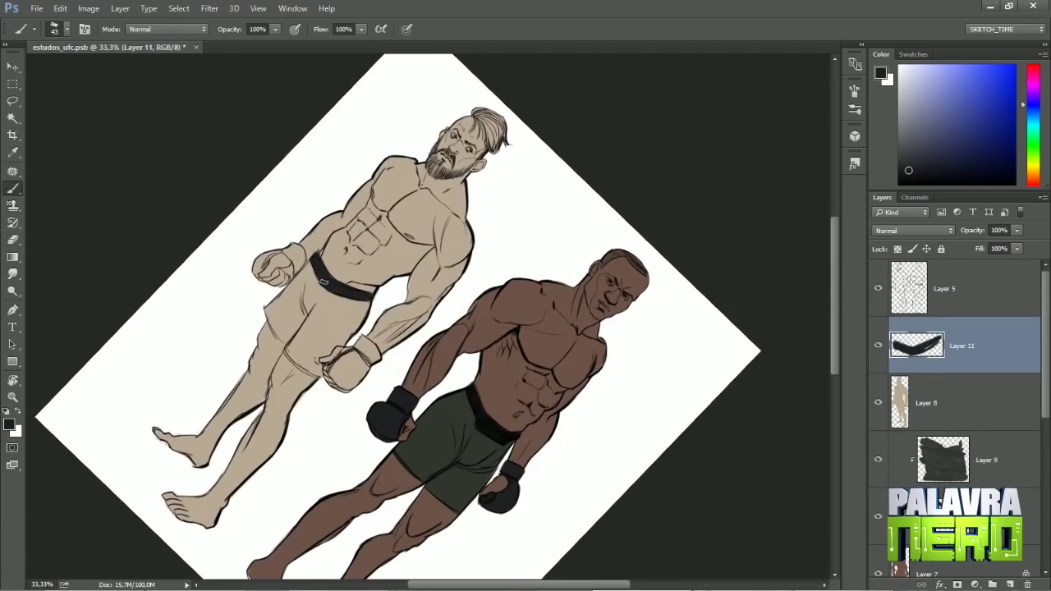
key(r)
drag(316, 251, 284, 236)
Clip Layer 11 to the bearded fighter's beige base and paint both of his gloves near-black.
right_click(985, 346)
click(739, 321)
key(r)
mouse_move(322, 384)
mouse_down()
mouse_move(345, 351)
mouse_move(374, 337)
mouse_move(408, 422)
mouse_move(460, 460)
mouse_up()
key(r)
Add a clipped layer beneath Layer 11 and paint the bearded fighter's shorts pale bluish grey.
key(x)
ctrl+click(992, 584)
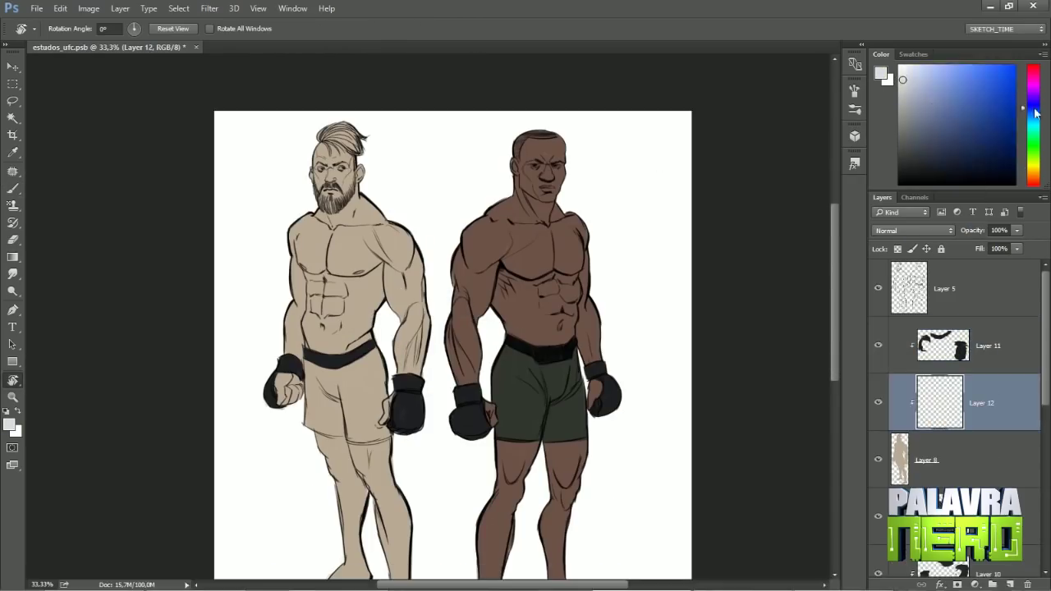
key(b)
mouse_move(308, 365)
mouse_down()
mouse_move(328, 419)
mouse_move(379, 369)
mouse_move(369, 435)
mouse_move(329, 394)
mouse_move(381, 410)
mouse_up()
key(e)
Add a new clipped layer above Layer 12 and paint the bearded fighter's beard brown.
click(931, 110)
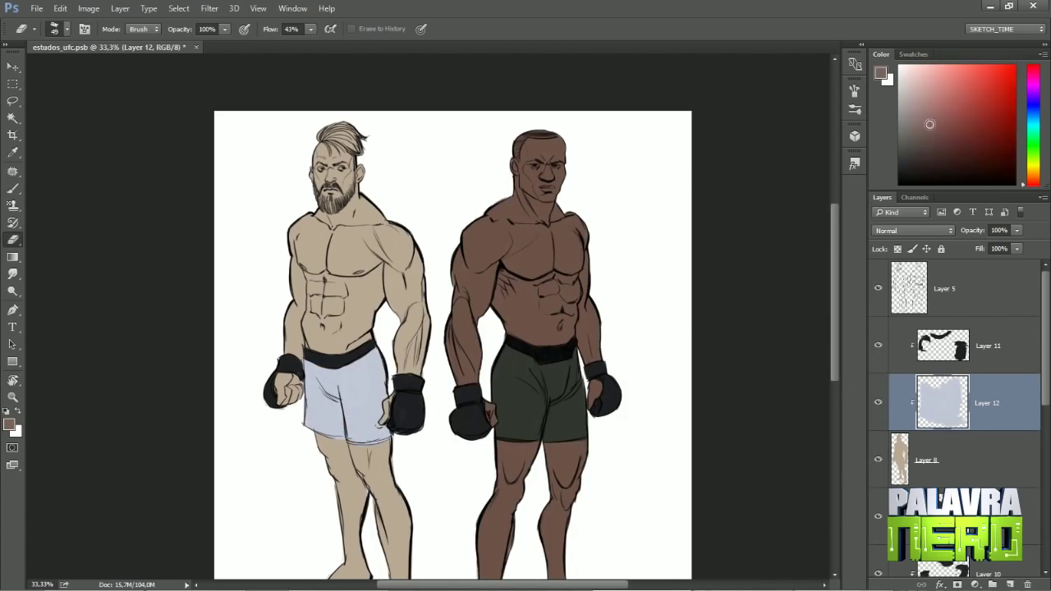
key(ctrl+plus)
key(ctrl+shift+alt+n)
key(b)
key(ctrl+plus)
click(929, 135)
mouse_move(328, 361)
mouse_down()
mouse_move(361, 386)
mouse_move(377, 320)
mouse_move(345, 345)
mouse_up()
Color the bearded fighter's hair and eyebrows brown with a smaller brush.
right_click(385, 176)
key(Return)
drag(328, 213, 394, 263)
right_click(428, 182)
key(Return)
drag(325, 287, 379, 284)
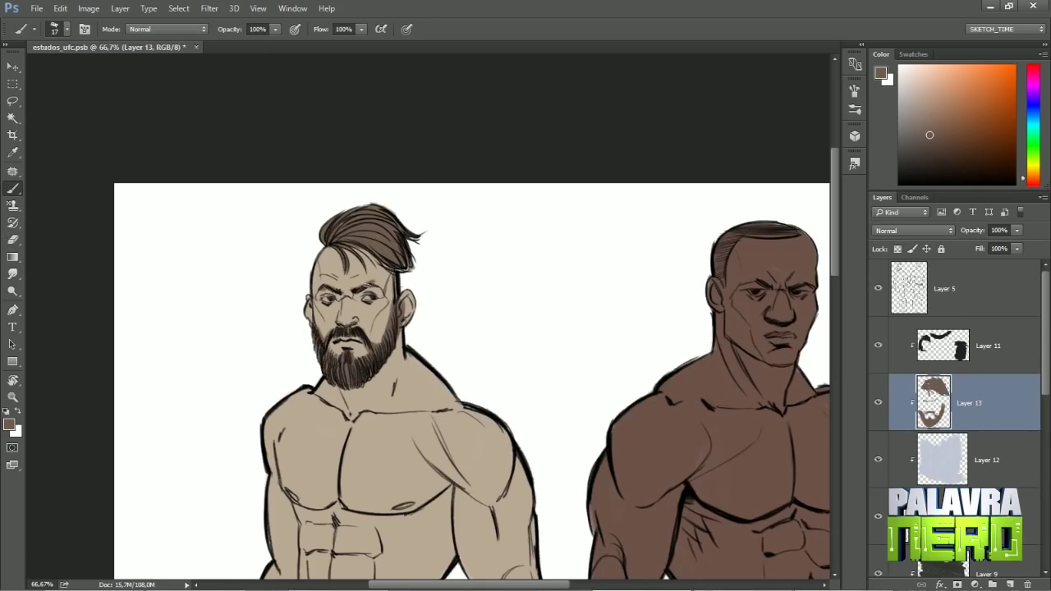
drag(371, 243, 400, 304)
Paint the short-haired fighter's hair very dark brown on a new layer clipped to Layer 7.
key(ctrl+0)
key(v)
click(575, 305)
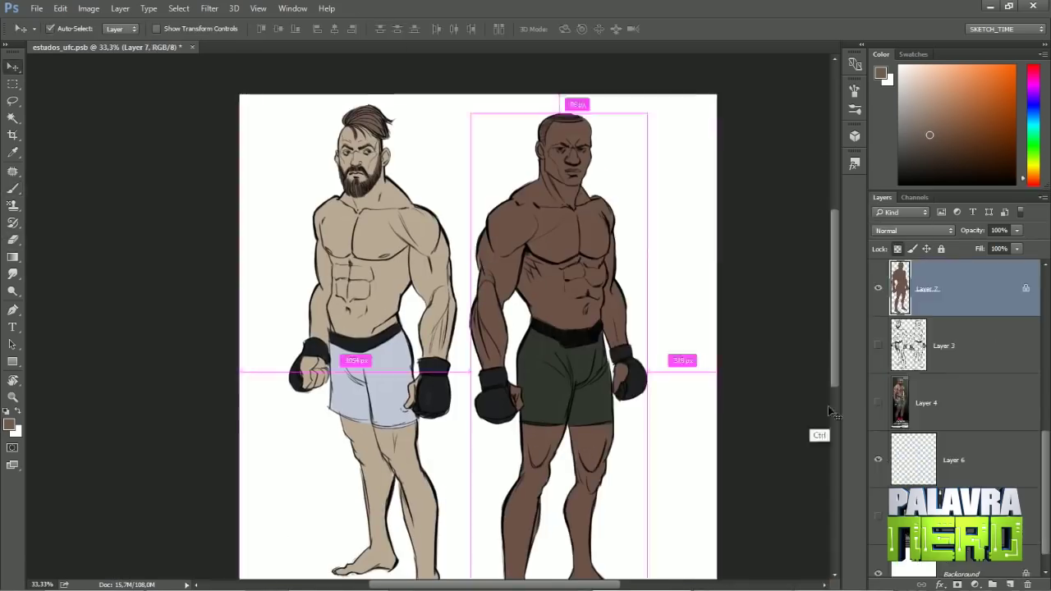
key(ctrl+plus)
key(ctrl+shift+alt+n)
key(b)
click(928, 163)
key(v)
drag(498, 228, 587, 195)
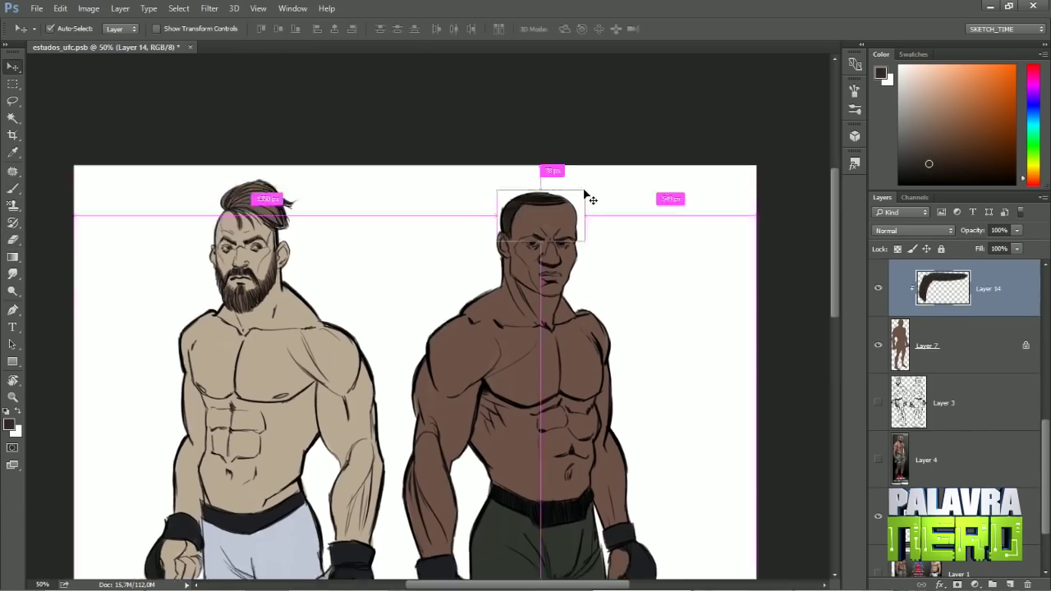
Shift the hue of the short-haired fighter's skin base on Layer 7 to -7 with Hue/Saturation.
key(ctrl+minus)
key(ctrl+u)
drag(839, 353, 834, 357)
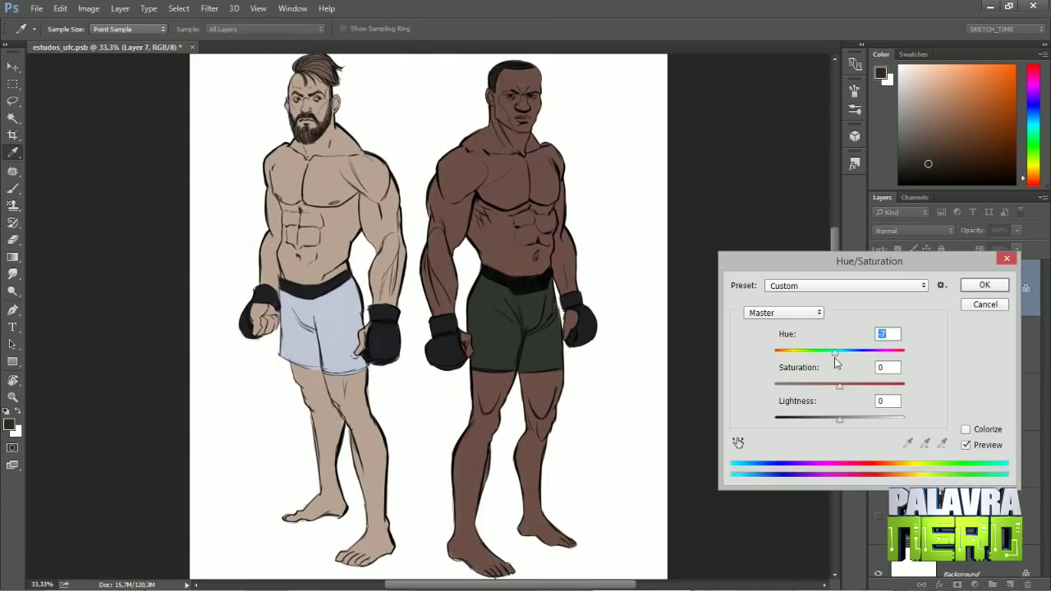
key(Return)
Place new clipped Layer 15 above Layer 11 in Multiply mode and prepare a light bluish-grey brush of size 38.
key(b)
key(ctrl+plus)
right_click(476, 176)
key(Escape)
drag(943, 346, 969, 315)
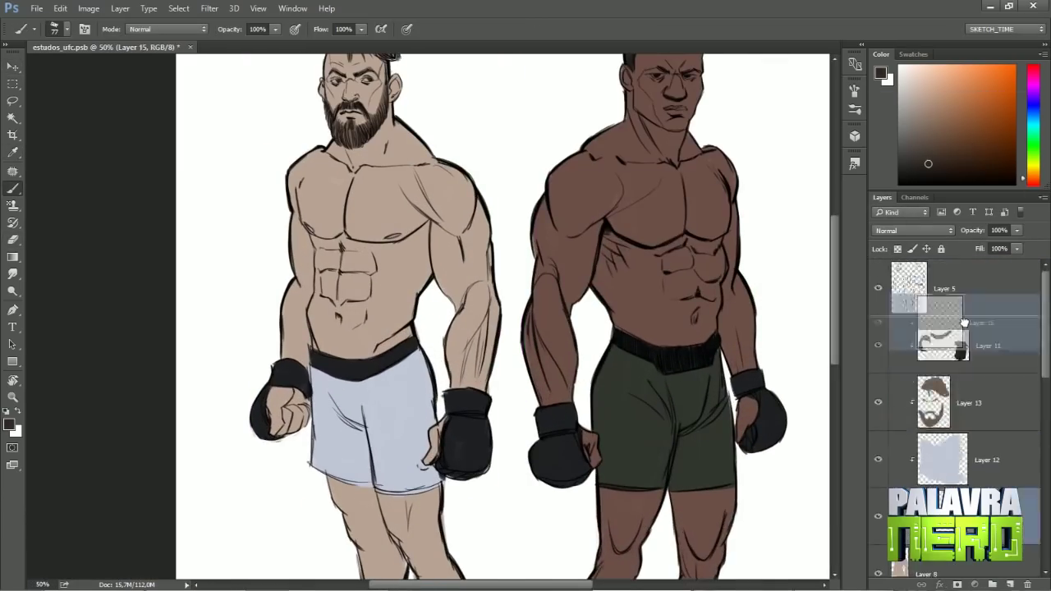
key(x)
right_click(475, 189)
key(Escape)
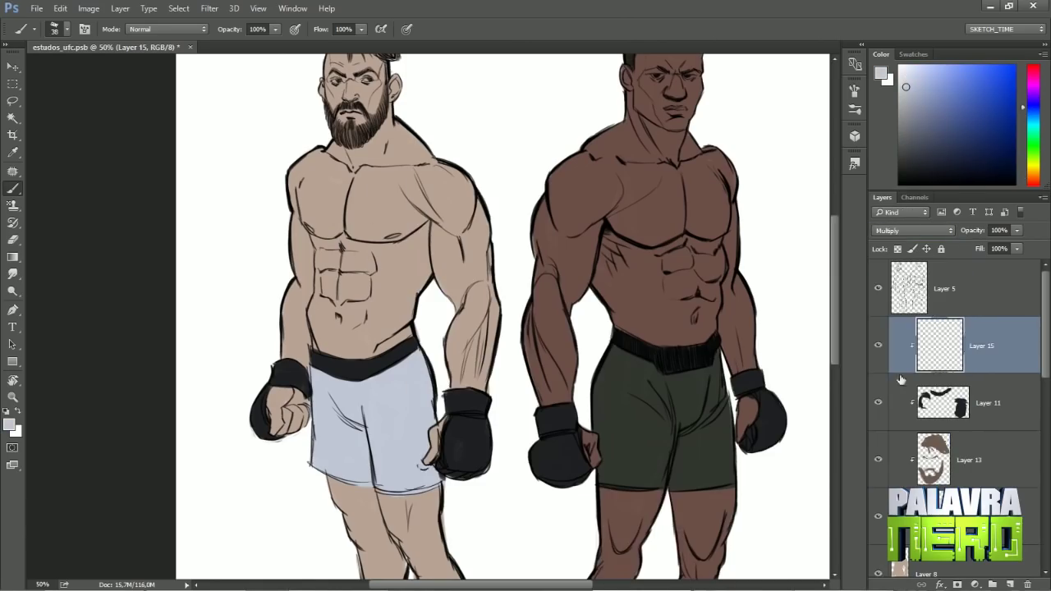
Shade the bearded fighter's neck, chest, arm, abdomen and shorts folds on Layer 15, following the reference photo.
scroll(457, 244, down, 1)
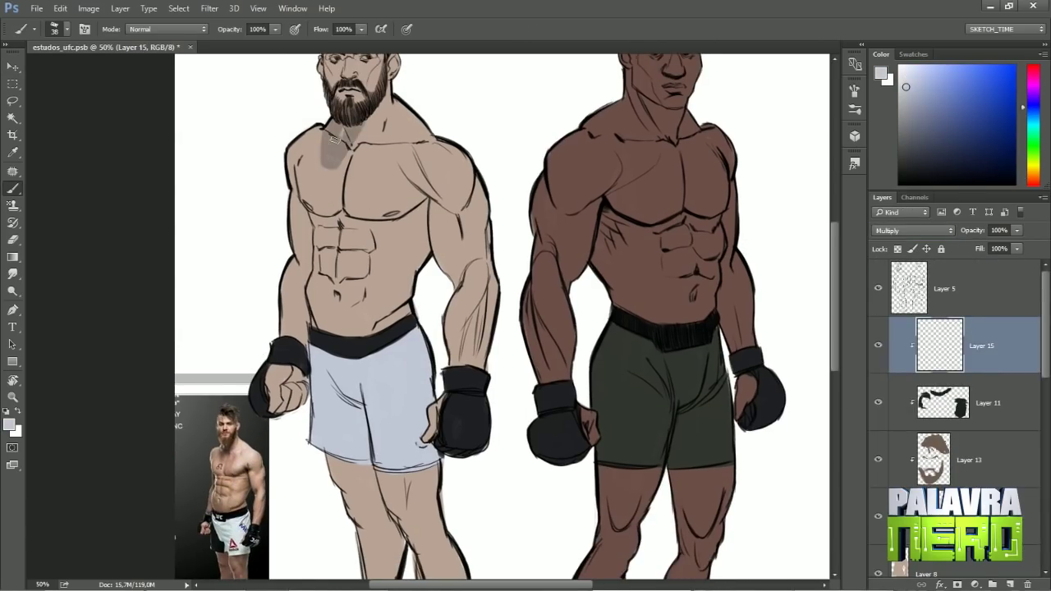
mouse_move(332, 137)
mouse_down()
mouse_move(349, 160)
mouse_move(441, 205)
mouse_up()
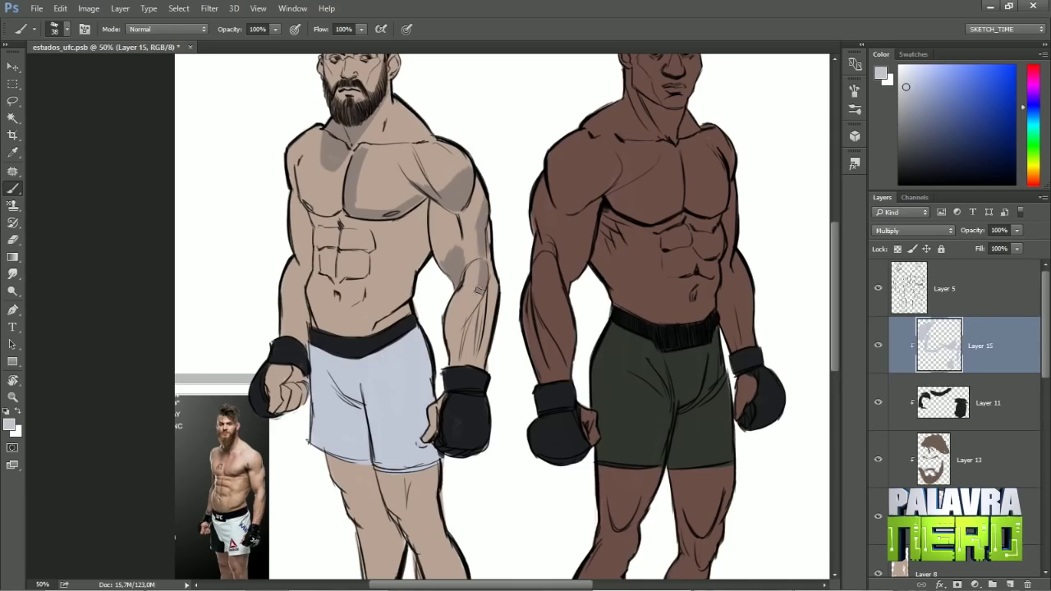
drag(479, 289, 489, 336)
mouse_move(374, 345)
mouse_down()
mouse_move(333, 372)
mouse_move(379, 408)
mouse_up()
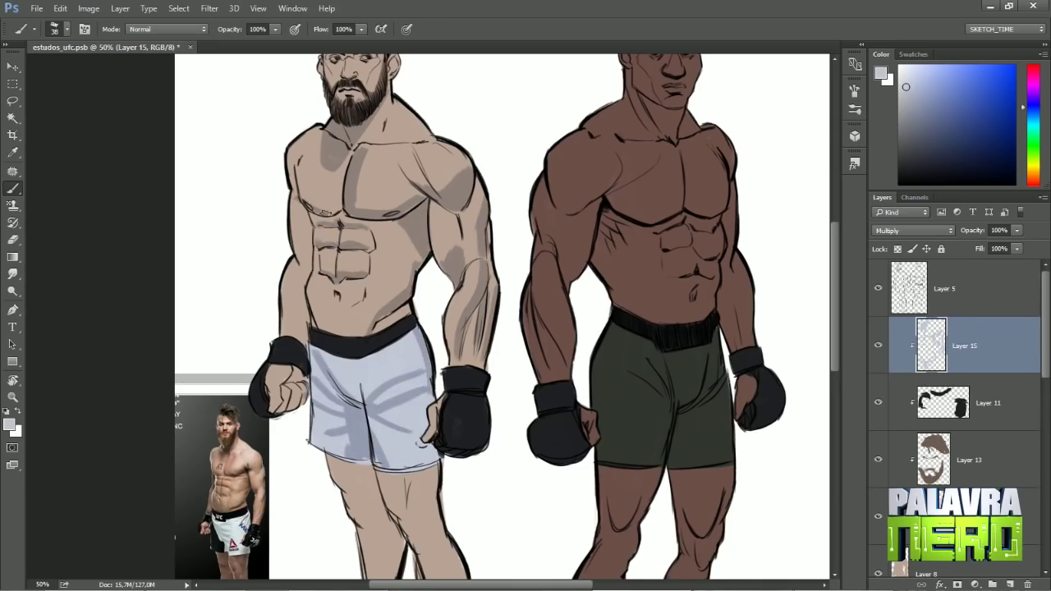
Shade the bearded fighter's face on Layer 15 with a size 26 brush.
drag(304, 226, 332, 302)
key(bracketleft)
key(bracketleft)
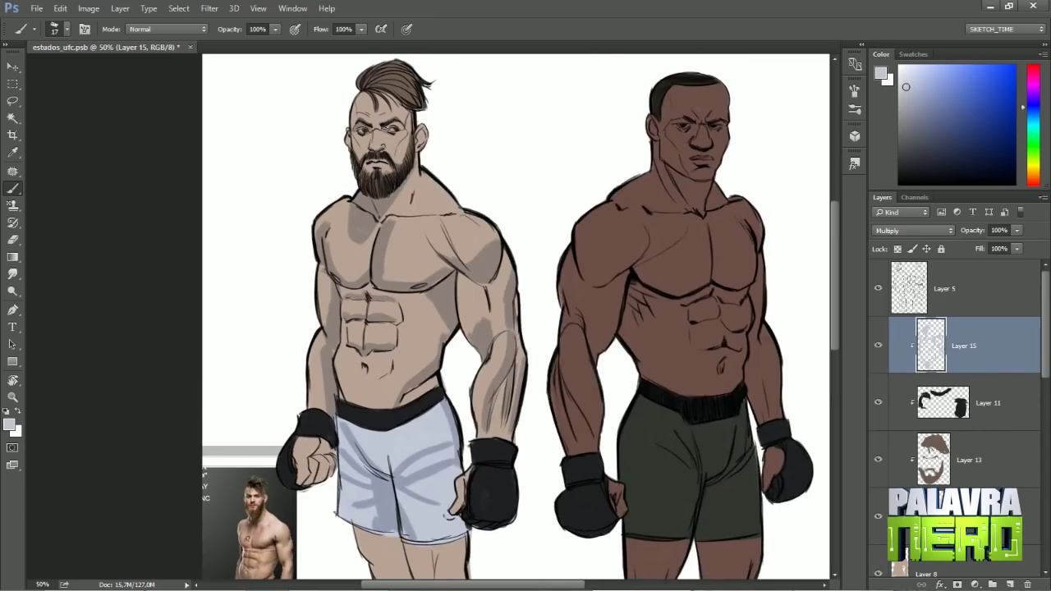
right_click(398, 141)
right_click(369, 116)
text(26)
key(Return)
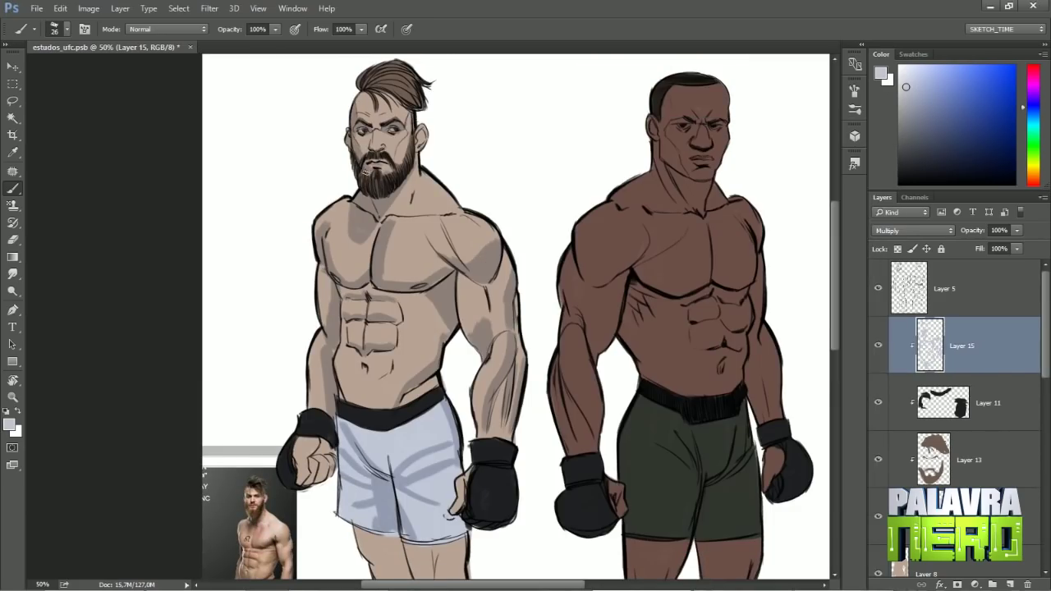
key(ctrl+minus)
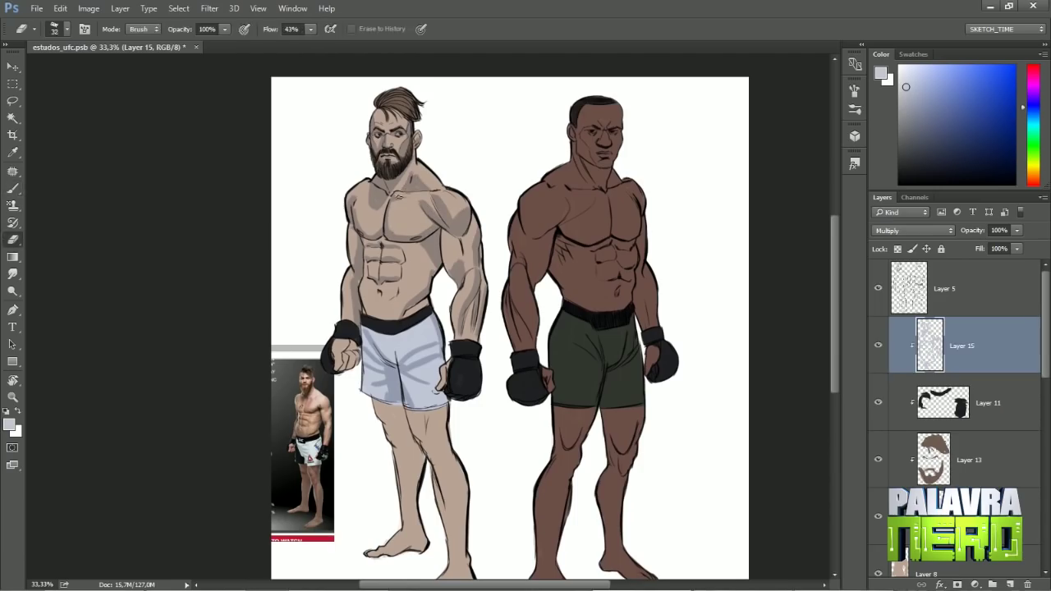
Shade the bearded fighter's side, lower abdomen and legs on Layer 15, using a size 37 brush for the legs.
key(ctrl+plus)
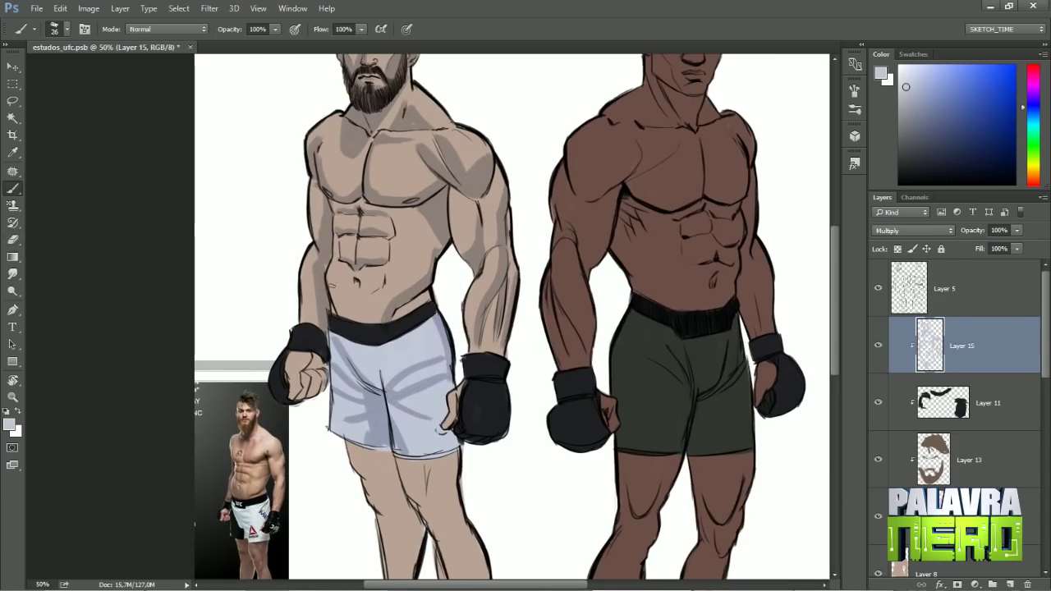
key(e)
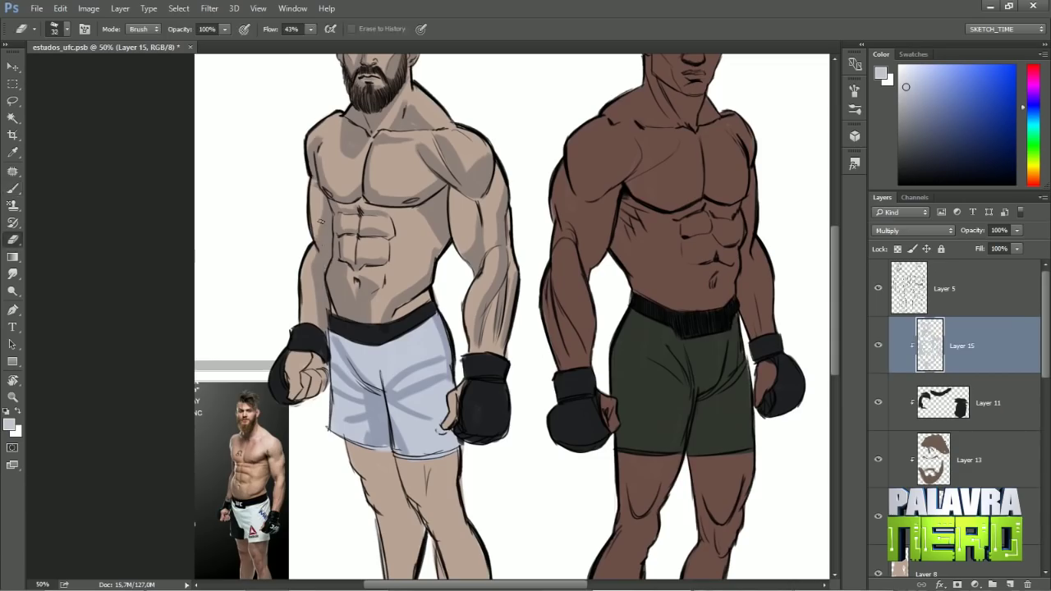
key(ctrl+minus)
key(ctrl+minus)
key(b)
key(ctrl+plus)
drag(361, 266, 394, 423)
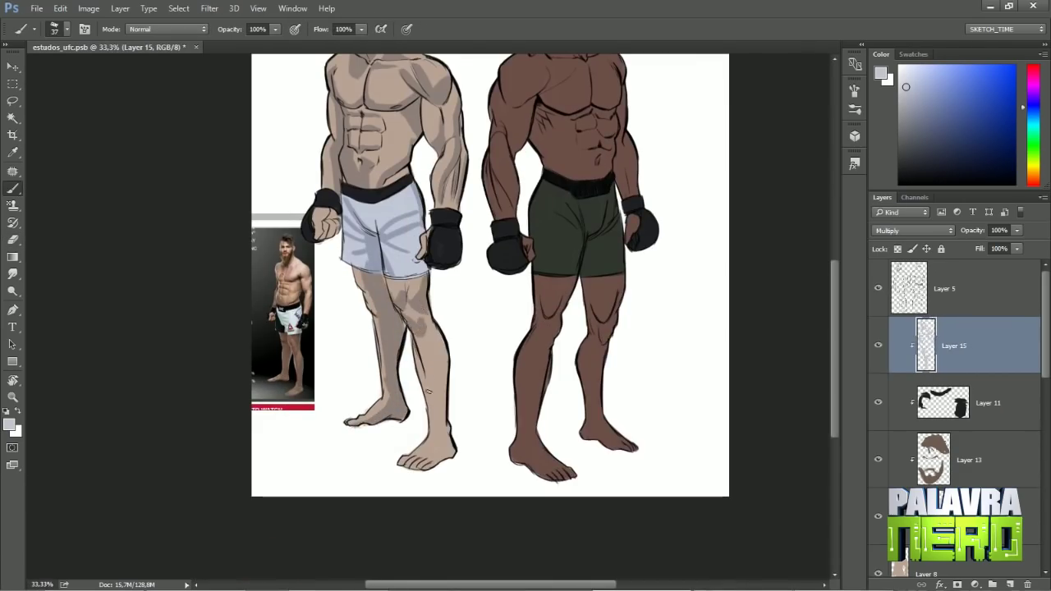
Soften the edges of the bearded fighter's shadows on Layer 15 with the Smudge tool at 32% strength.
click(12, 274)
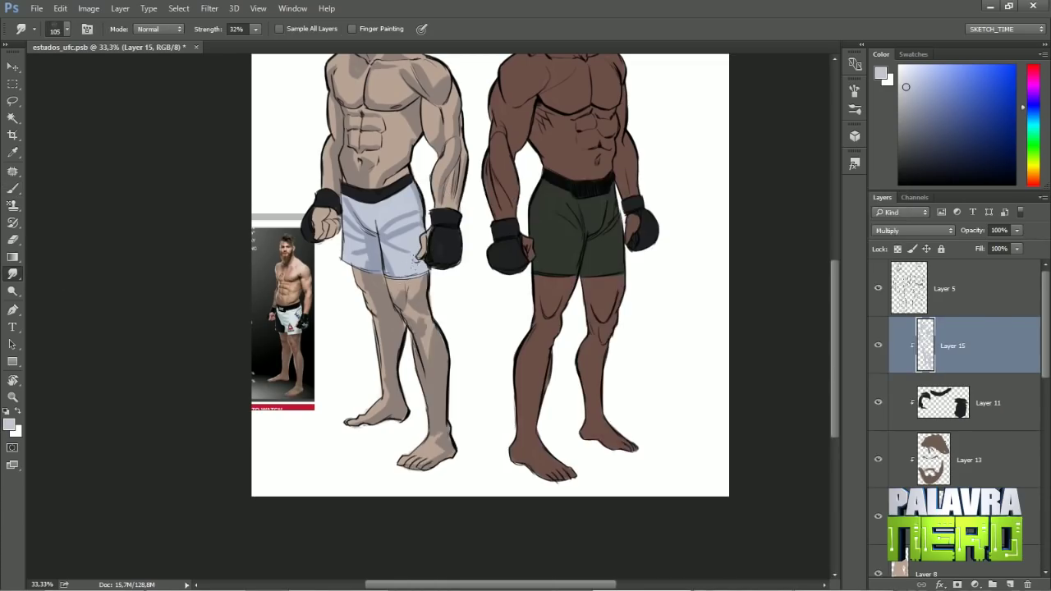
drag(434, 84, 462, 207)
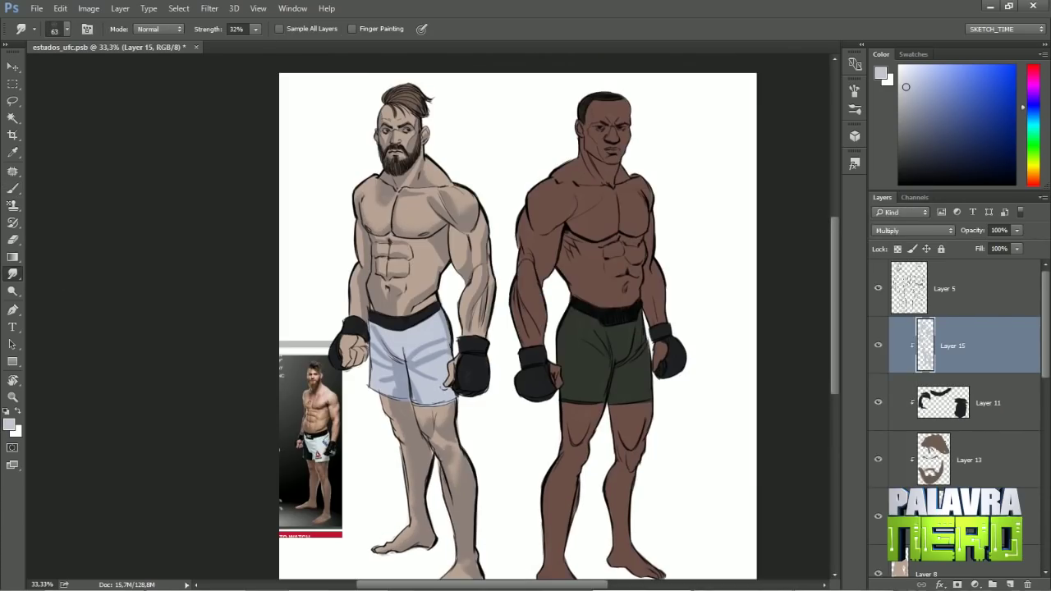
key(ctrl+plus)
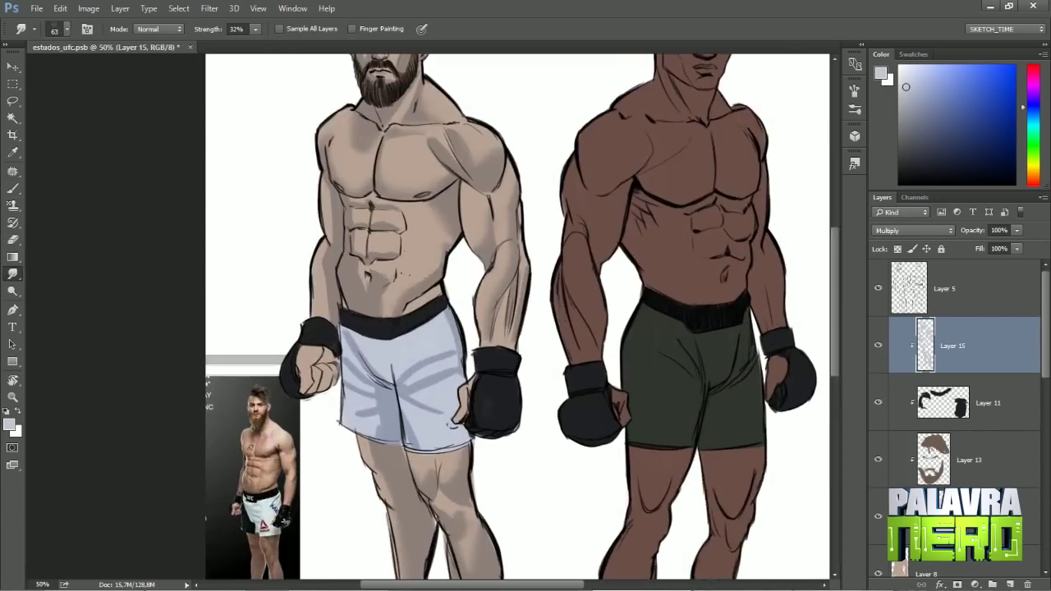
key(ctrl+minus)
key(b)
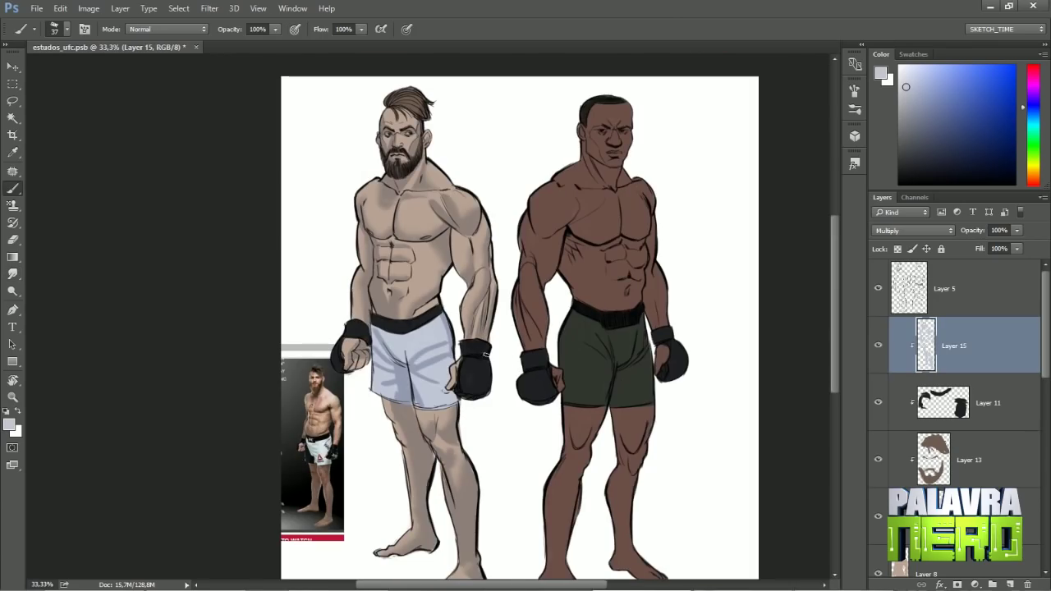
scroll(519, 329, up, 2)
key(ctrl+plus)
key(v)
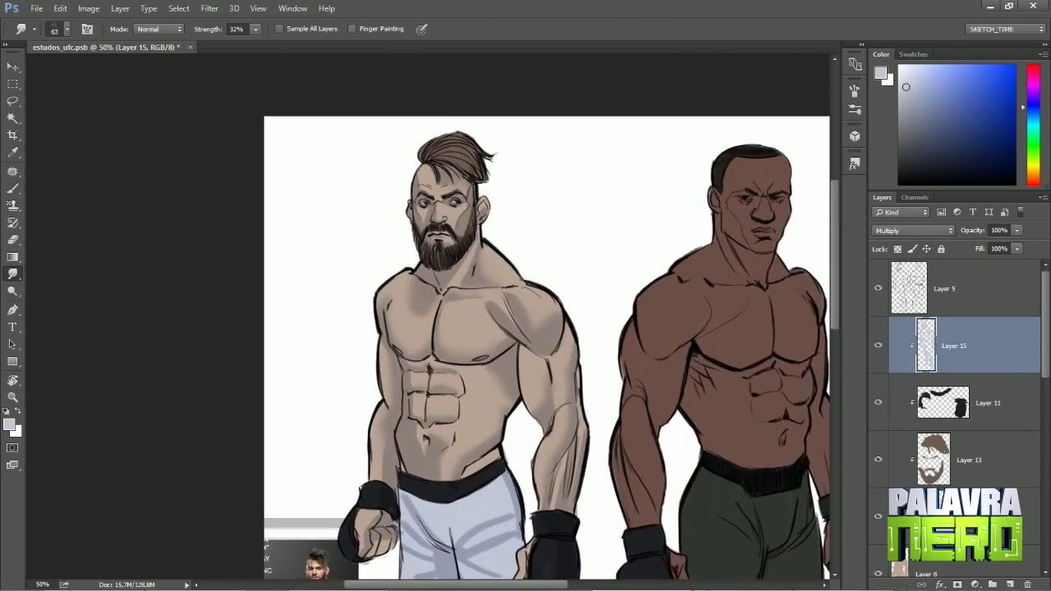
Add Layer 16 clipped to Layer 8 in Multiply mode and tint the bearded fighter's nose and ears pink and eye areas blue.
key(ctrl+minus)
key(ctrl+shift+alt+n)
key(ctrl+plus)
key(b)
right_click(502, 250)
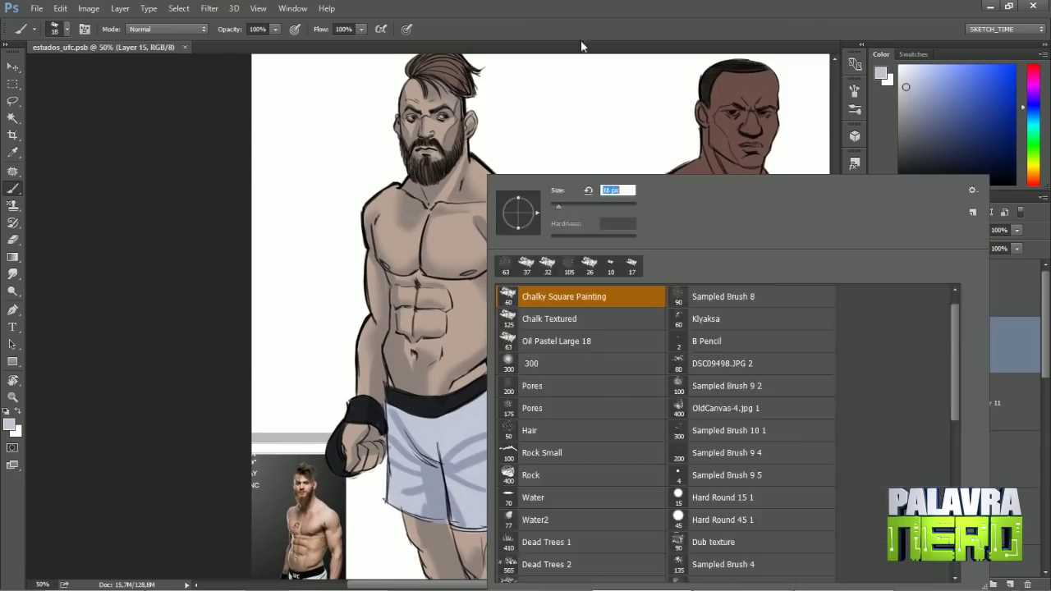
right_click(502, 250)
key(Escape)
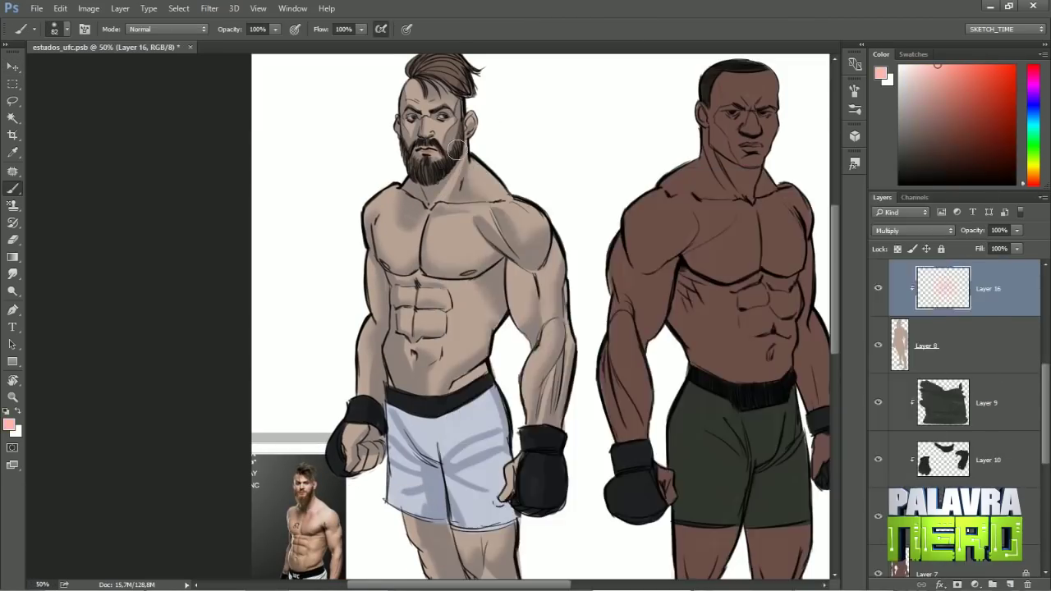
drag(1033, 182, 1043, 113)
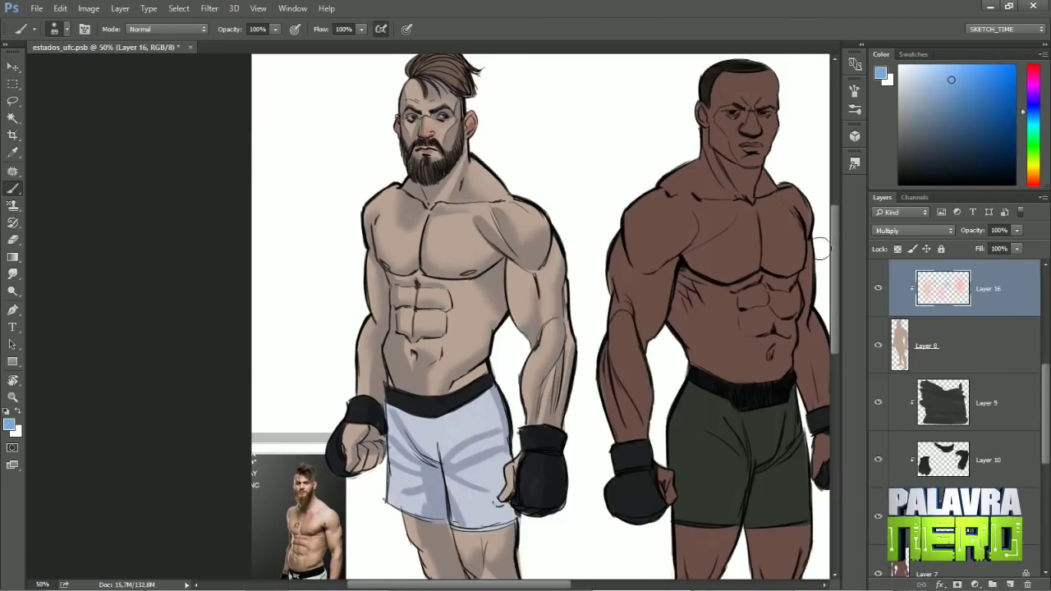
Tint the bearded fighter's shoulder, abdomen and limbs with a soft peach-orange brush at 28% flow on Layer 16.
scroll(821, 249, down, 3)
click(955, 66)
key(ctrl+minus)
key(2)
key(8)
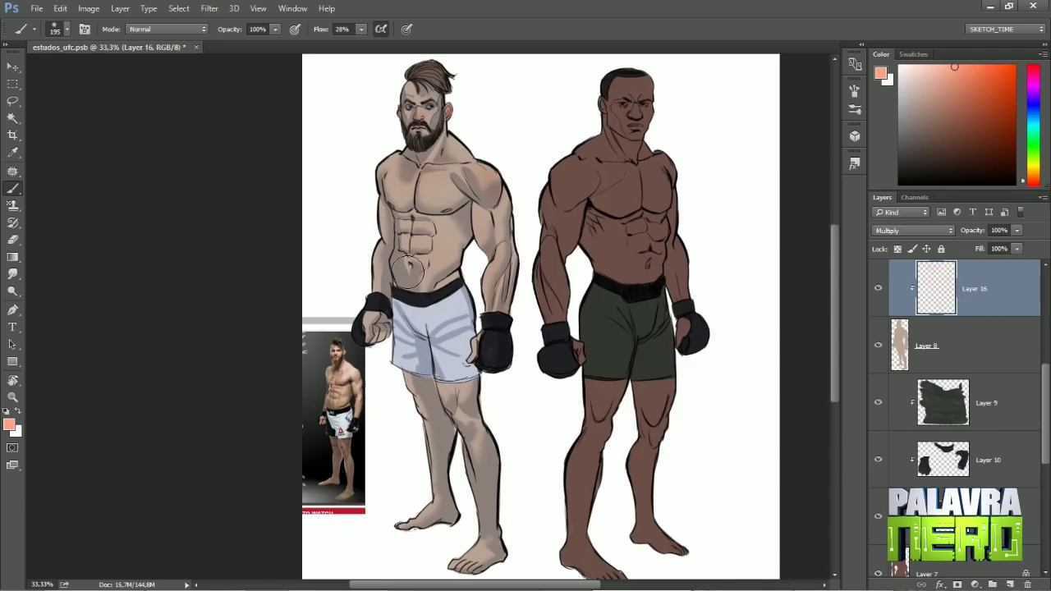
key(ctrl+plus)
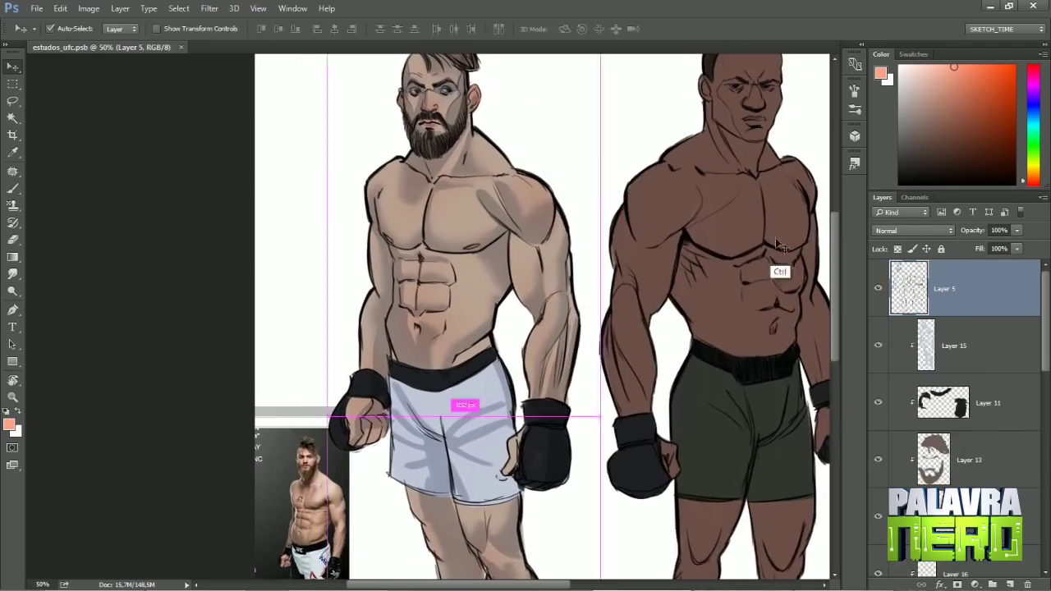
Lock Layer 5's transparent pixels and recolor the fighters' line art dark reddish brown.
alt+click(535, 230)
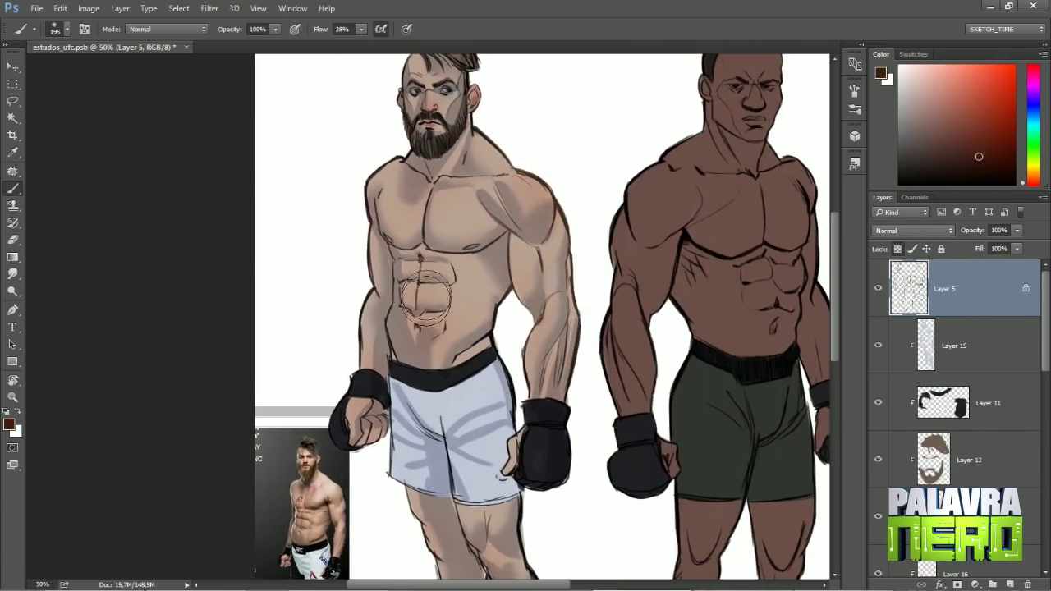
scroll(426, 296, down, 10)
scroll(469, 465, right, 5)
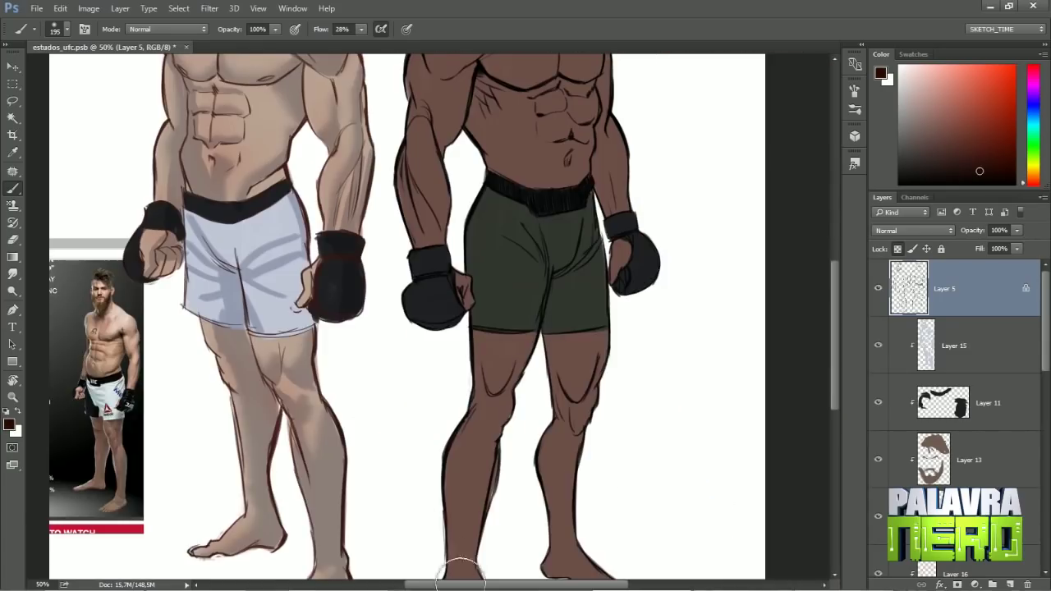
scroll(461, 573, up, 3)
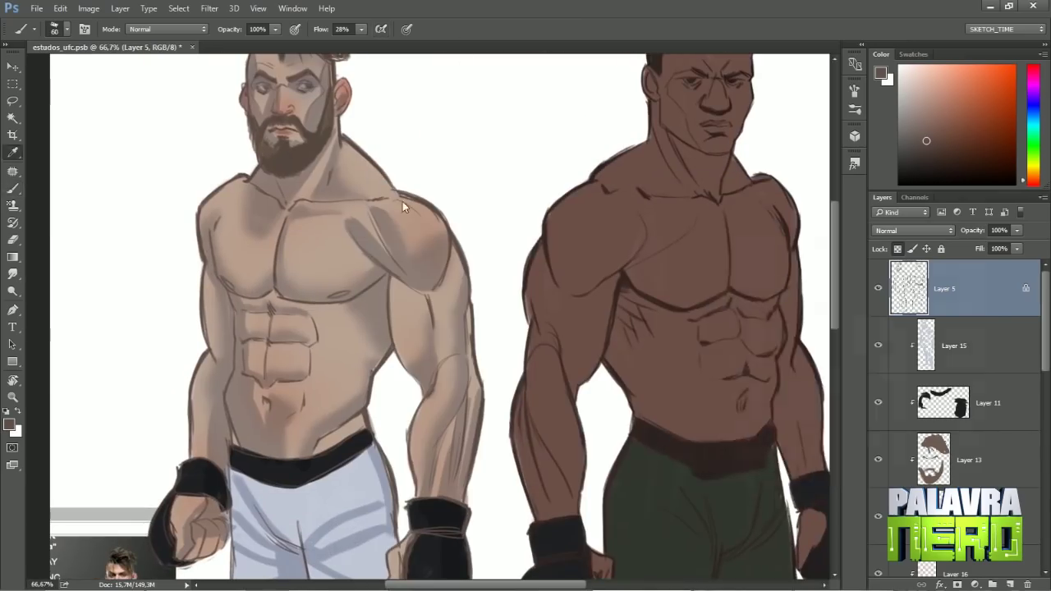
Adjust the line art color on Layer 5 with Hue/Saturation.
key(ctrl+u)
drag(781, 422, 825, 423)
drag(825, 382, 858, 382)
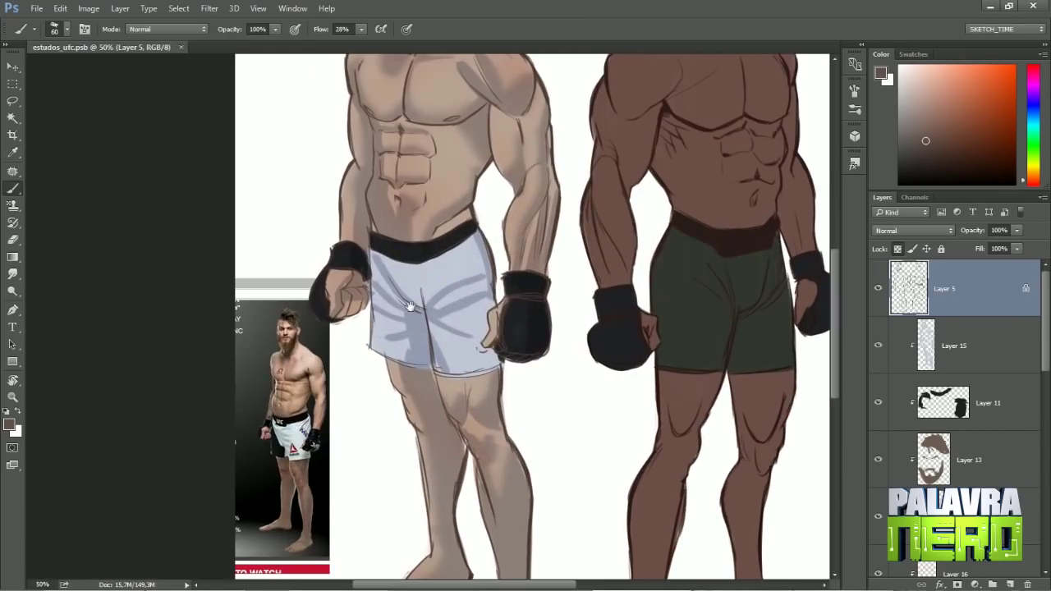
Recolor the bearded fighter's glove outlines black on Layer 5 and paint his eye whites on new clipped Layer 17.
alt+click(509, 339)
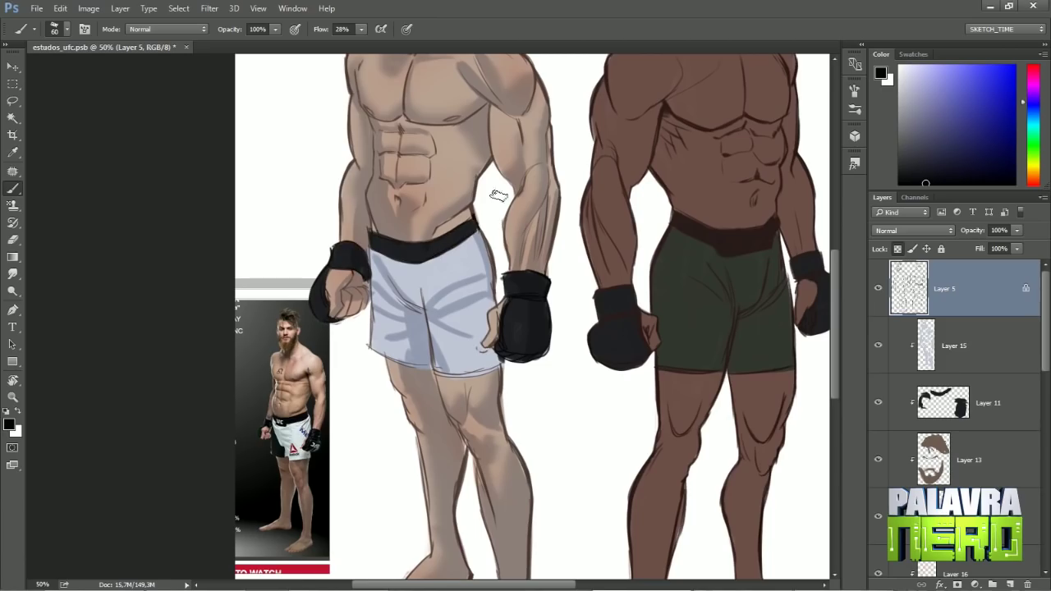
alt+click(484, 283)
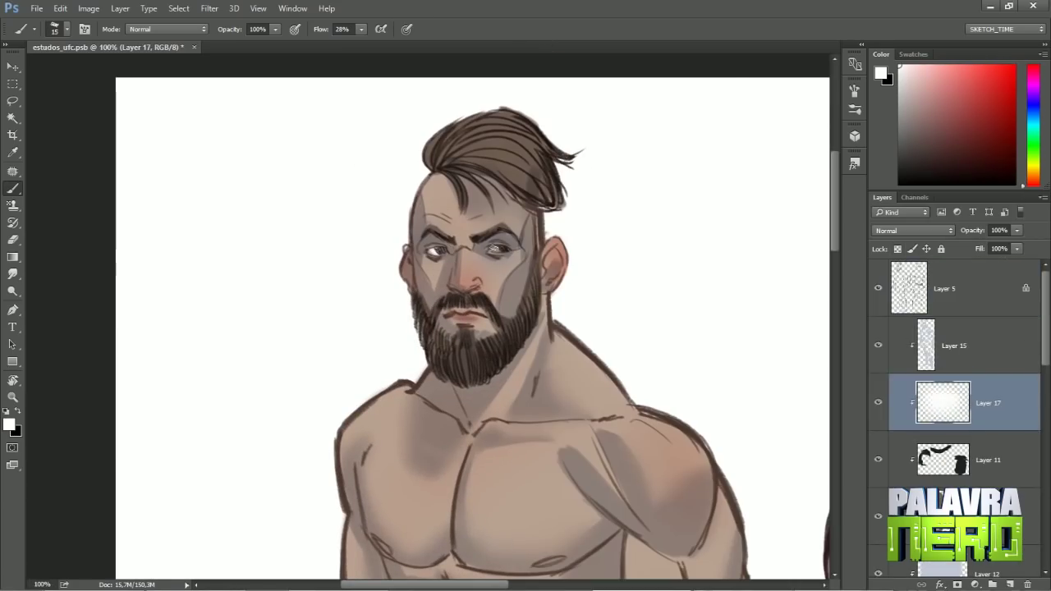
right_click(548, 175)
key(Escape)
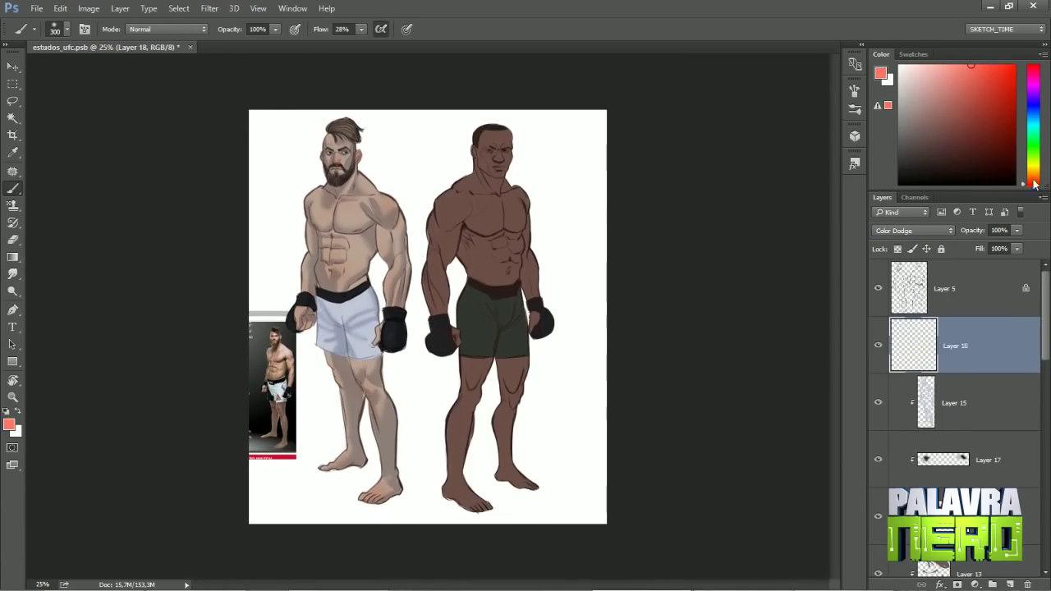
Set Layer 18 to Overlay and brighten the bearded fighter's face, body and shorts with a large soft pale peach brush.
drag(1033, 184, 1032, 176)
click(919, 64)
mouse_move(362, 197)
mouse_down()
mouse_move(386, 263)
mouse_move(367, 288)
mouse_move(345, 156)
mouse_up()
click(913, 230)
click(903, 271)
mouse_move(361, 312)
mouse_down()
mouse_move(377, 427)
mouse_move(316, 271)
mouse_up()
drag(361, 181, 367, 288)
key(ctrl+plus)
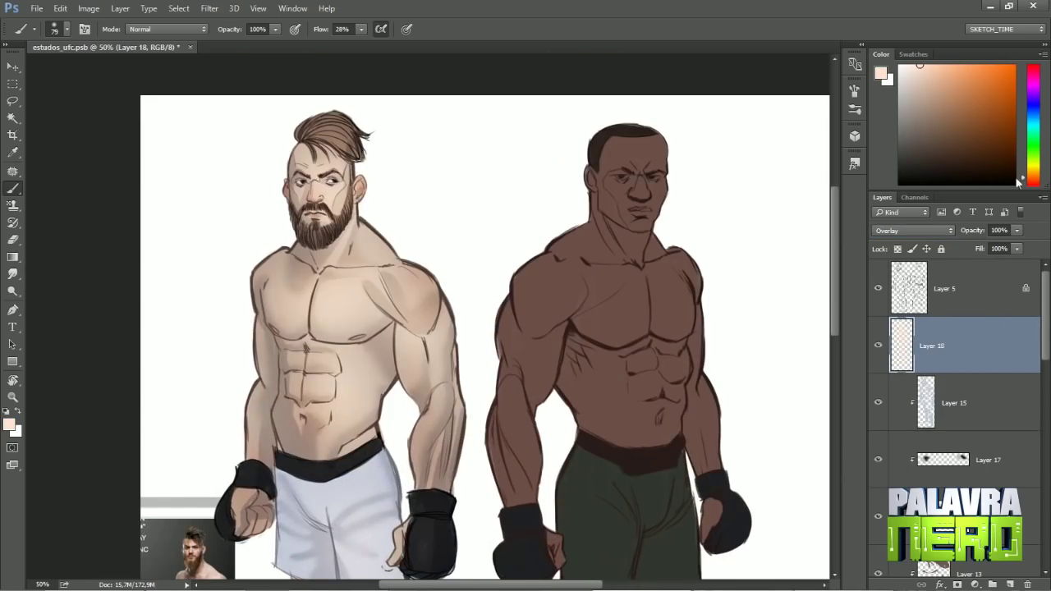
Tint around the bearded fighter's eyes on Layer 18 with a soft greyish-violet brush of size 37.
alt+click(368, 193)
right_click(354, 179)
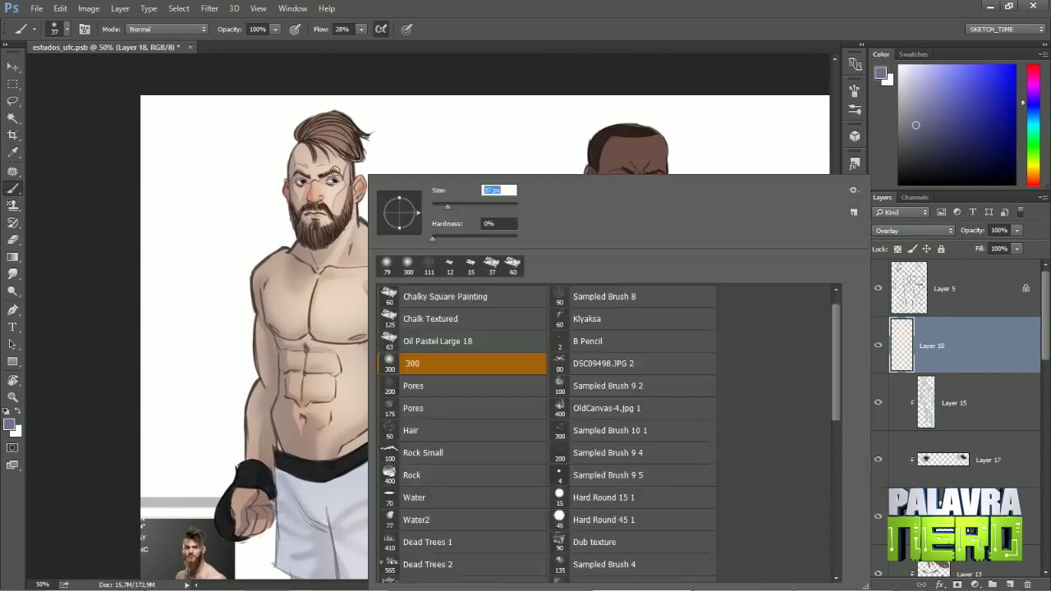
key(Return)
key(ctrl+minus)
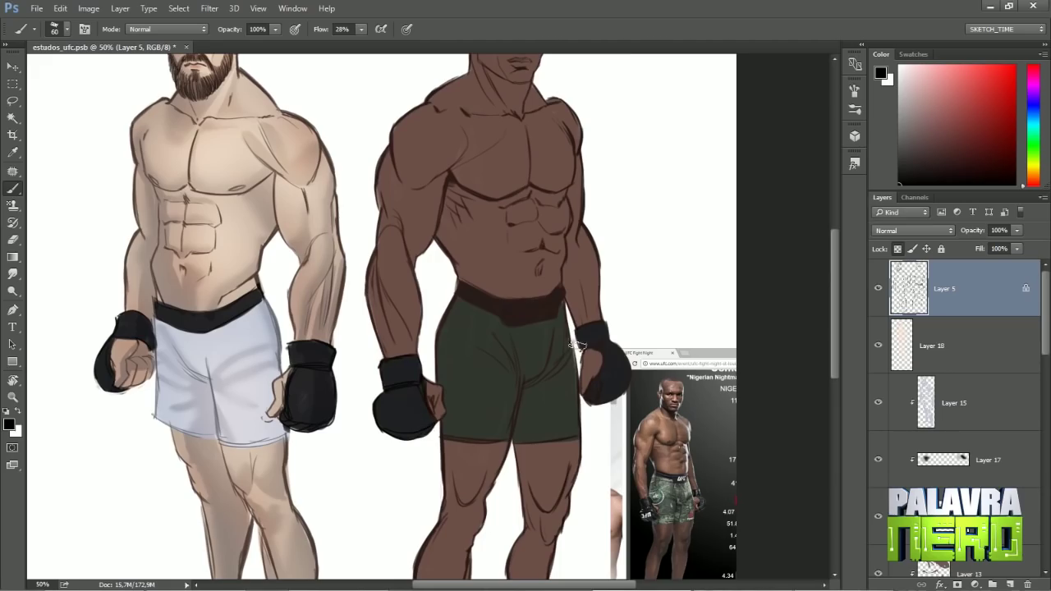
Recolor the short-haired fighter's waistband and glove lines black on Layer 5, and shade him in light bluish grey on clipped Multiply Layer 19.
drag(480, 319, 558, 304)
alt+click(443, 349)
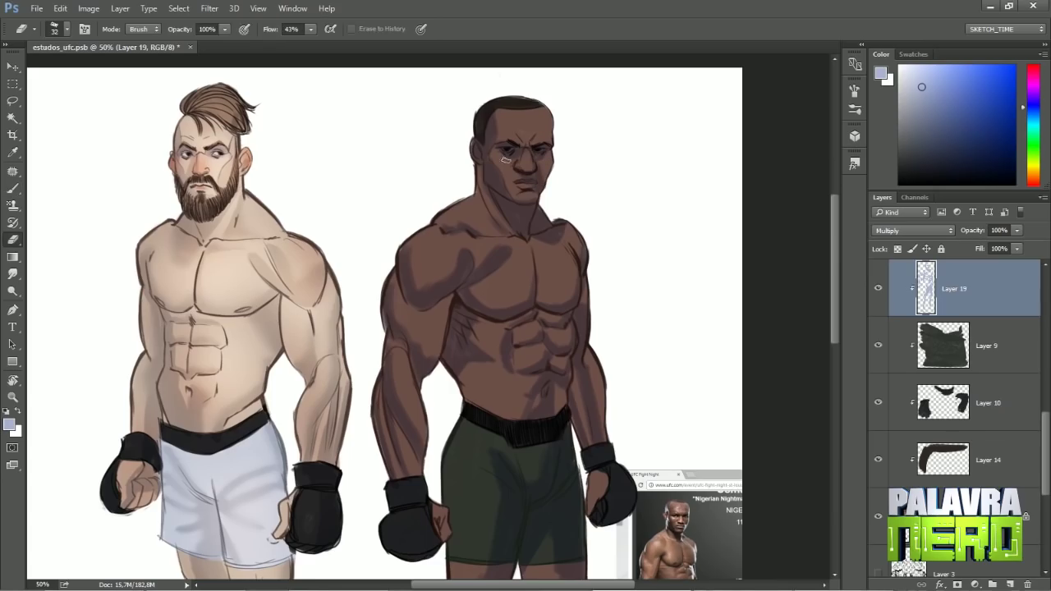
Soften the short-haired fighter's body and leg shadows on Layer 19 with the Smudge tool at 32% strength.
key(r)
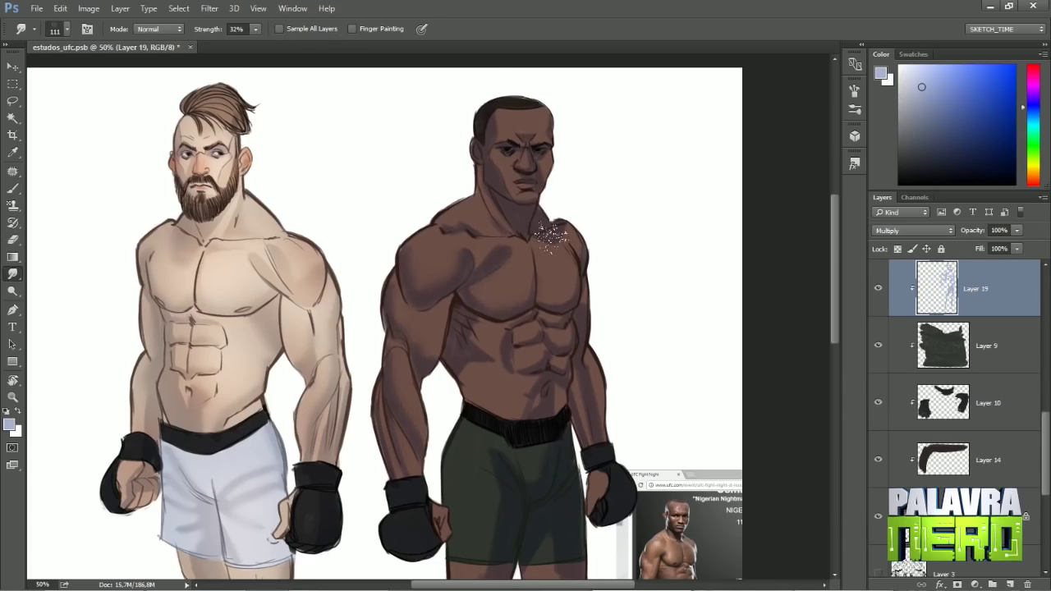
scroll(529, 379, down, 10)
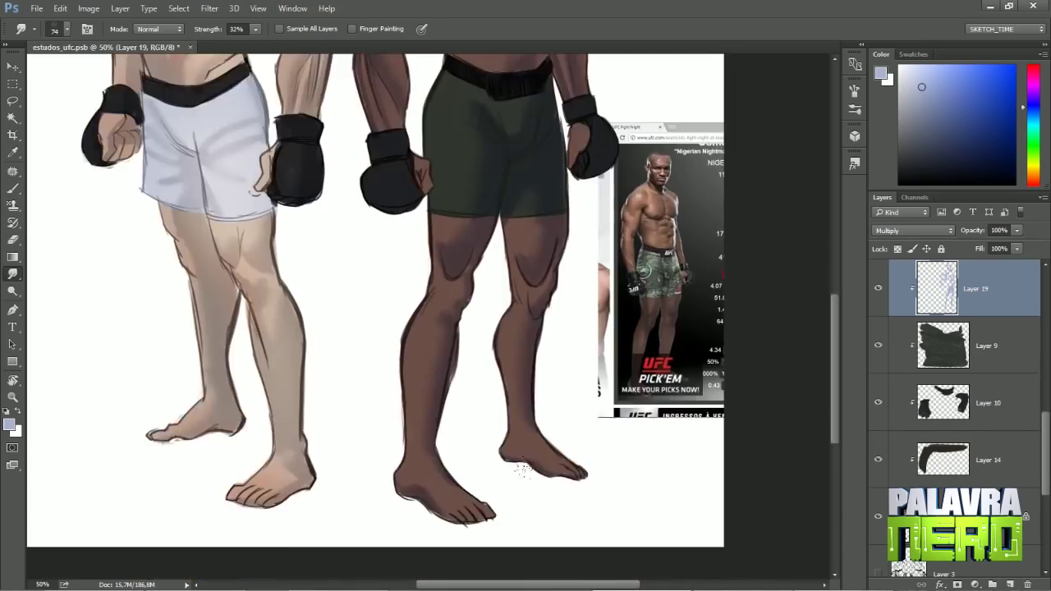
key(ctrl+minus)
key(ctrl+minus)
key(e)
key(b)
key(ctrl+plus)
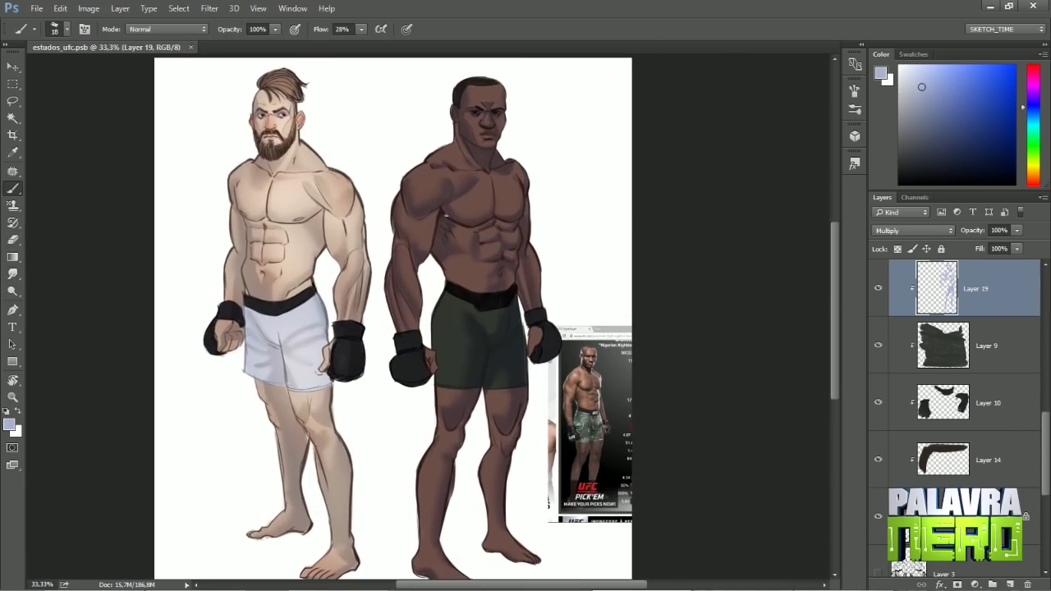
key(r)
key(e)
key(ctrl+plus)
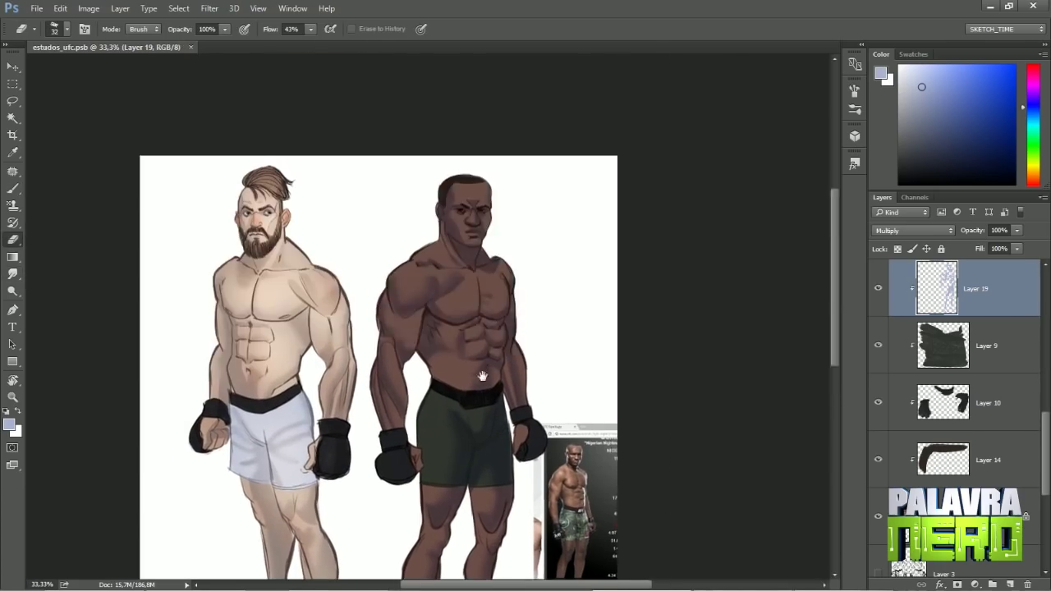
Add Layer 20 clipped to Layer 7 in Multiply mode and prepare a soft light-peach brush of size 300.
key(b)
click(877, 459)
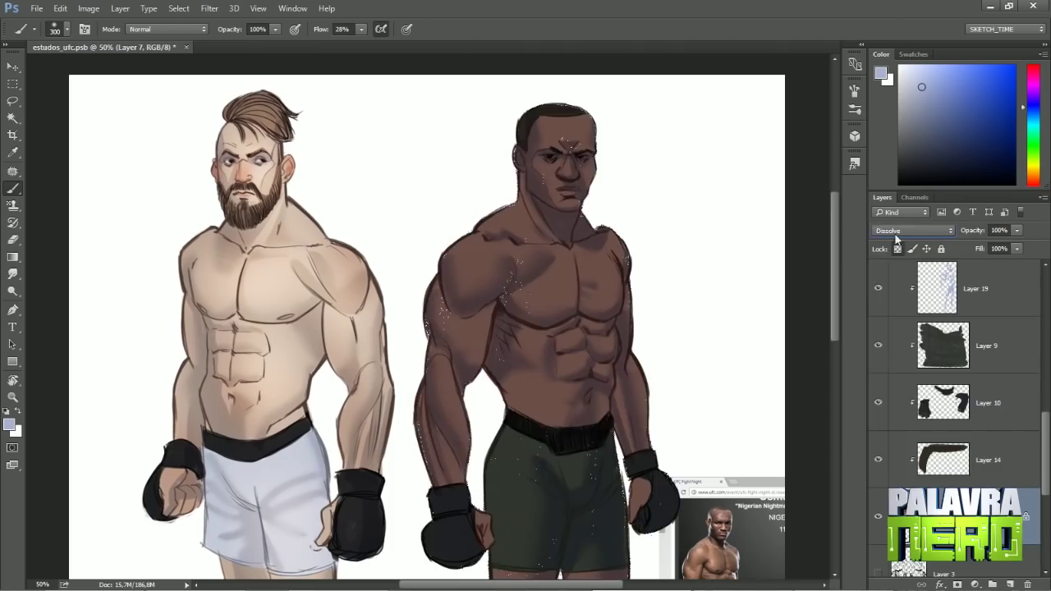
key(ctrl+shift+alt+n)
click(911, 230)
click(884, 274)
scroll(613, 257, down, 3)
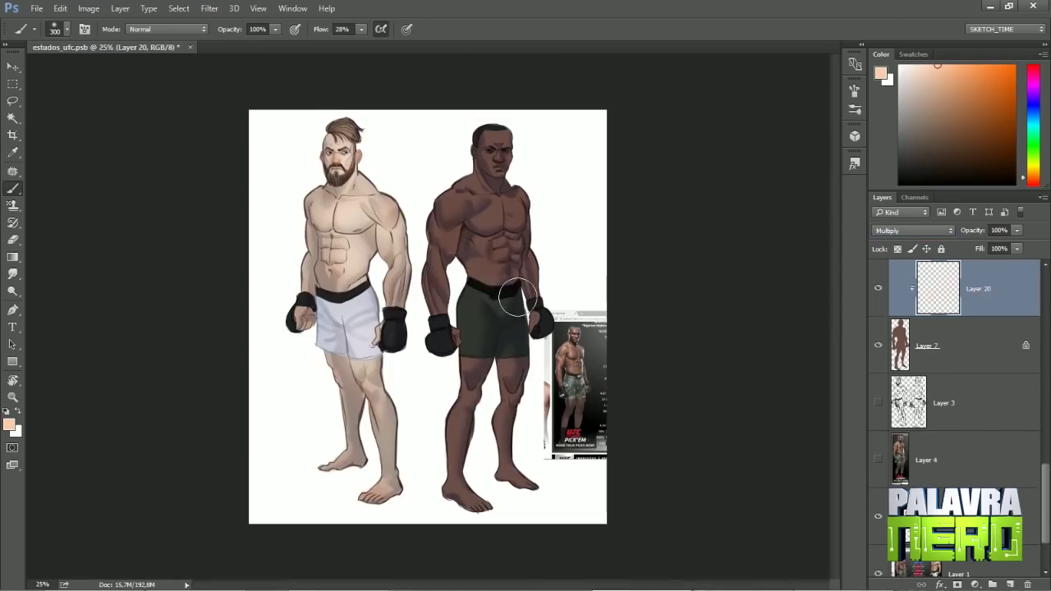
Tint the short-haired fighter's skin with warm tones on Layer 20, then his lips in reddish brown with a size 34 brush.
scroll(511, 298, up, 4)
key(bracketleft)
key(bracketleft)
key(bracketleft)
key(bracketleft)
key(bracketleft)
scroll(615, 175, down, 1)
alt+click(566, 215)
key(bracketleft)
key(bracketleft)
key(bracketleft)
key(bracketleft)
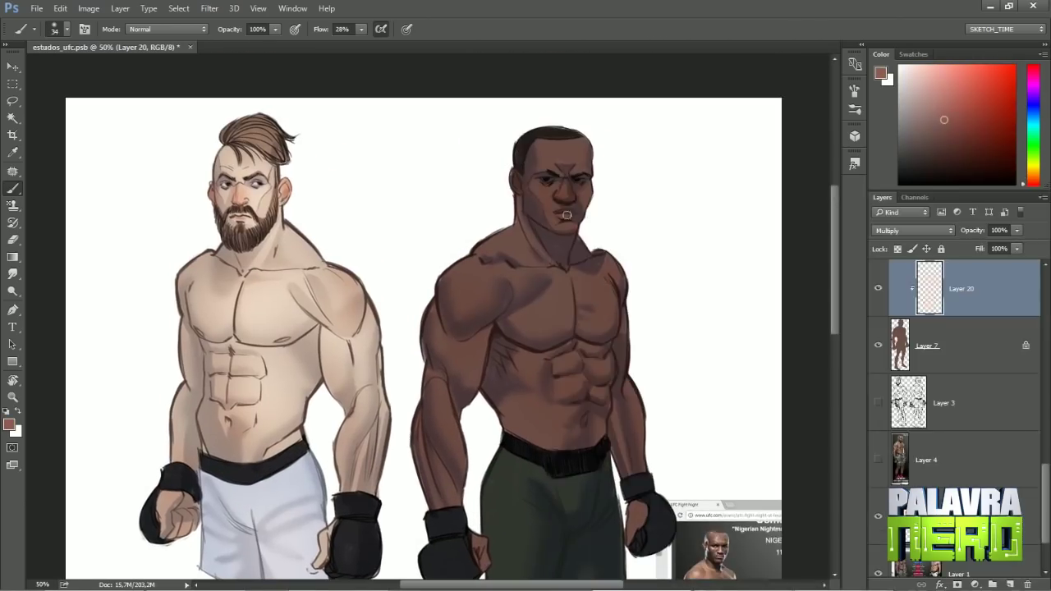
Paint the whites of the short-haired fighter's eyes on new clipped Layer 21 with a small white brush.
right_click(810, 192)
right_click(340, 172)
key(Return)
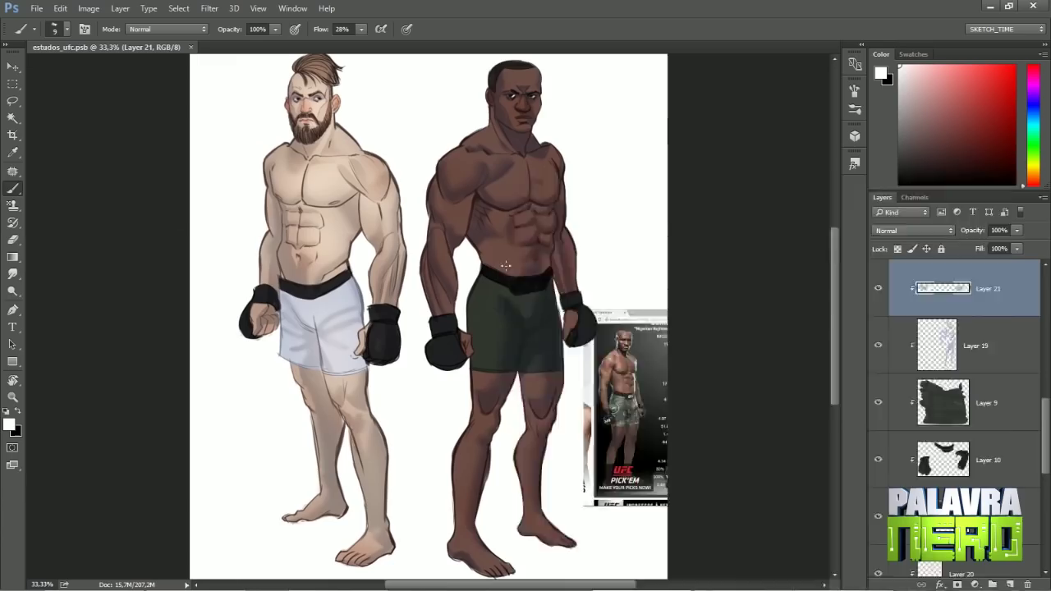
Add Layer 22 clipped above Layer 21 in Overlay mode and try a light-pink glow on the short-haired fighter's skin.
key(ctrl+shift+alt+n)
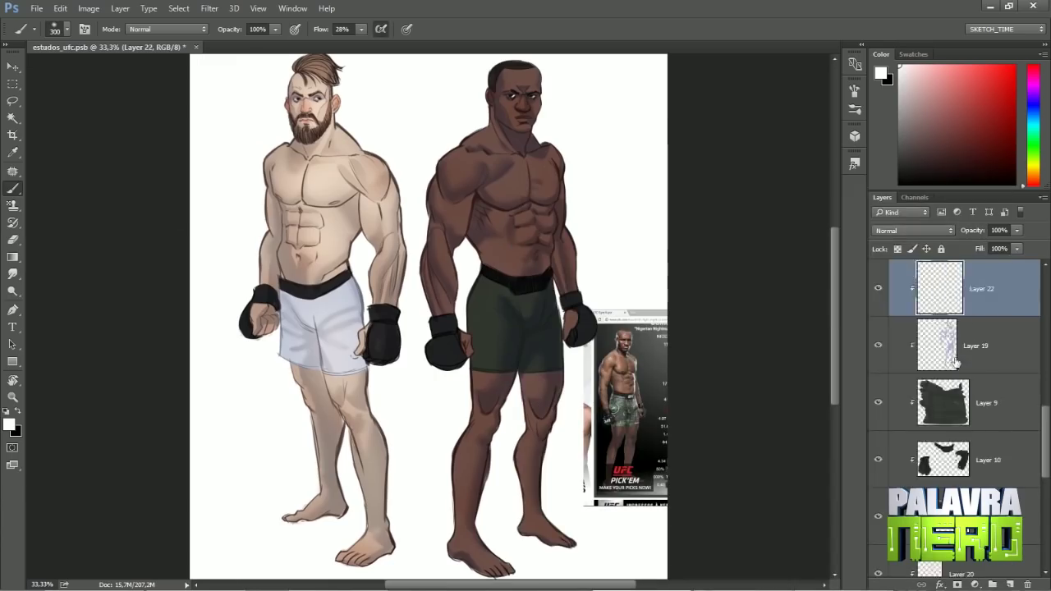
click(912, 229)
click(903, 365)
click(941, 135)
key(alt+shift+o)
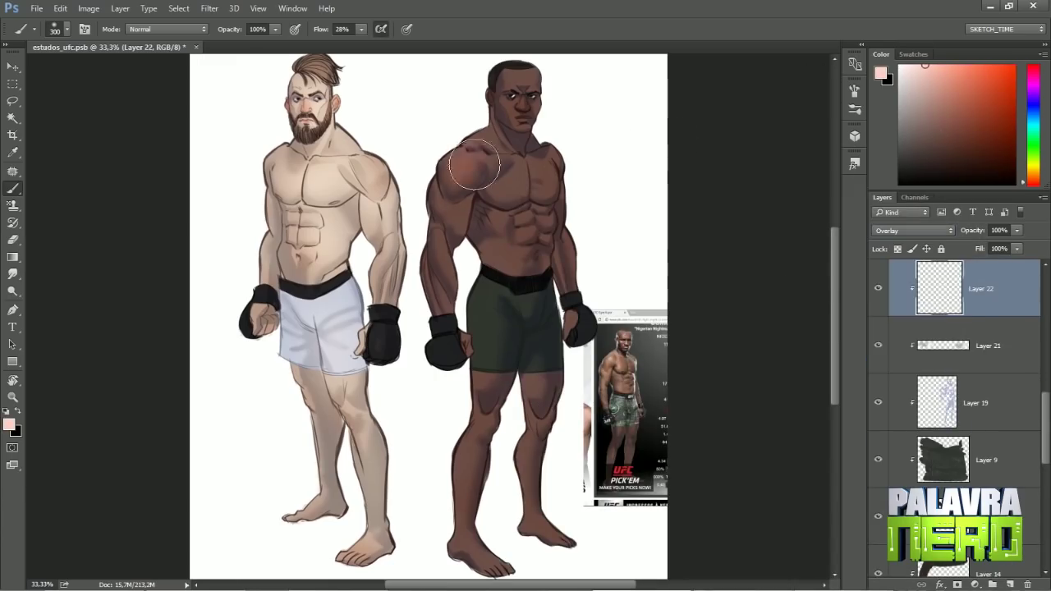
Try lighting the short-haired fighter's skin with a sampled brown in Color Dodge mode and with orange in Screen mode.
alt+click(499, 187)
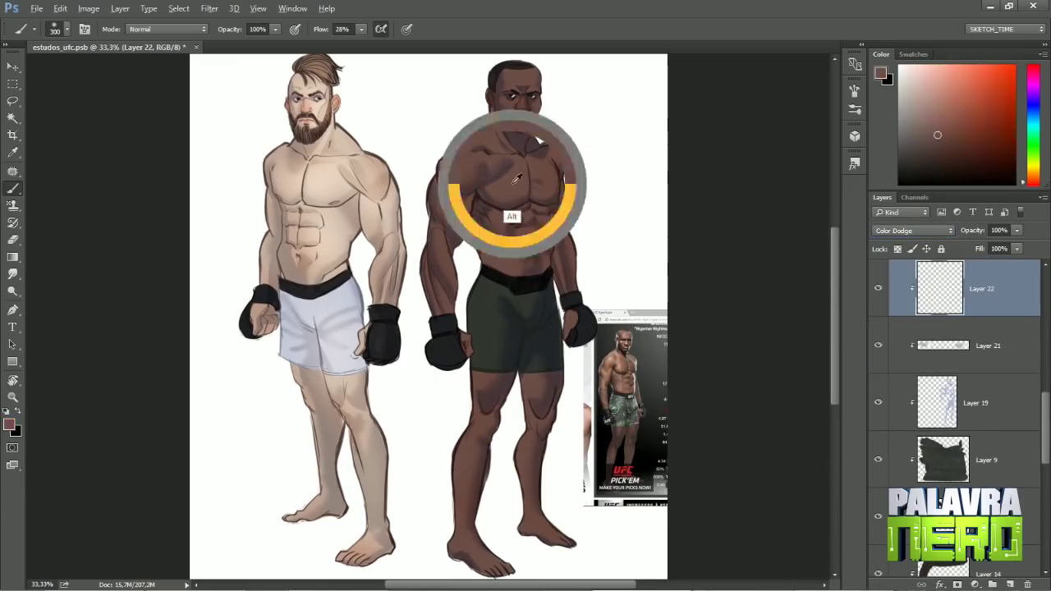
key(alt+shift+d)
drag(457, 179, 431, 261)
key(ctrl+z)
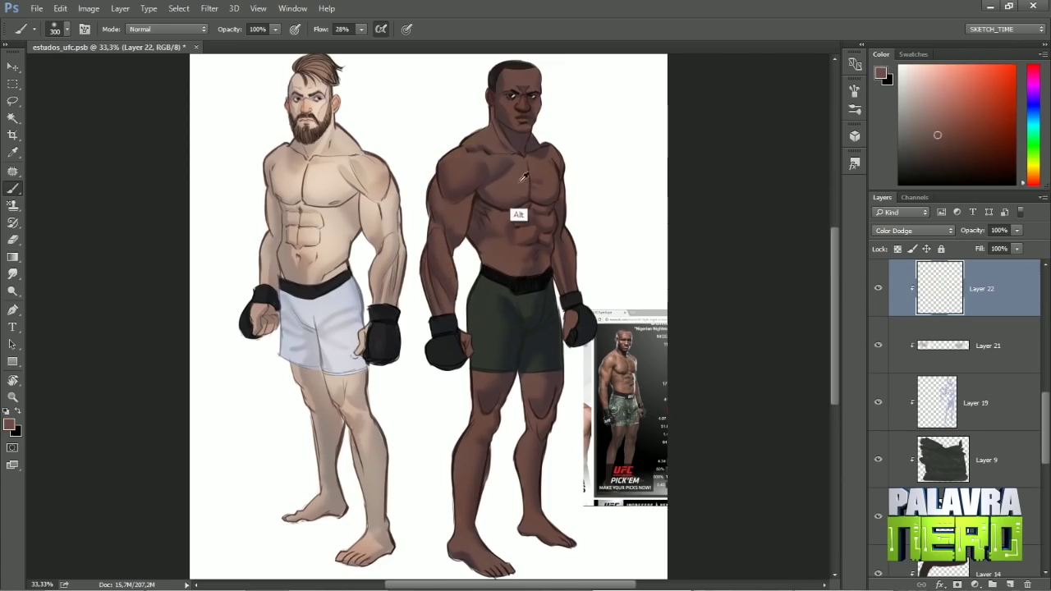
click(911, 230)
click(903, 328)
Set Layer 22 to Overlay and paint pale green over the short-haired fighter's head, torso, arms, shorts and legs.
click(912, 230)
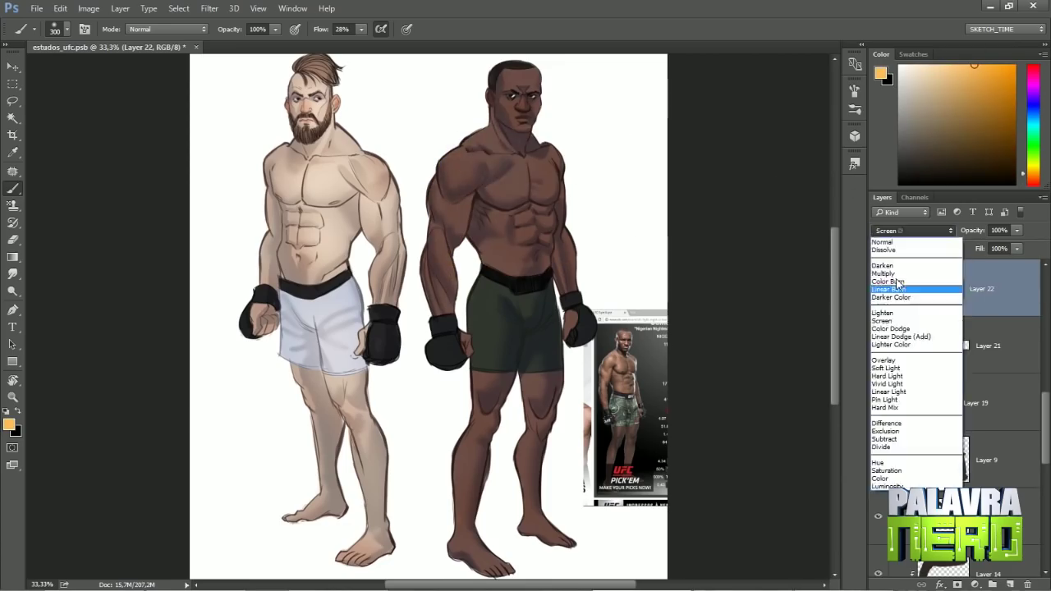
click(903, 344)
key(ctrl+minus)
click(923, 66)
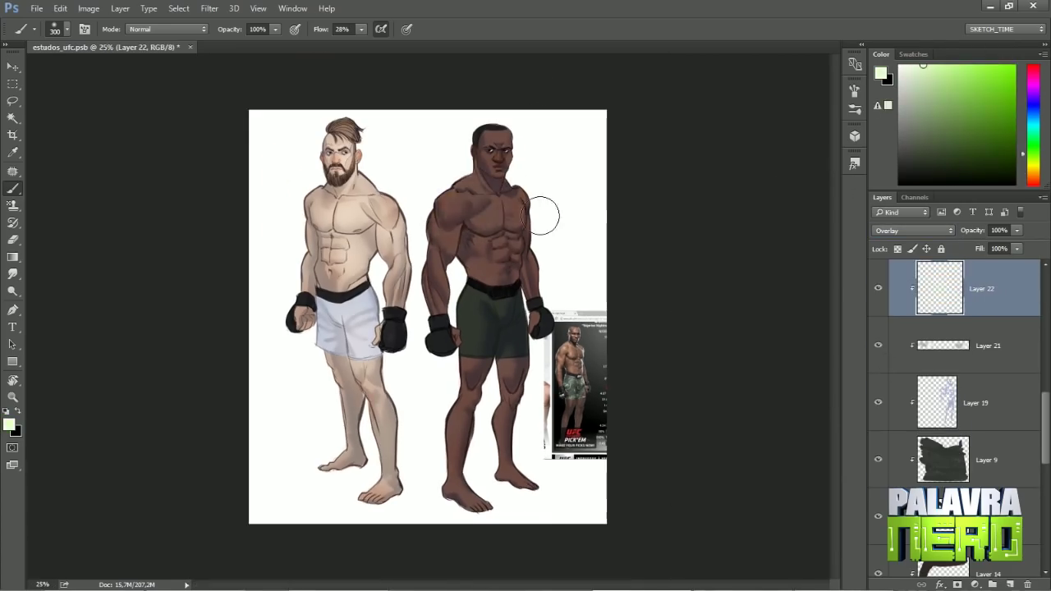
drag(459, 193, 440, 304)
drag(492, 140, 525, 263)
drag(472, 295, 507, 433)
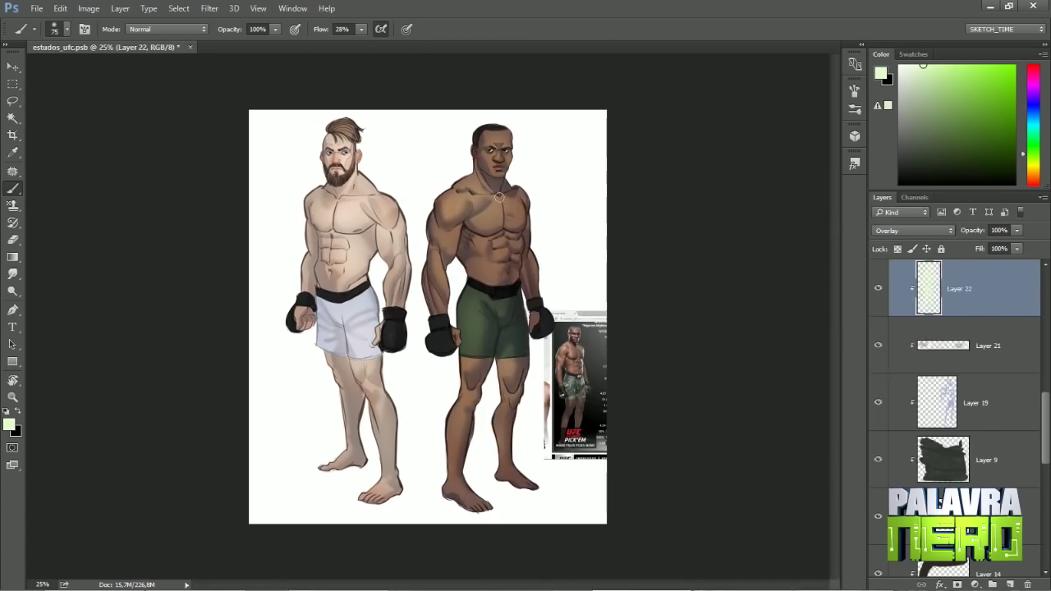
Build up the short-haired fighter's pale-green lighting with soft brushes of size 105 and 250, and lower Layer 22's opacity to 62%.
right_click(458, 238)
double_click(535, 361)
right_click(545, 174)
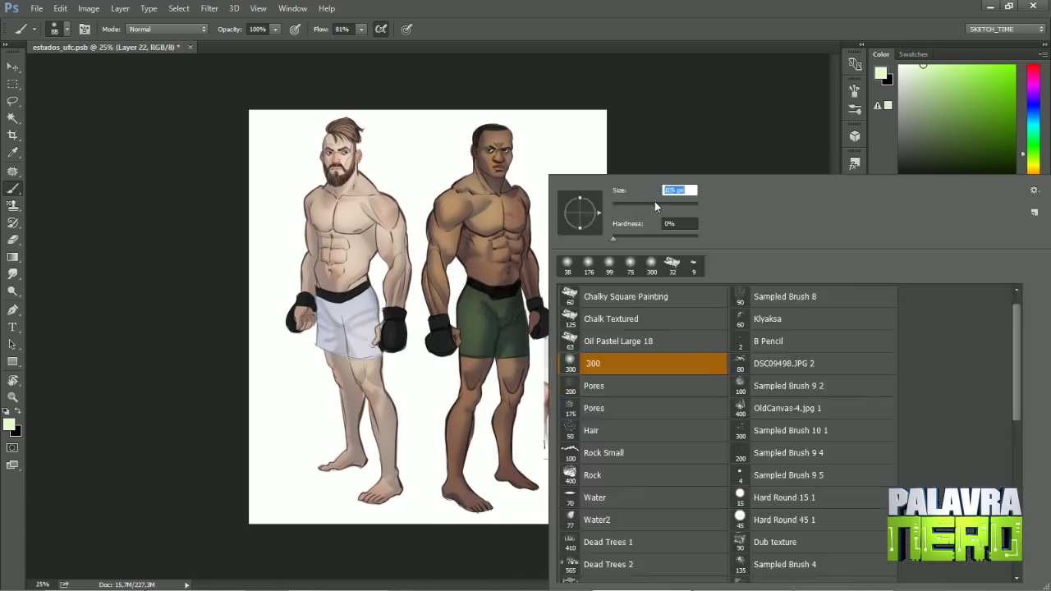
double_click(586, 366)
key(ctrl+minus)
right_click(497, 174)
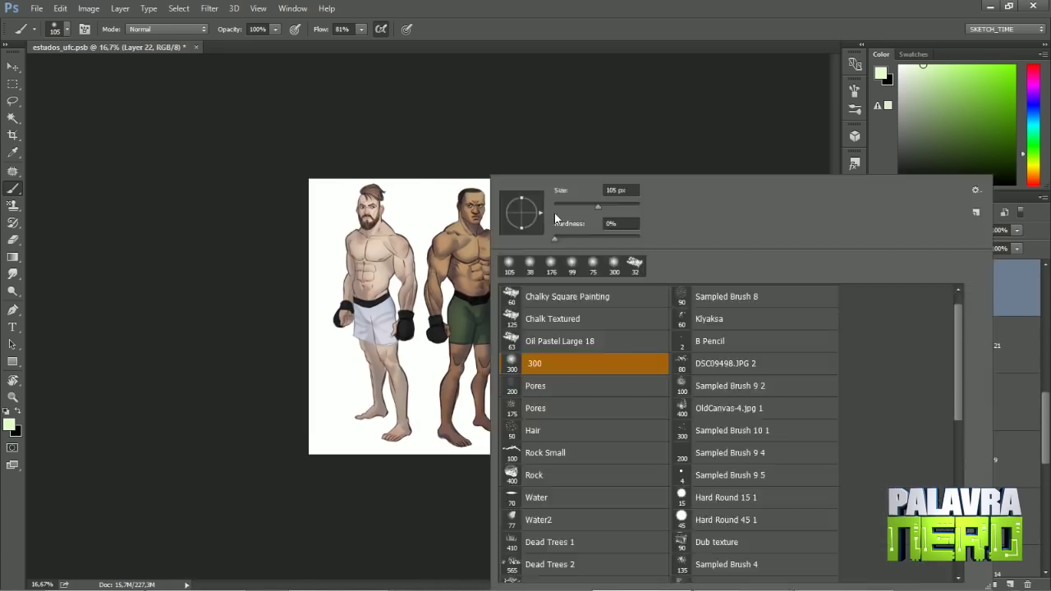
double_click(509, 252)
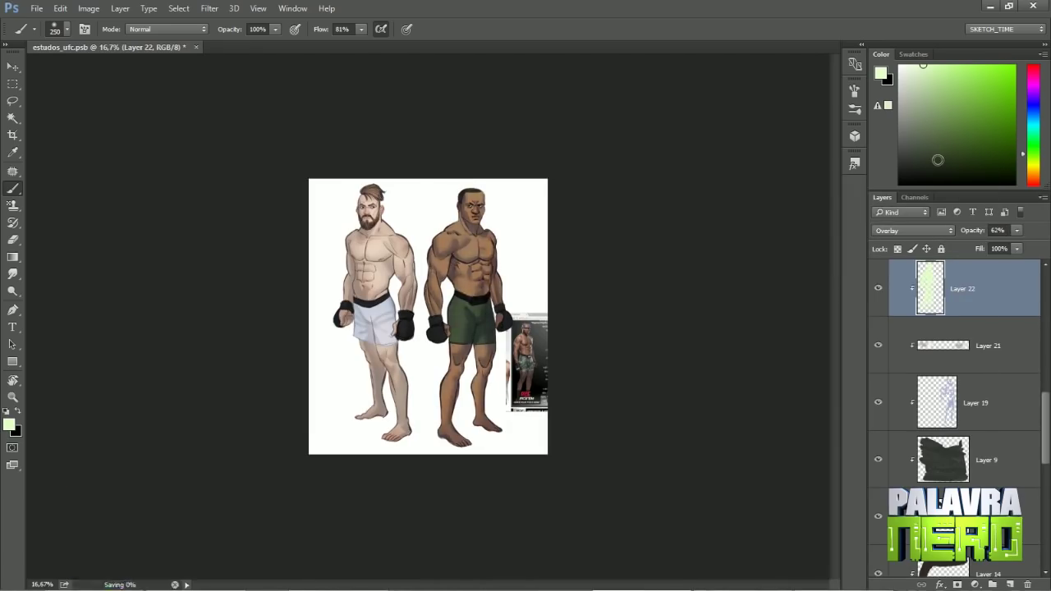
Hide the Layer 1 reference image and fill the Background with a soft gradient from white to warm light grey.
key(ctrl+plus)
key(v)
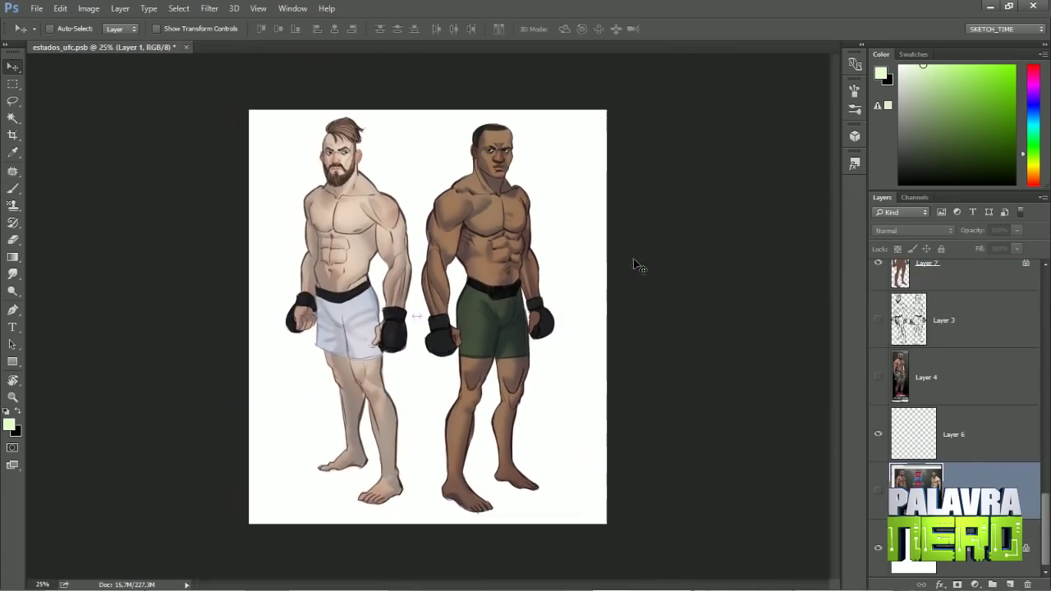
key(g)
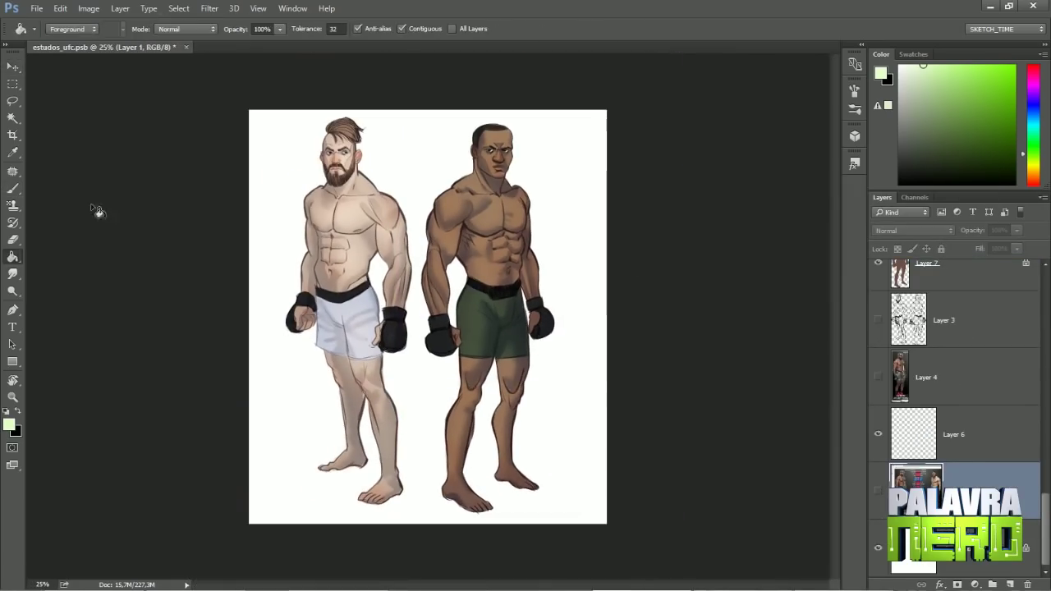
key(alt+bracketleft)
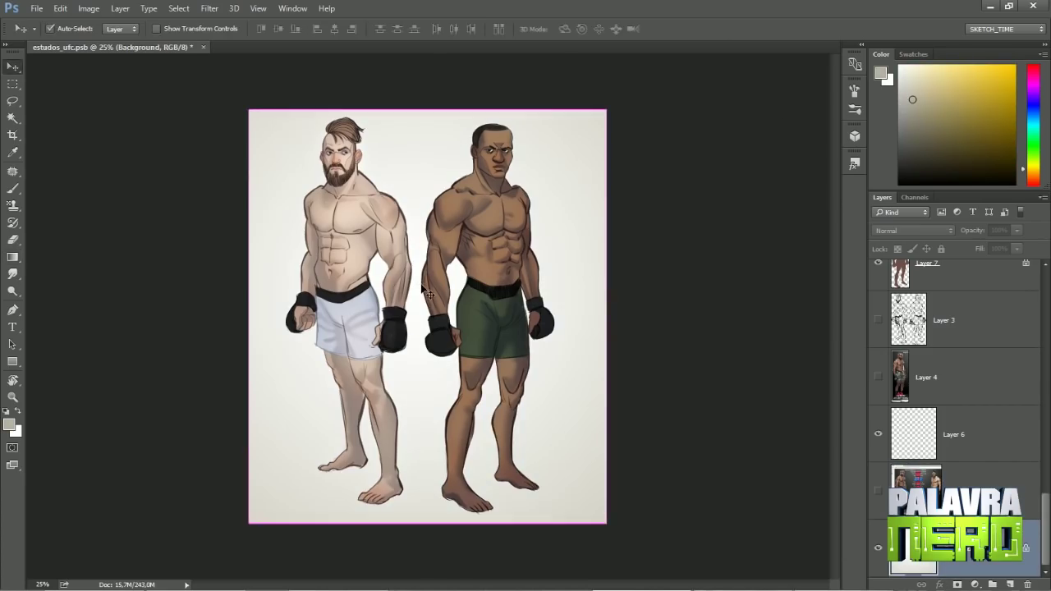
Add Layer 23 above the Background and paint blue-grey floor shadows beneath both fighters' feet with a size 148 textured brush.
key(ctrl+shift+alt+n)
key(b)
right_click(493, 175)
key(r)
mouse_move(575, 476)
shift+mouse_down()
mouse_move(630, 408)
mouse_move(600, 456)
shift+mouse_up()
key(b)
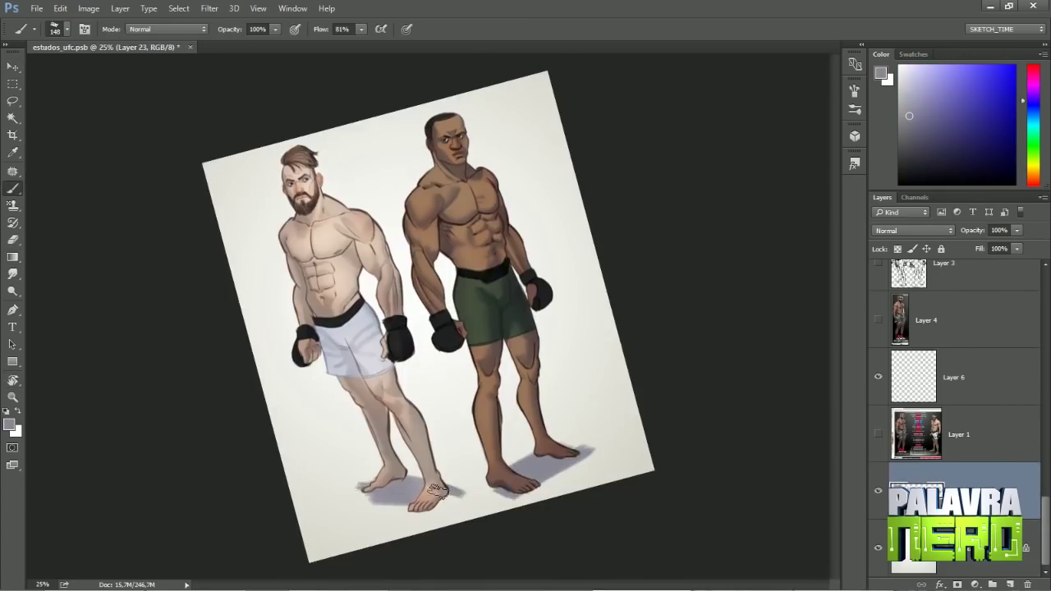
Blur the floor shadows on Layer 23 with a filter and erase their outer edges with a soft size 102 eraser.
click(214, 10)
click(870, 164)
key(e)
right_click(501, 132)
double_click(587, 385)
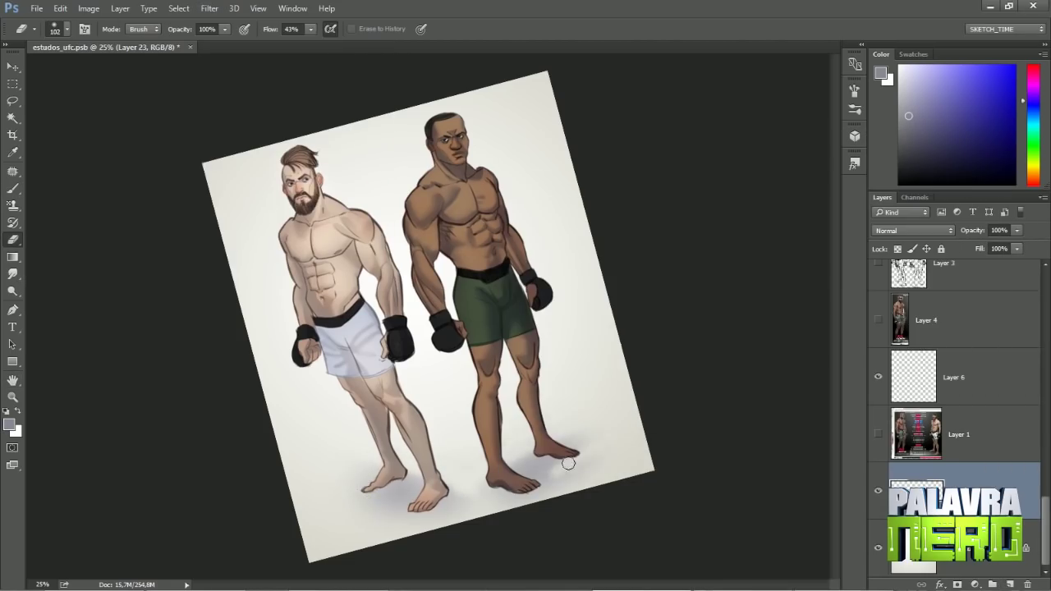
mouse_move(361, 491)
mouse_down()
mouse_move(437, 521)
mouse_move(436, 502)
mouse_move(794, 116)
mouse_up()
Touch up the floor shadows around the feet with a blue-grey size 129 soft brush and fade them with a size 374 eraser.
right_click(437, 520)
key(Escape)
key(r)
key(b)
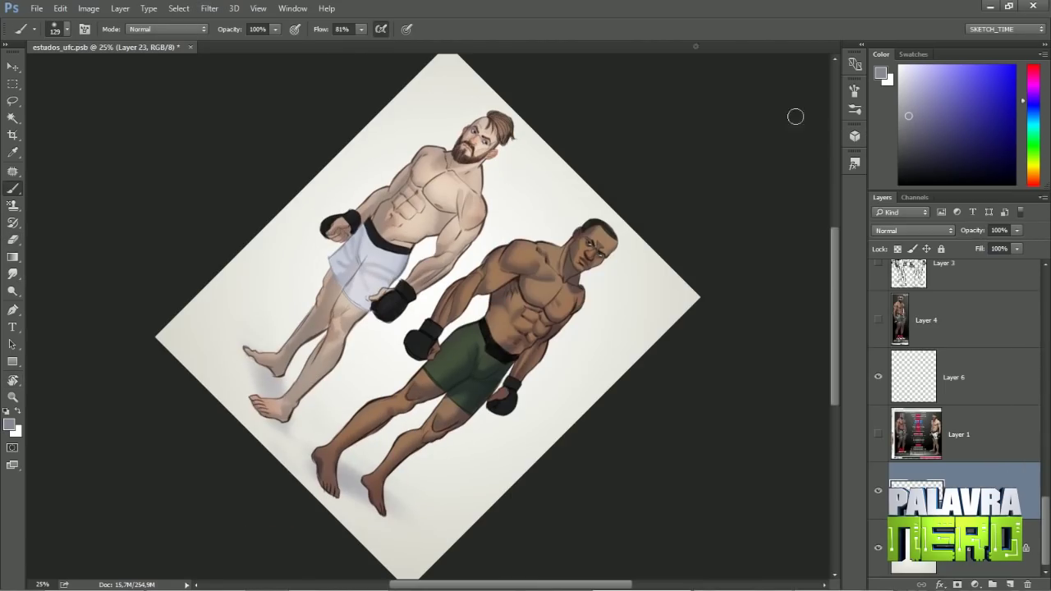
key(e)
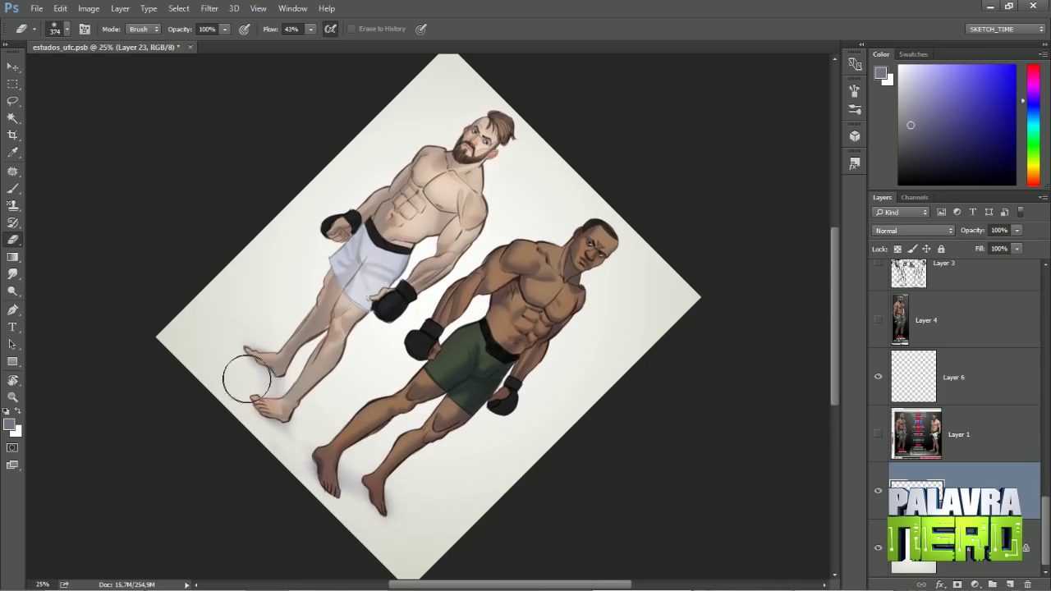
Fade the remaining floor shadows around both fighters' feet with a size 436 soft eraser.
key(ctrl+minus)
key(r)
mouse_move(546, 353)
mouse_down()
mouse_move(538, 259)
mouse_move(486, 206)
mouse_up()
key(e)
right_click(673, 150)
key(Escape)
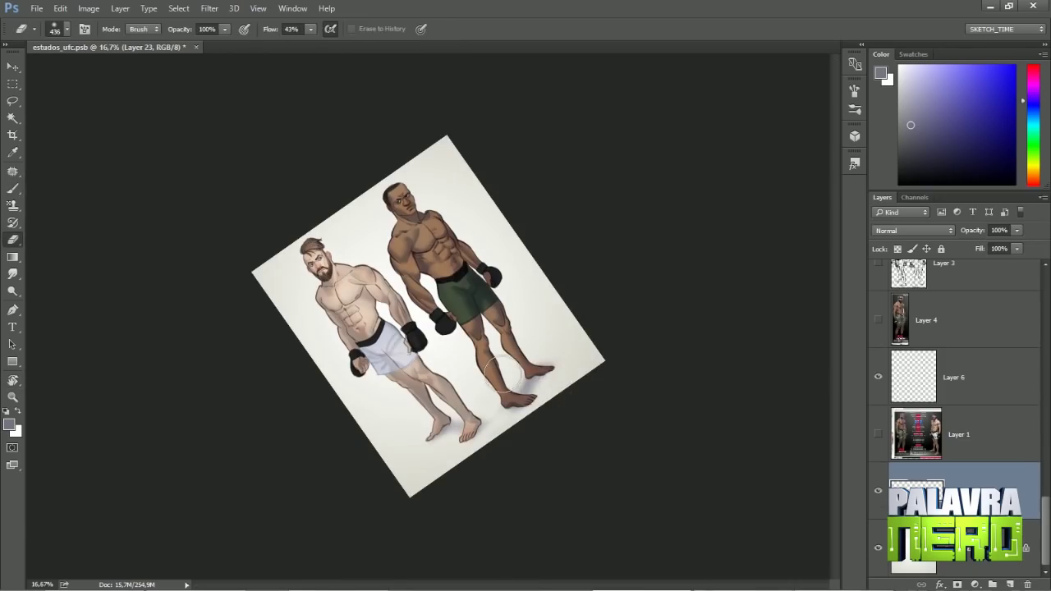